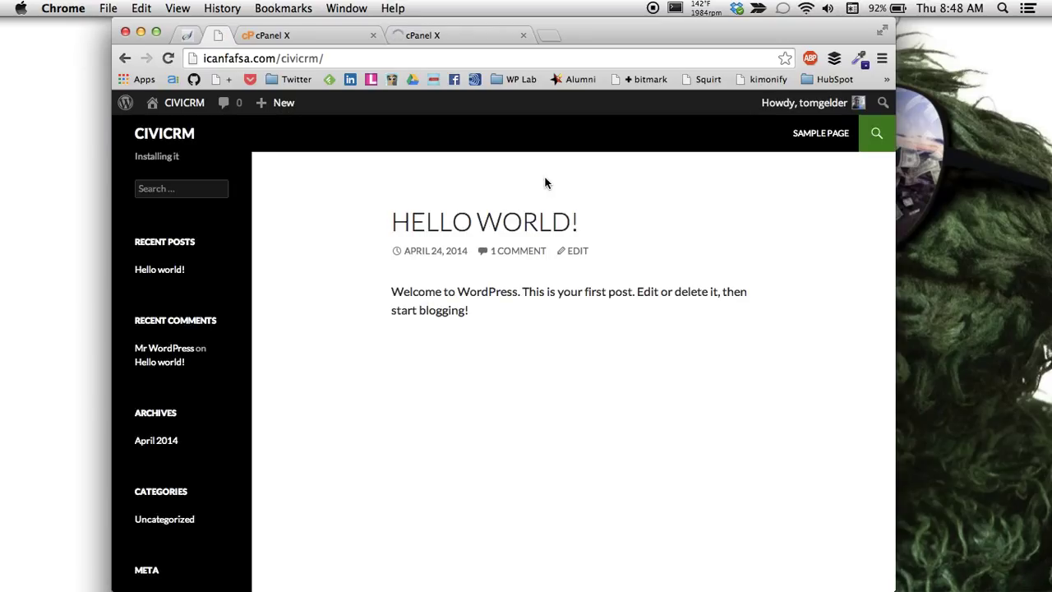
pyautogui.moveTo(283, 58); pyautogui.dragTo(329, 59)
pyautogui.click(342, 62)
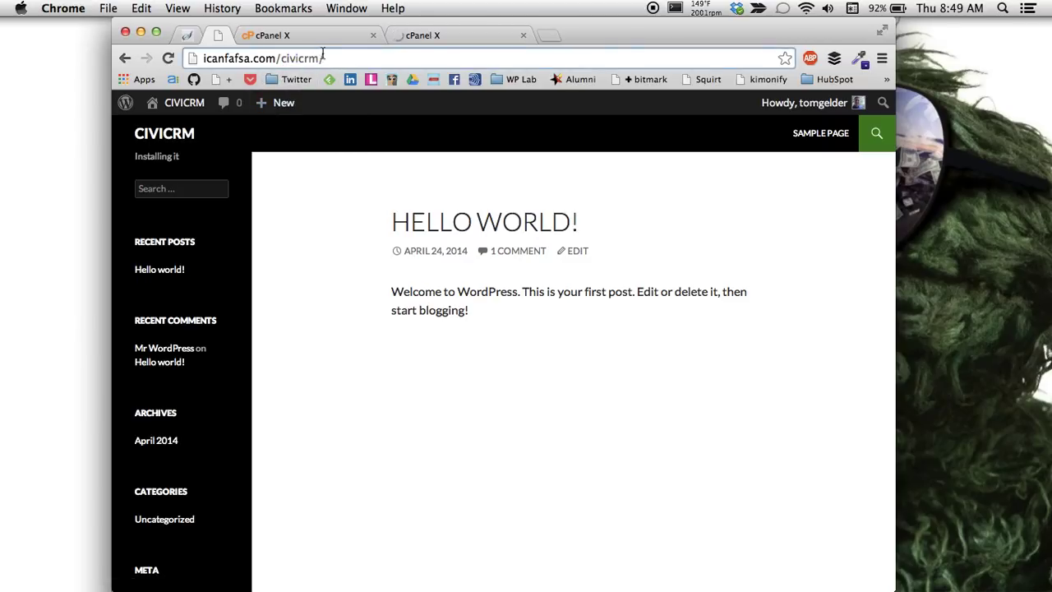
# Step: Search Google for "civicrm for wordpress" in a new tab and open the WordPress Installation Guide for CiviCRM 4.4
pyautogui.click(549, 36)
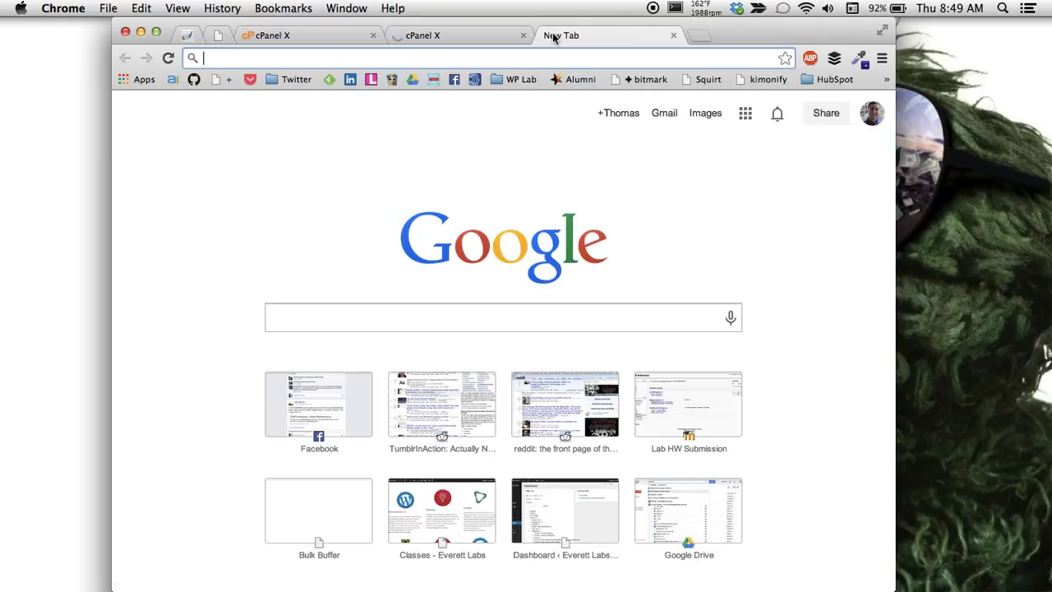
pyautogui.write('civi')
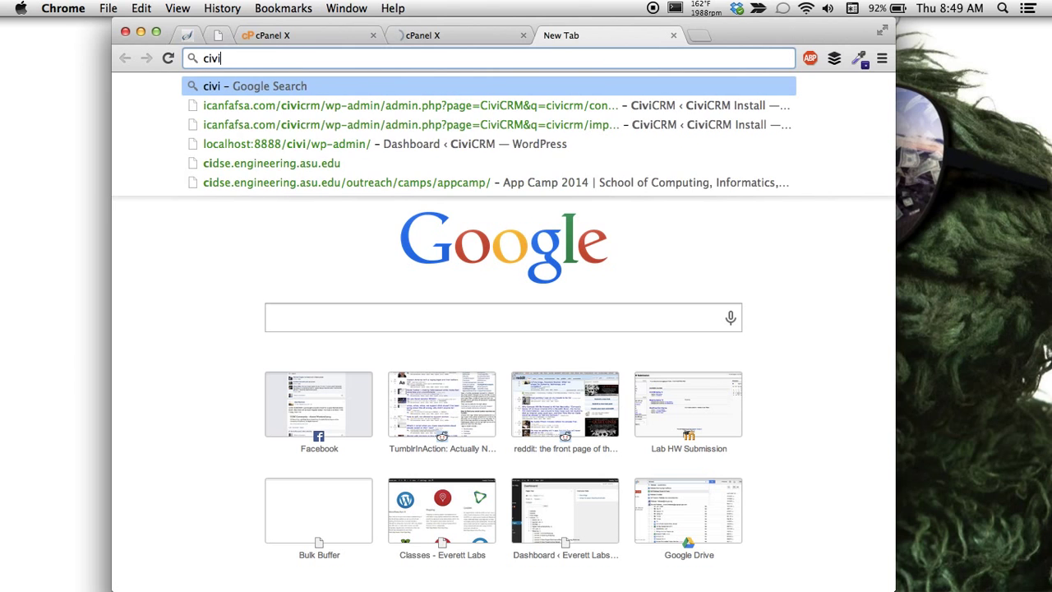
pyautogui.write('crm for wo')
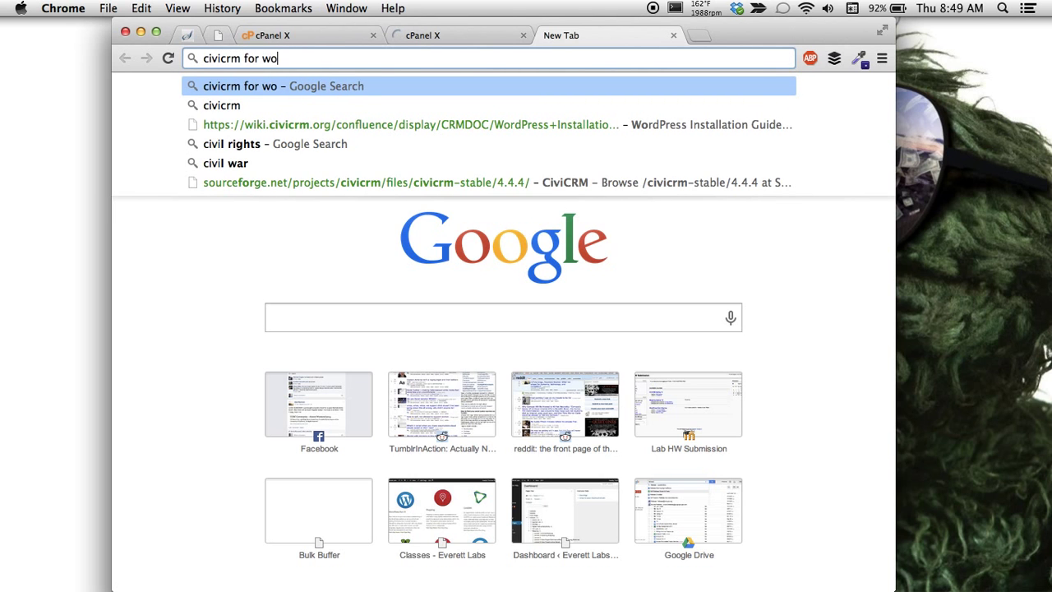
pyautogui.write('rdpress')
pyautogui.press('Return')
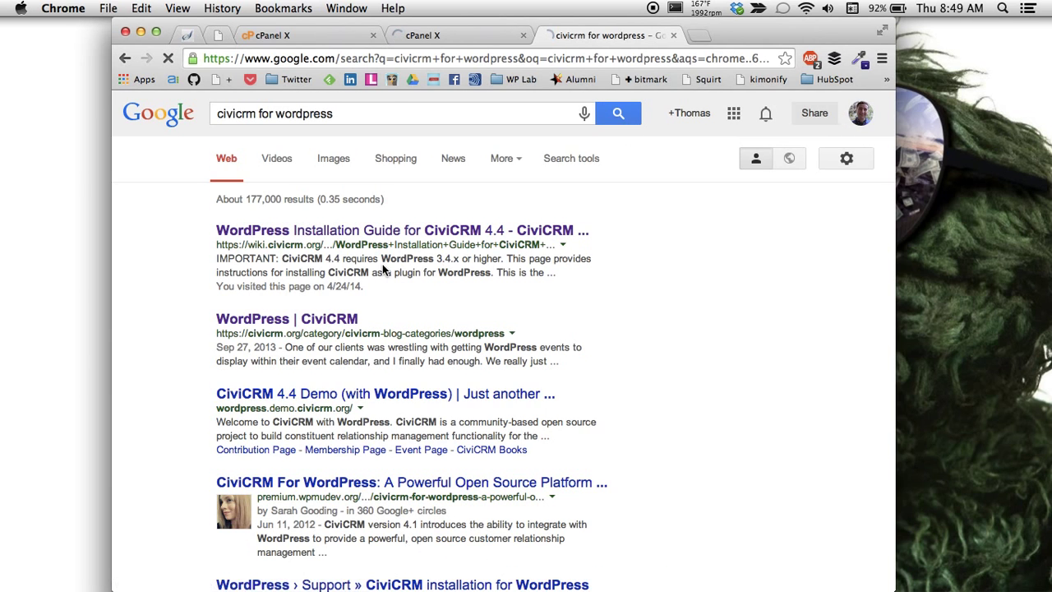
pyautogui.click(517, 234)
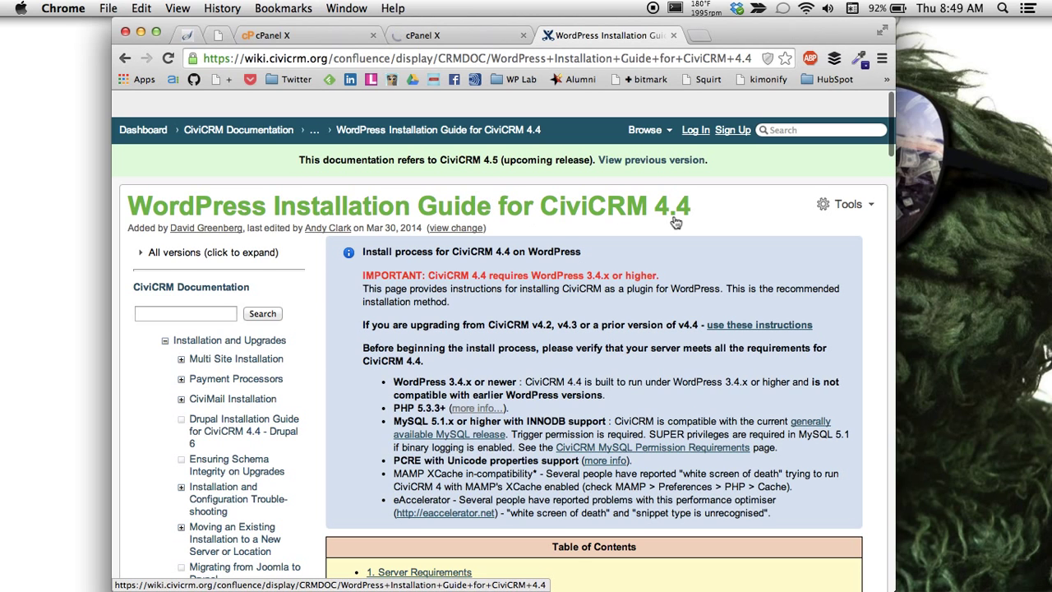
# Step: Read the guide's version notes, server requirements and table of contents for installing CiviCRM 4.4 on WordPress
pyautogui.scroll(-1, 674, 219)
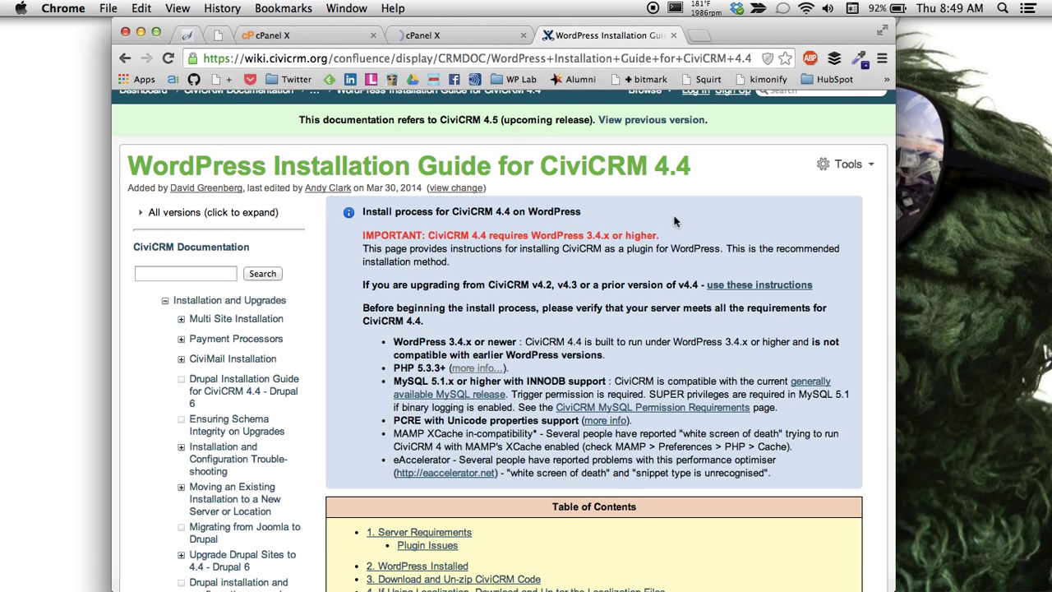
pyautogui.scroll(1, 674, 220)
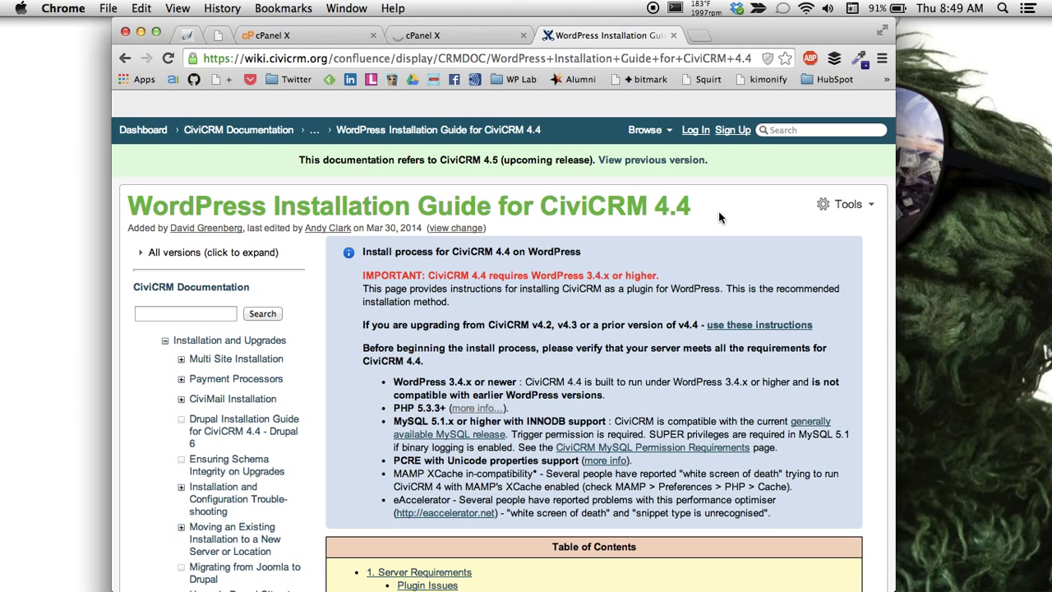
pyautogui.scroll(1, 718, 217)
pyautogui.scroll(-3, 712, 251)
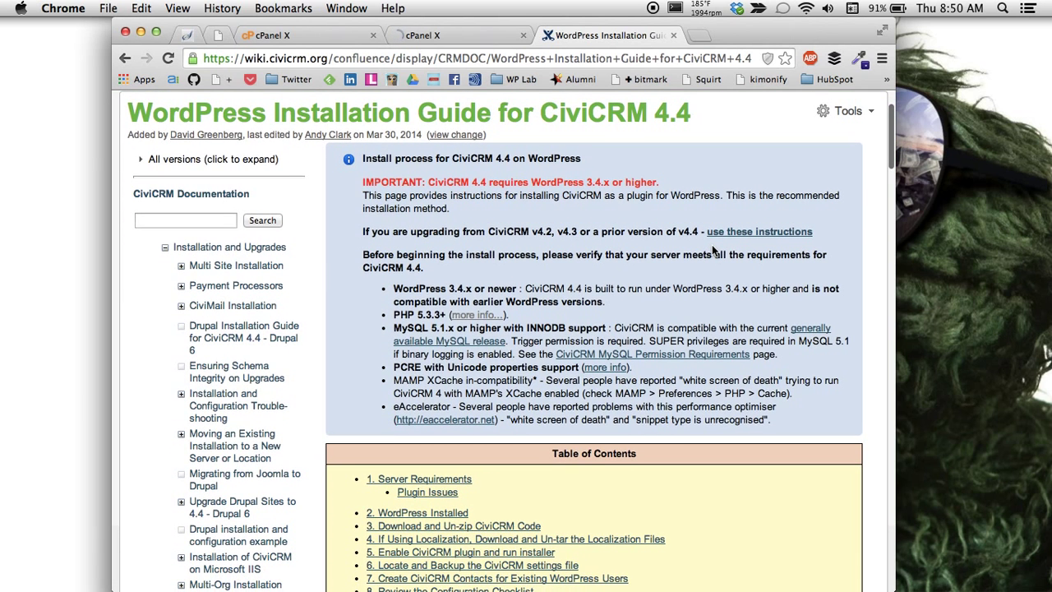
pyautogui.scroll(-3, 712, 246)
pyautogui.scroll(-5, 712, 244)
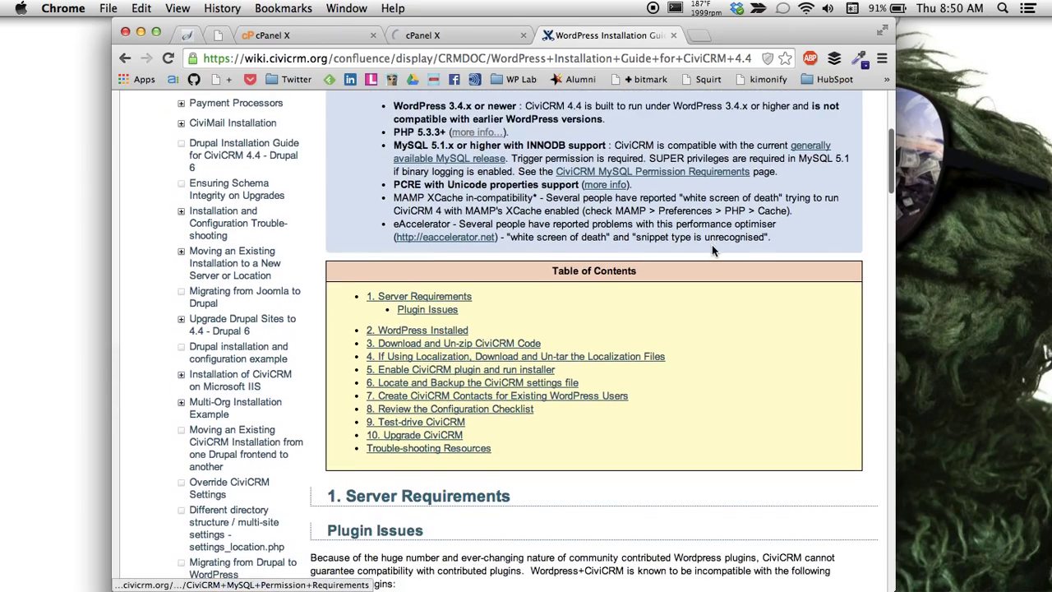
pyautogui.scroll(5, 712, 244)
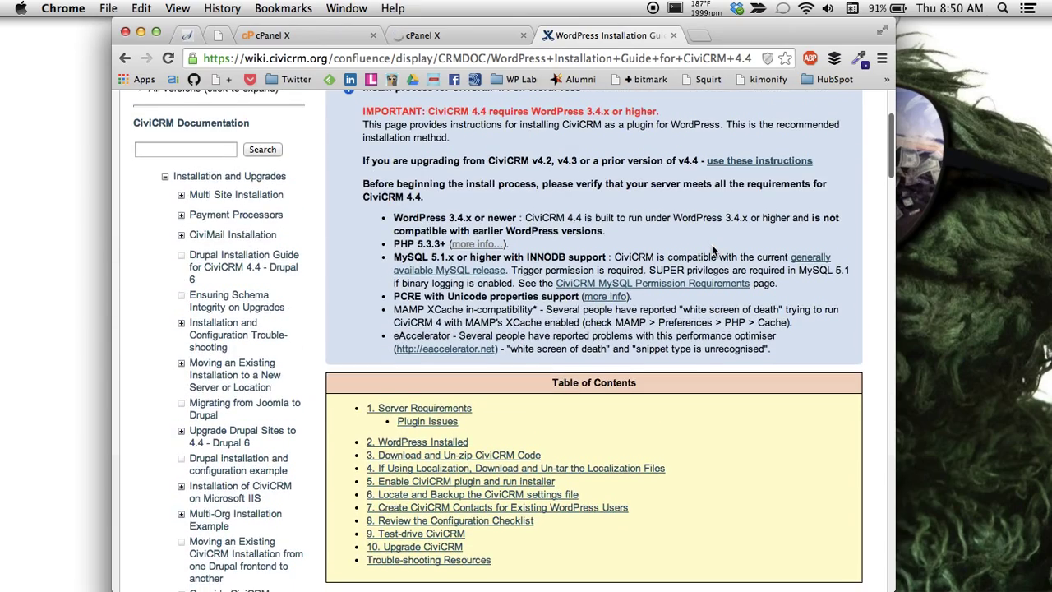
pyautogui.scroll(-20, 711, 245)
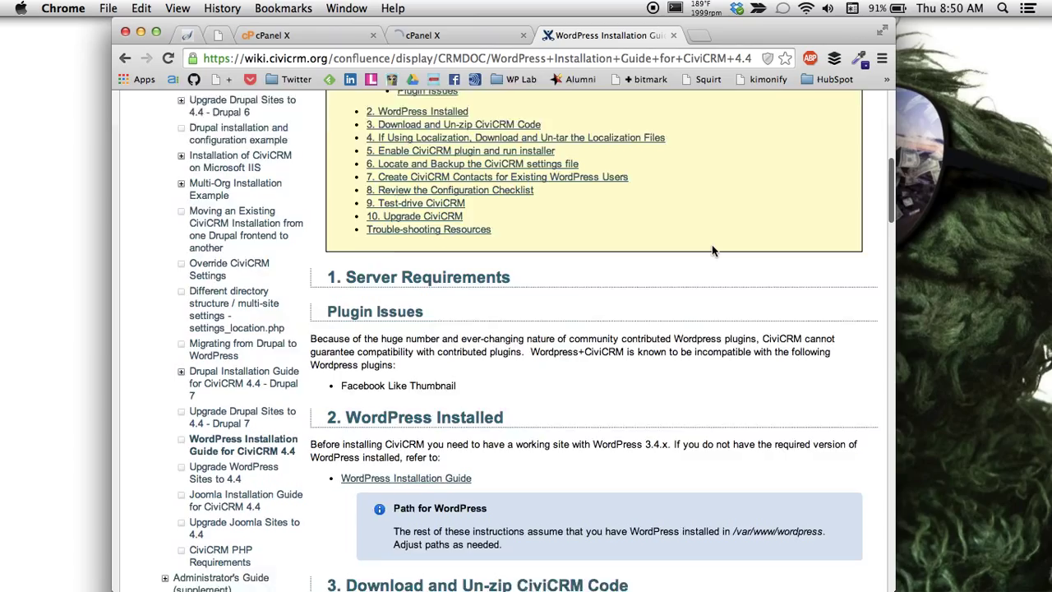
pyautogui.scroll(2, 711, 246)
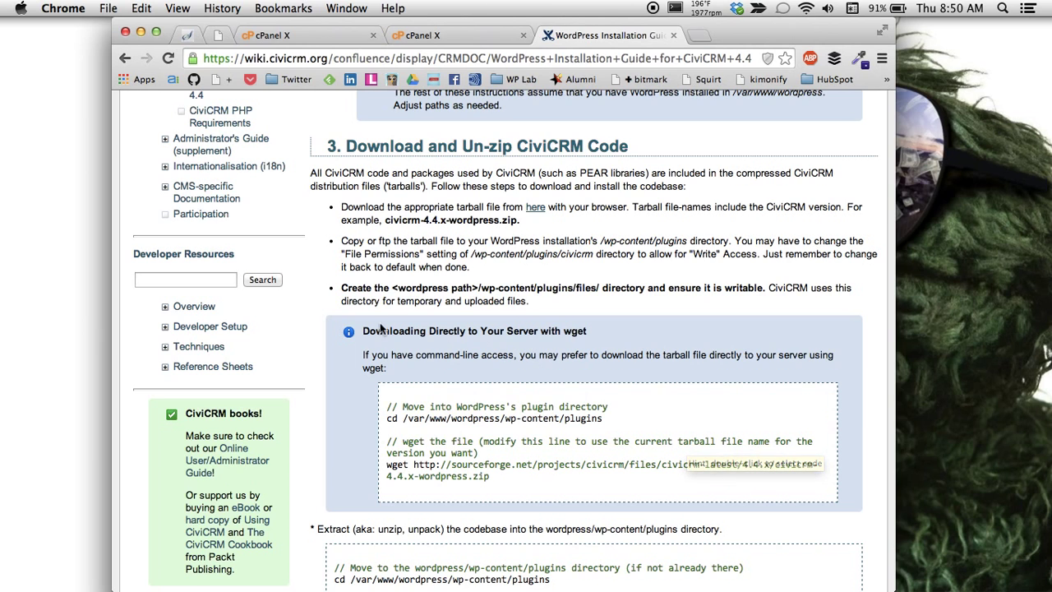
# Step: Examine the guide's wget download commands and its Server Requirements and WordPress Installed sections
pyautogui.moveTo(386, 406); pyautogui.dragTo(512, 458)
pyautogui.click(517, 458)
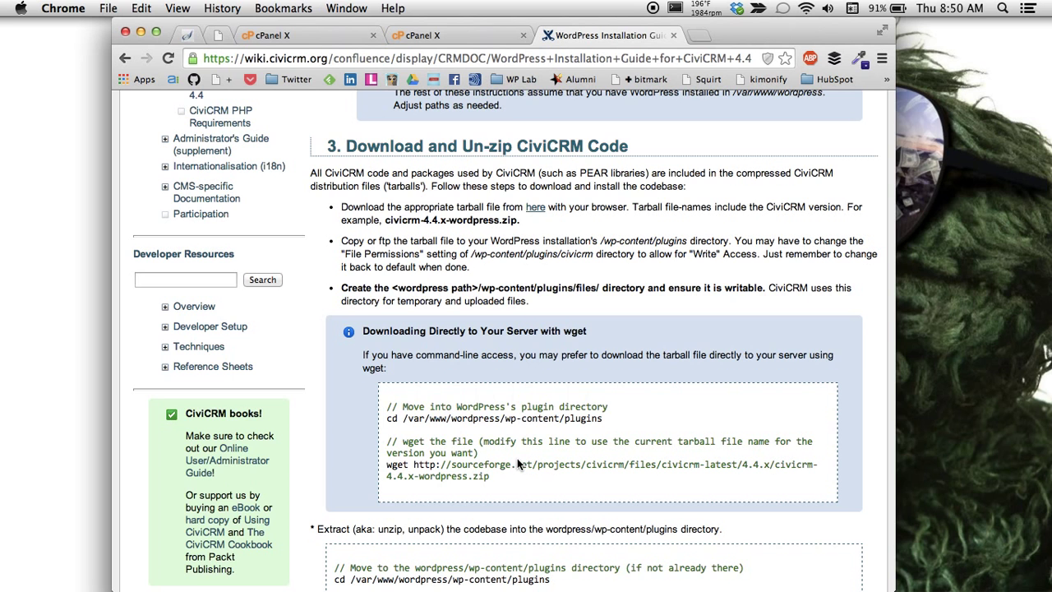
pyautogui.moveTo(536, 482); pyautogui.dragTo(389, 387)
pyautogui.click(390, 382)
pyautogui.scroll(10, 447, 400)
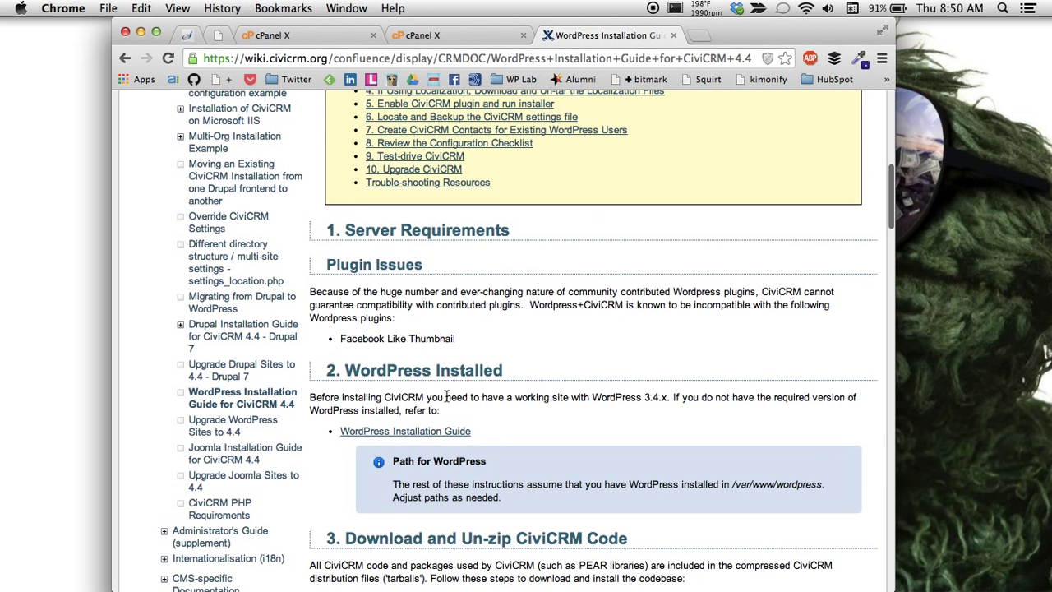
pyautogui.moveTo(325, 375); pyautogui.dragTo(396, 368)
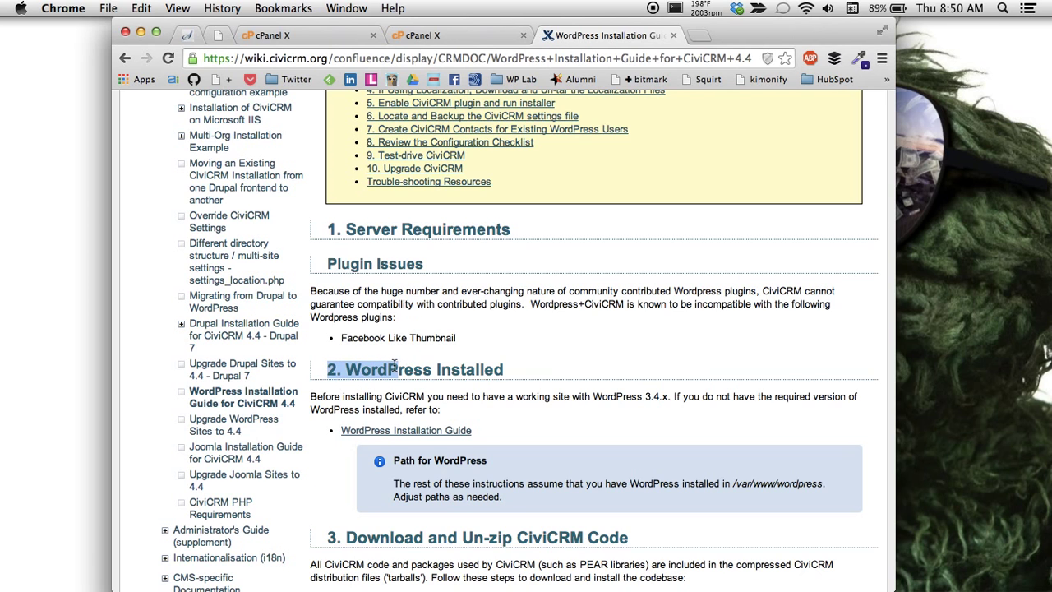
pyautogui.click(403, 223)
pyautogui.moveTo(403, 224); pyautogui.dragTo(516, 239)
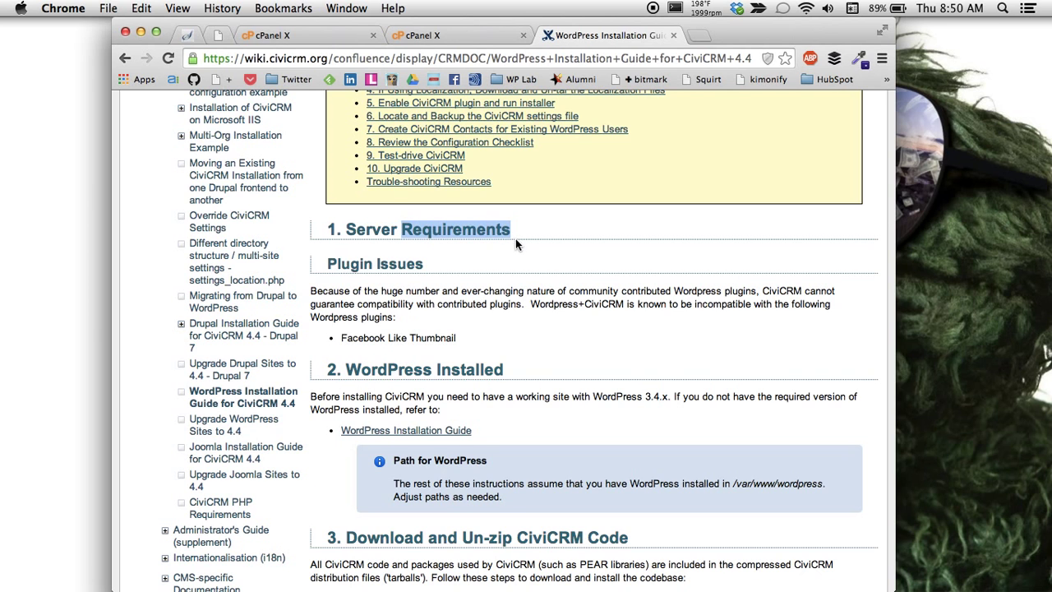
pyautogui.click(515, 238)
pyautogui.scroll(-1, 509, 347)
pyautogui.scroll(-1, 509, 346)
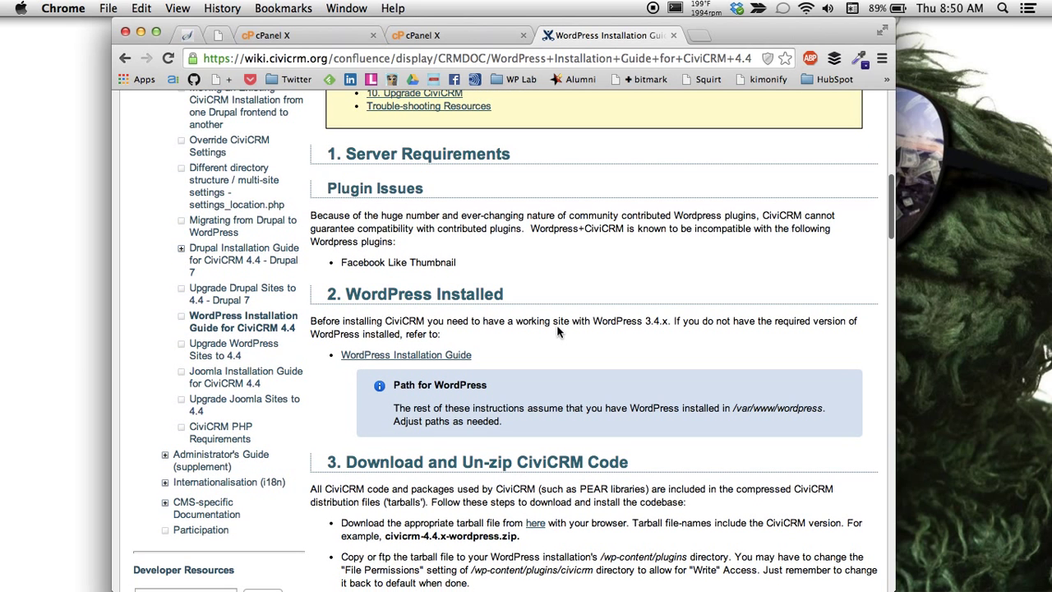
pyautogui.scroll(-1, 592, 329)
pyautogui.scroll(-1, 556, 331)
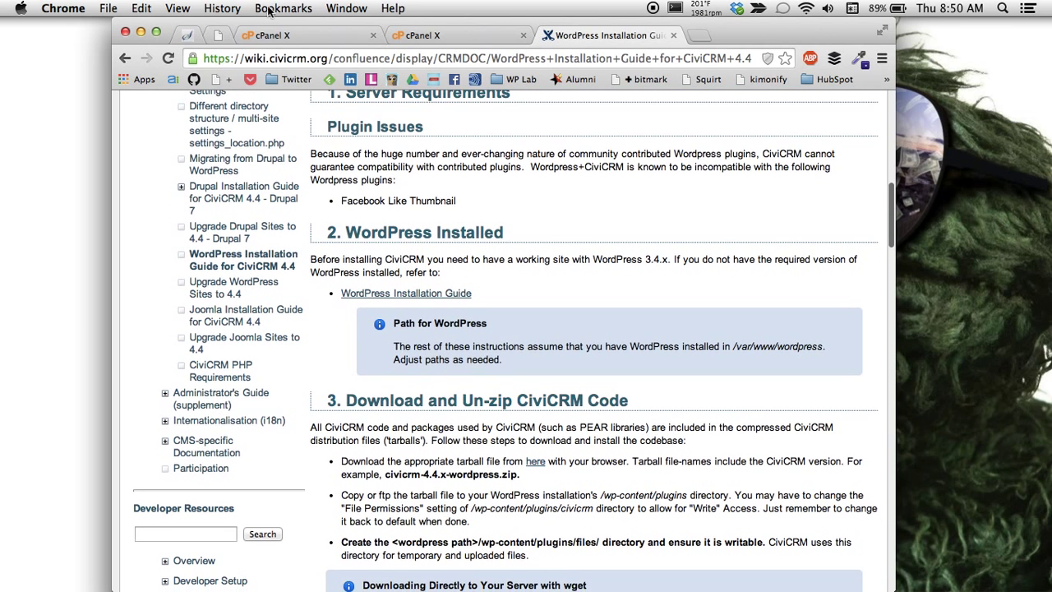
# Step: Check the WordPress site at icanfafsa.com/civicrm and return to the installation guide
pyautogui.click(220, 36)
pyautogui.click(222, 37)
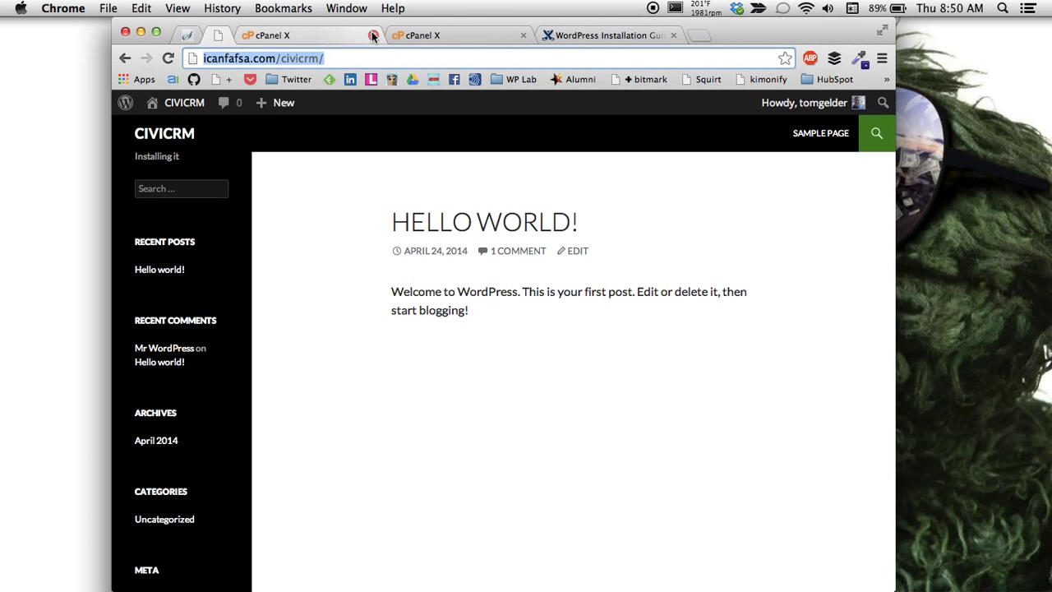
pyautogui.click(578, 34)
# Step: Open the tarball download link from section 3 in a new tab and show the CiviCRM 4.4.4 file list on SourceForge
pyautogui.scroll(-3, 513, 259)
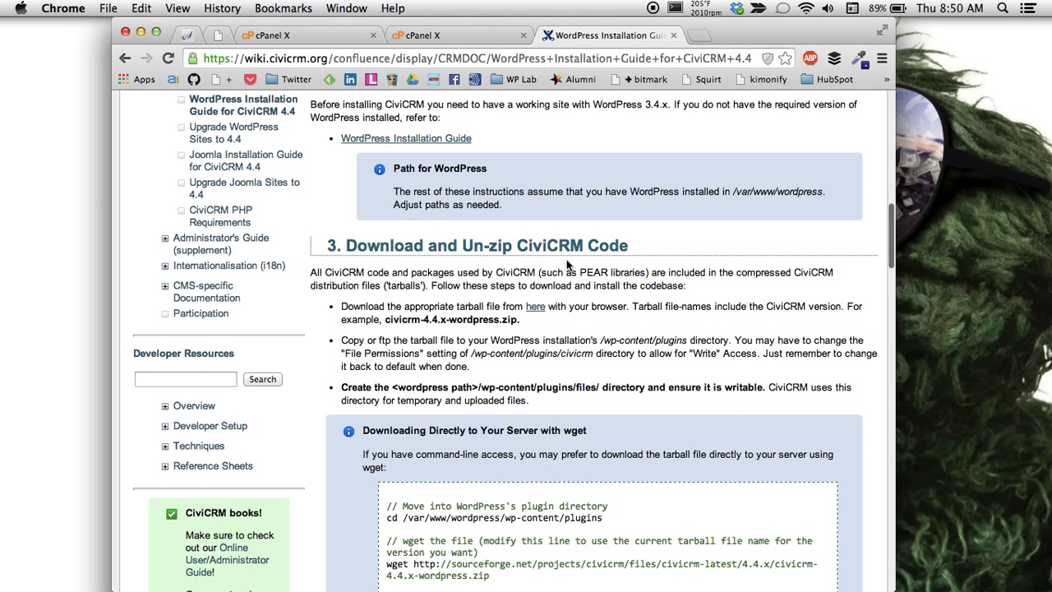
pyautogui.keyDown('super'); pyautogui.click(538, 309); pyautogui.keyUp('super')
pyautogui.click(737, 36)
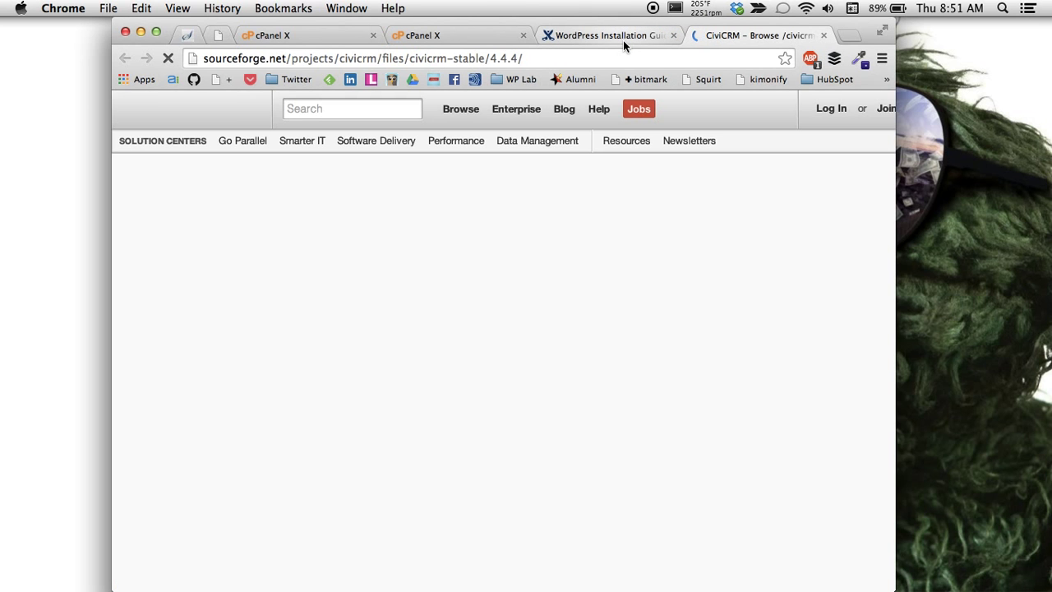
pyautogui.scroll(-3, 506, 311)
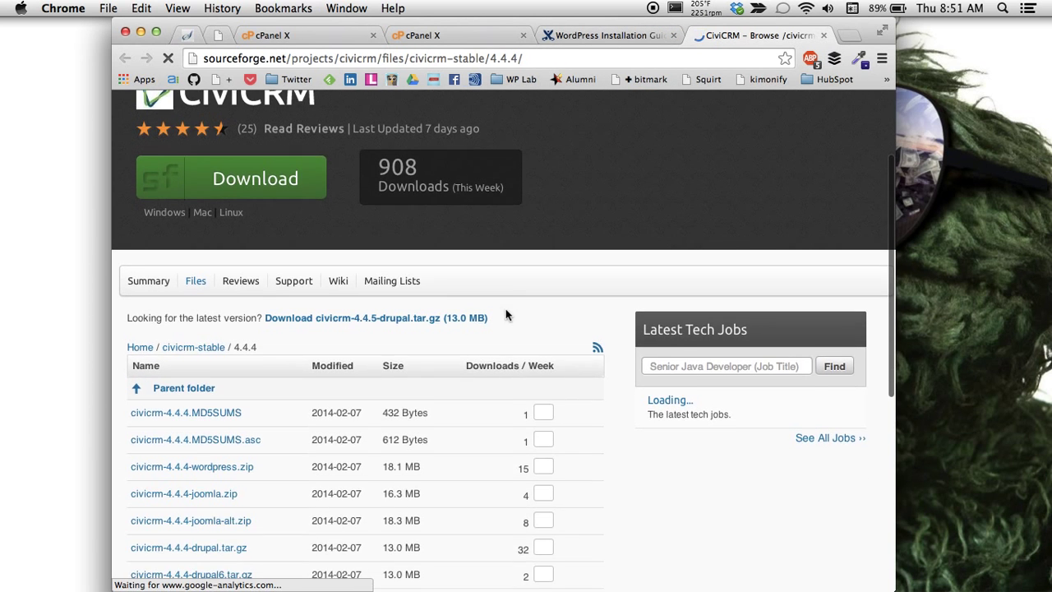
pyautogui.scroll(-3, 505, 308)
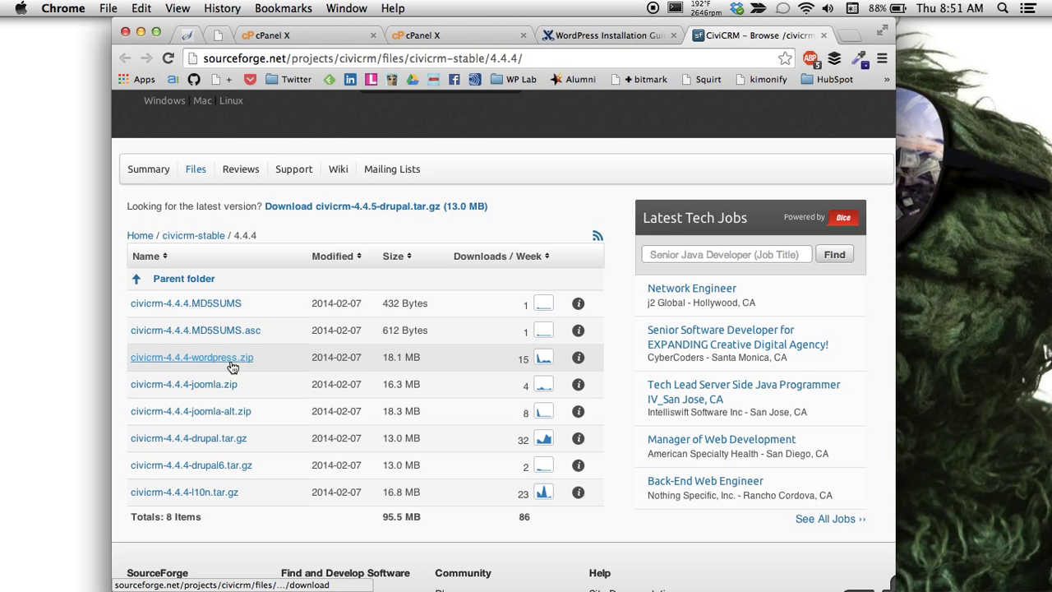
# Step: Switch to Finder with the Downloads folder open and bring the CiviCRM files into view
pyautogui.moveTo(1029, 382)
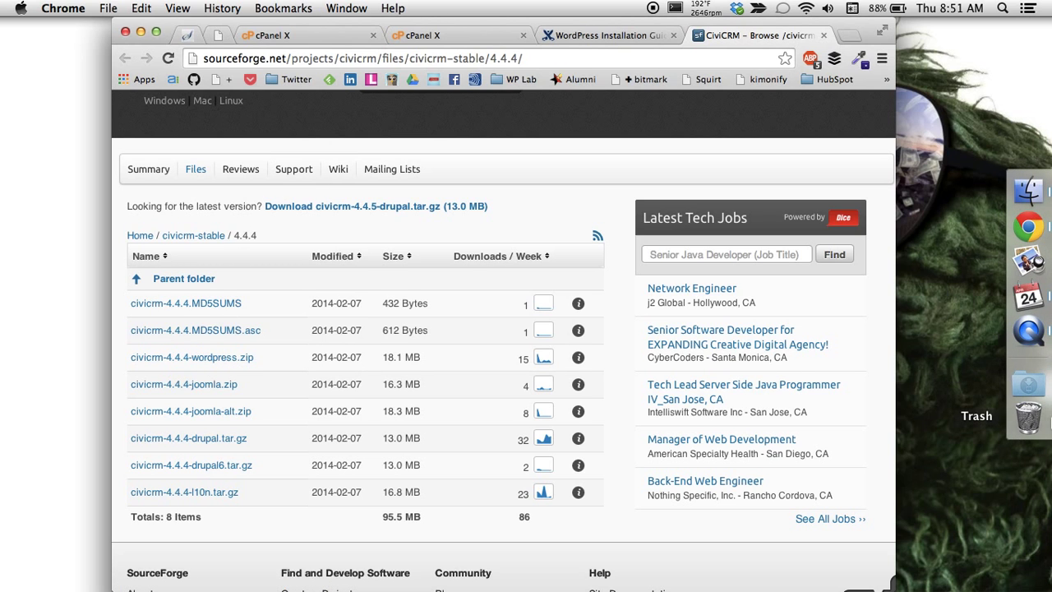
pyautogui.rightClick(1029, 384)
pyautogui.click(970, 394)
pyautogui.scroll(5, 671, 260)
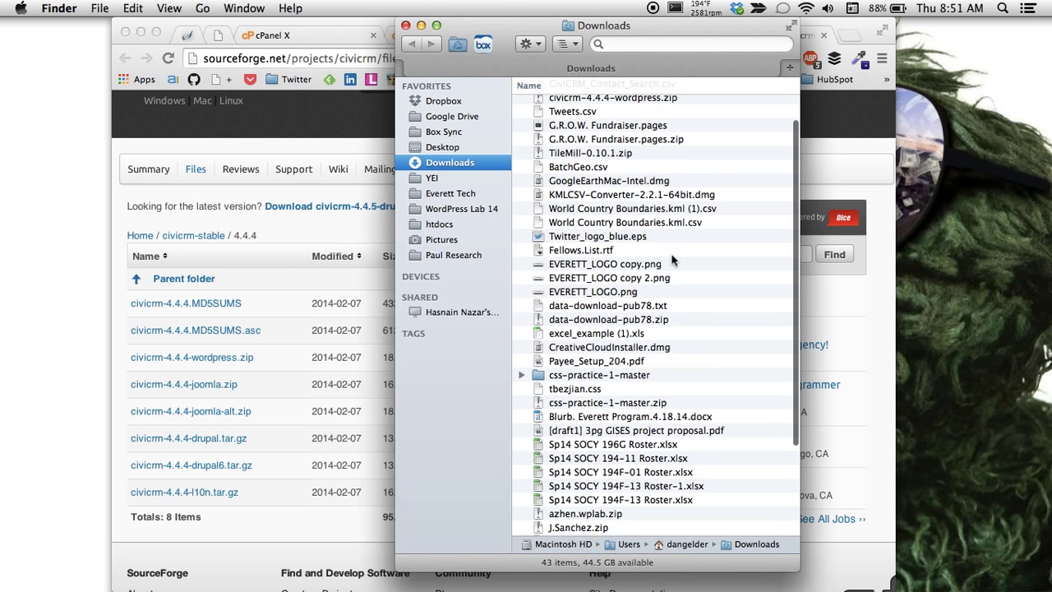
pyautogui.scroll(2, 671, 259)
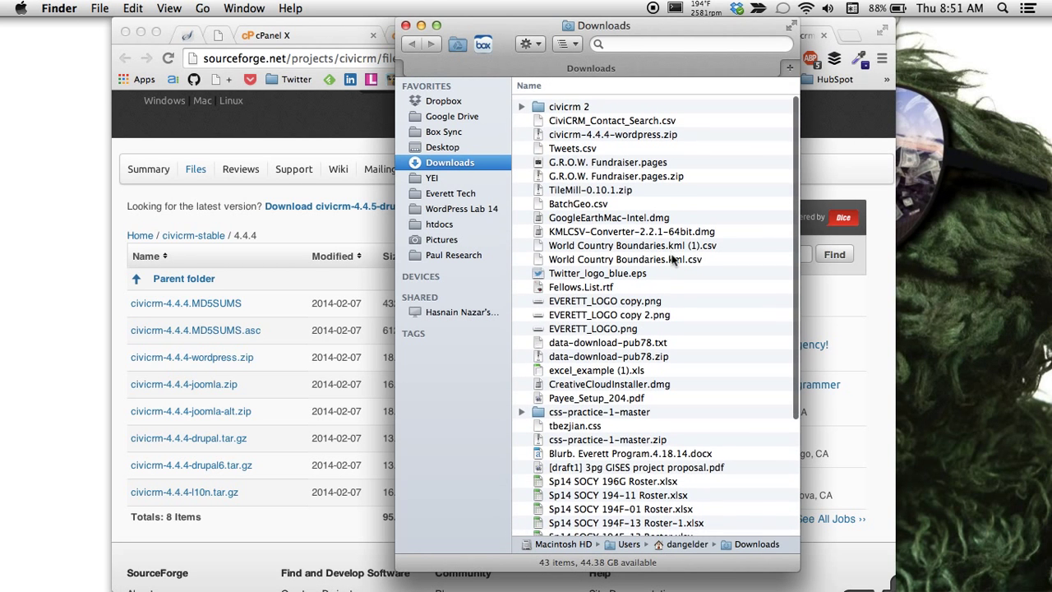
# Step: Check the file information of civicrm-4.4.4-wordpress.zip and close it
pyautogui.click(628, 133)
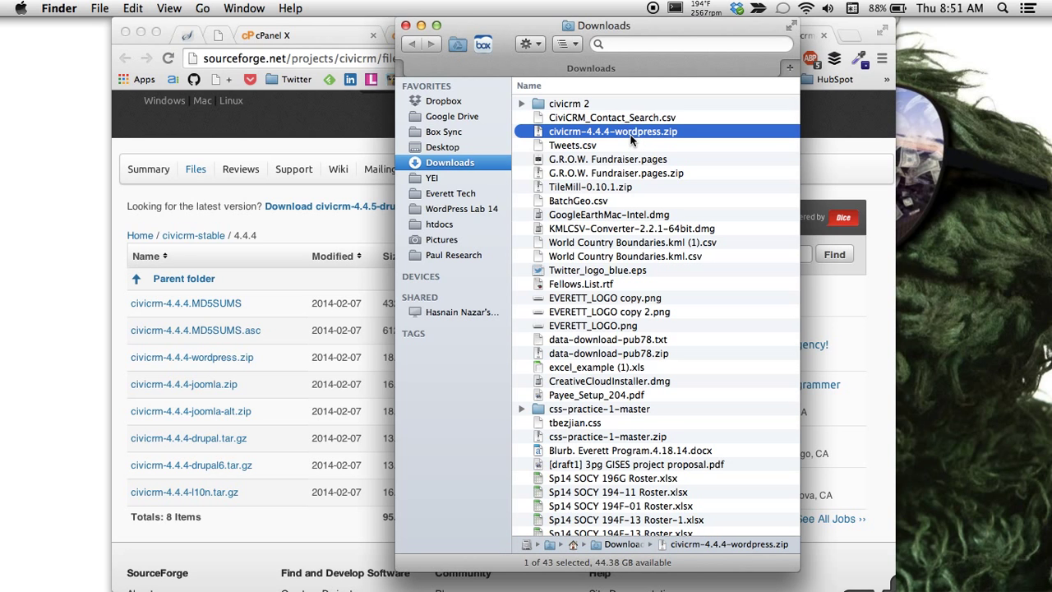
pyautogui.press('super+i')
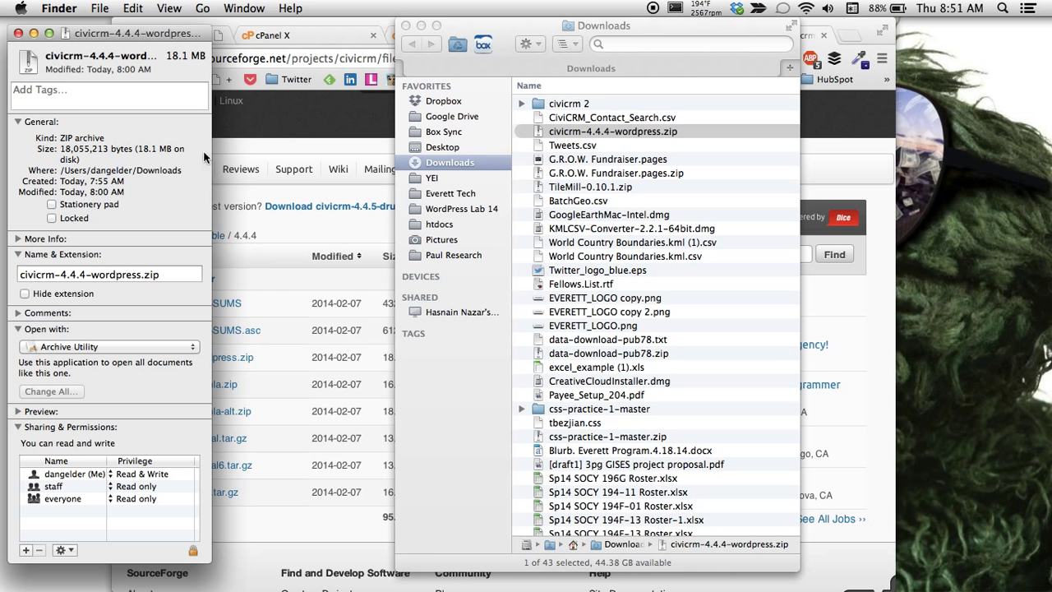
pyautogui.click(18, 33)
# Step: Move the old civicrm 2 folder to the trash and extract civicrm-4.4.4-wordpress.zip
pyautogui.click(544, 104)
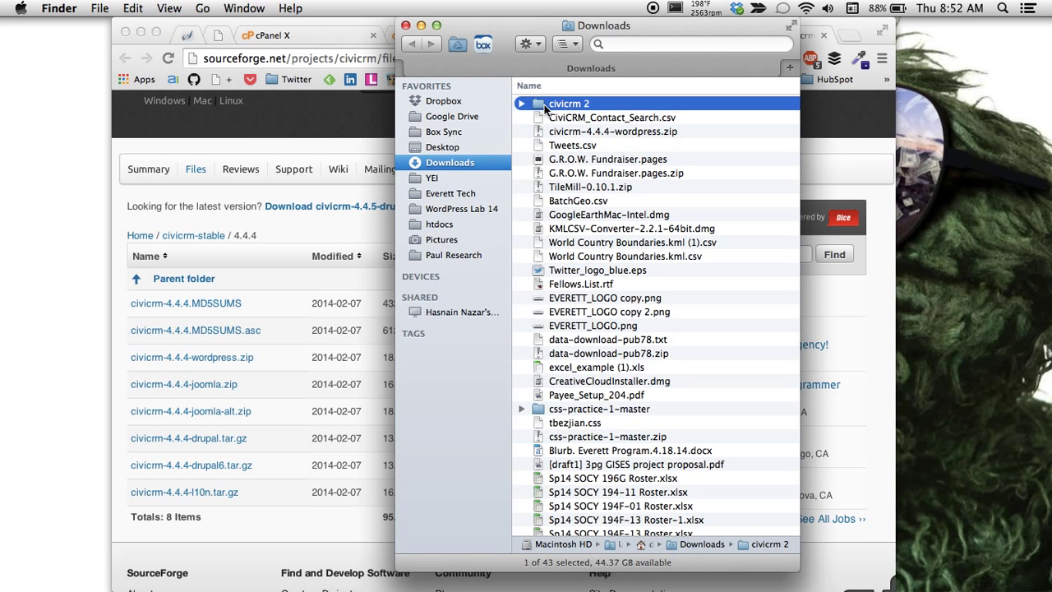
pyautogui.press('super+BackSpace')
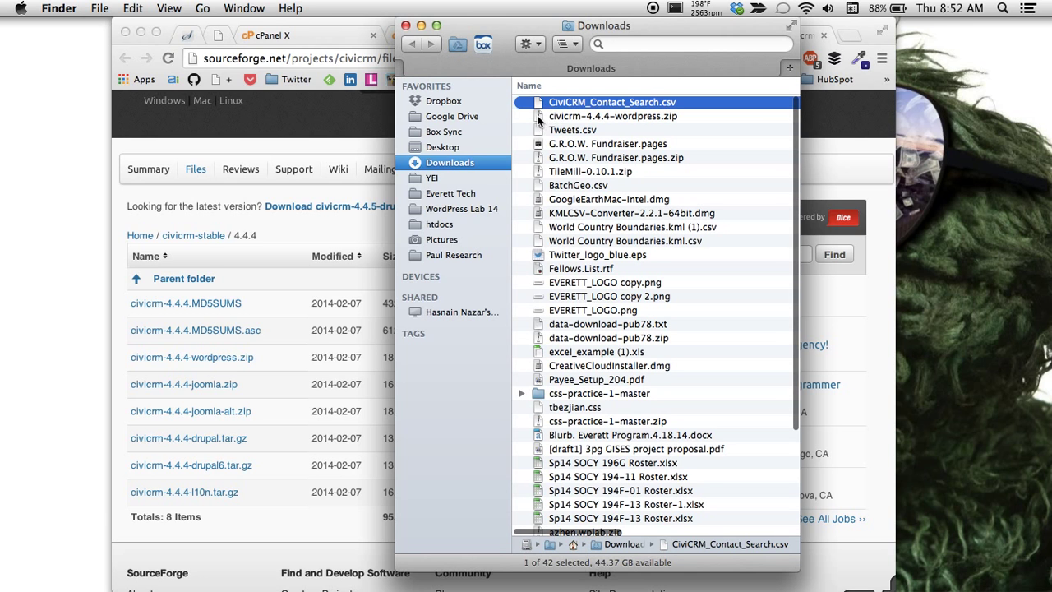
pyautogui.doubleClick(554, 118)
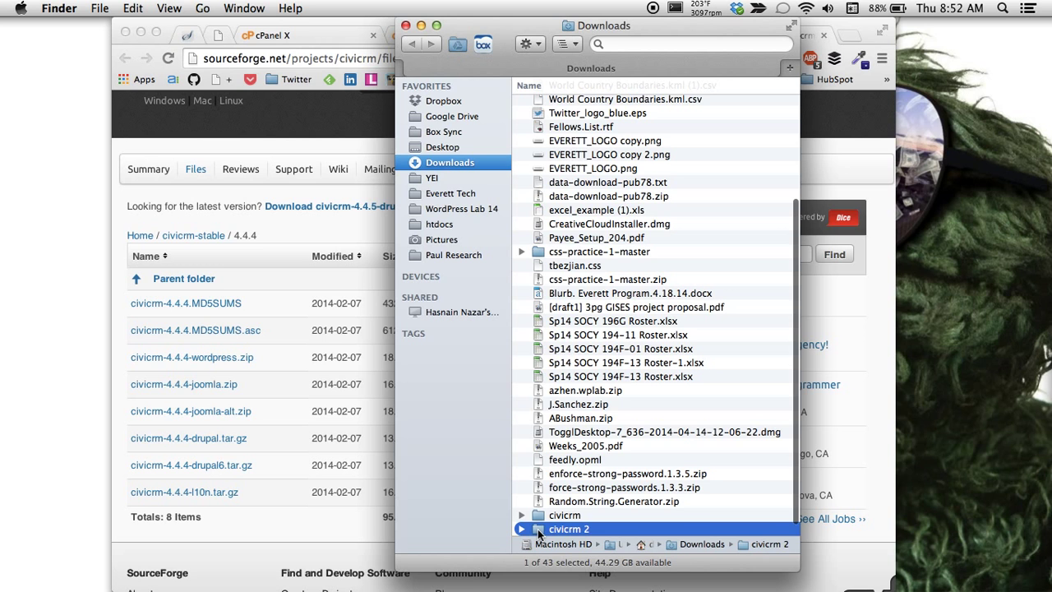
# Step: Check the size and item count of the extracted civicrm 2 folder in its information window
pyautogui.press('super+i')
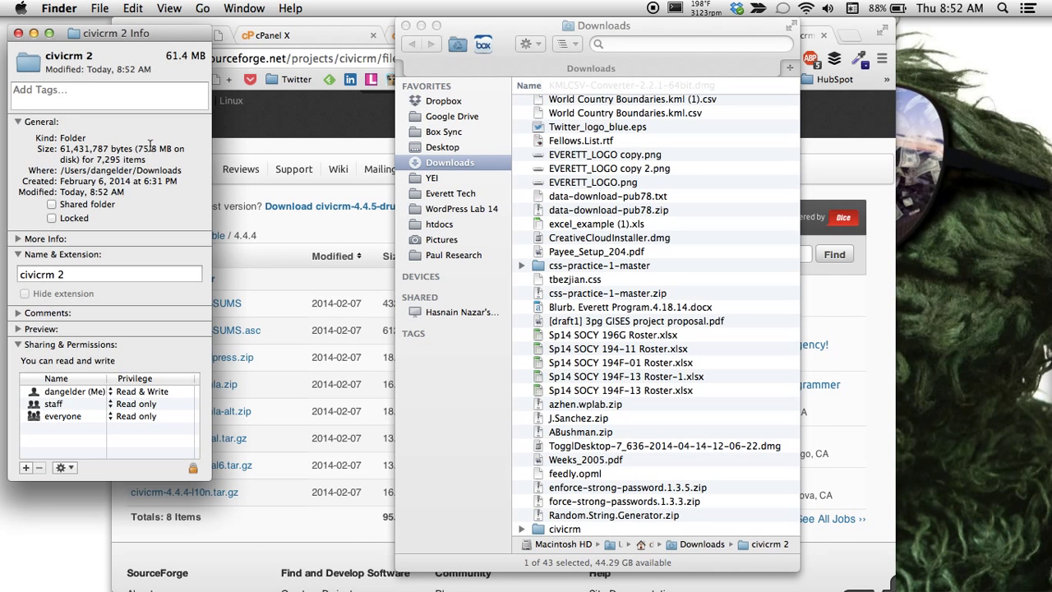
pyautogui.moveTo(137, 150); pyautogui.dragTo(178, 151)
pyautogui.click(187, 154)
pyautogui.click(18, 33)
# Step: Show the information of civicrm-4.4.4-wordpress.zip again to compare its size with the extracted folder
pyautogui.scroll(5, 676, 392)
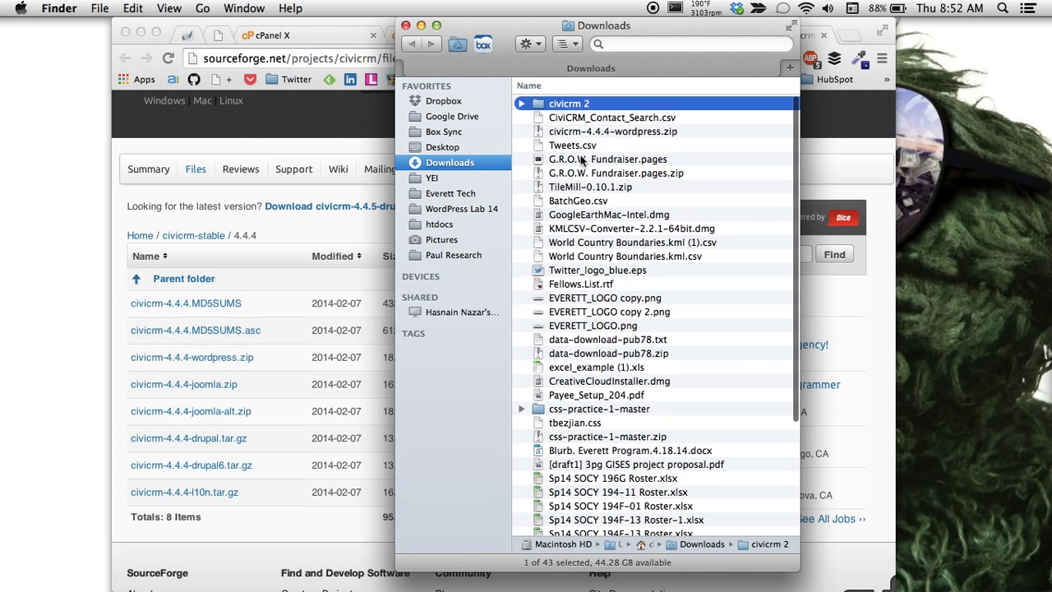
pyautogui.click(613, 132)
pyautogui.press('super+i')
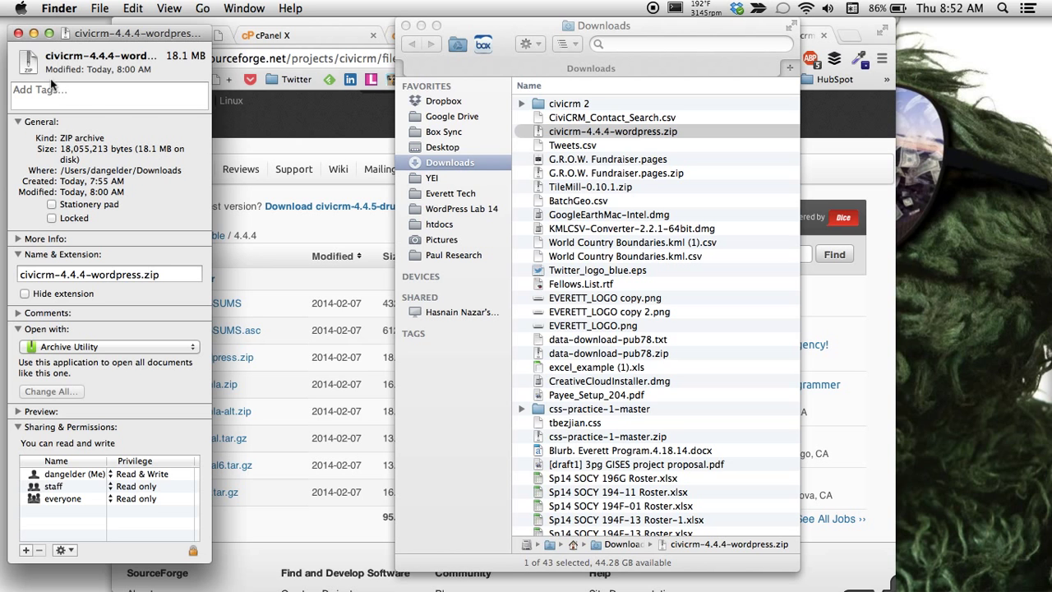
# Step: Close the zip file's information window and arrange the Downloads window and the browser window side by side
pyautogui.click(18, 33)
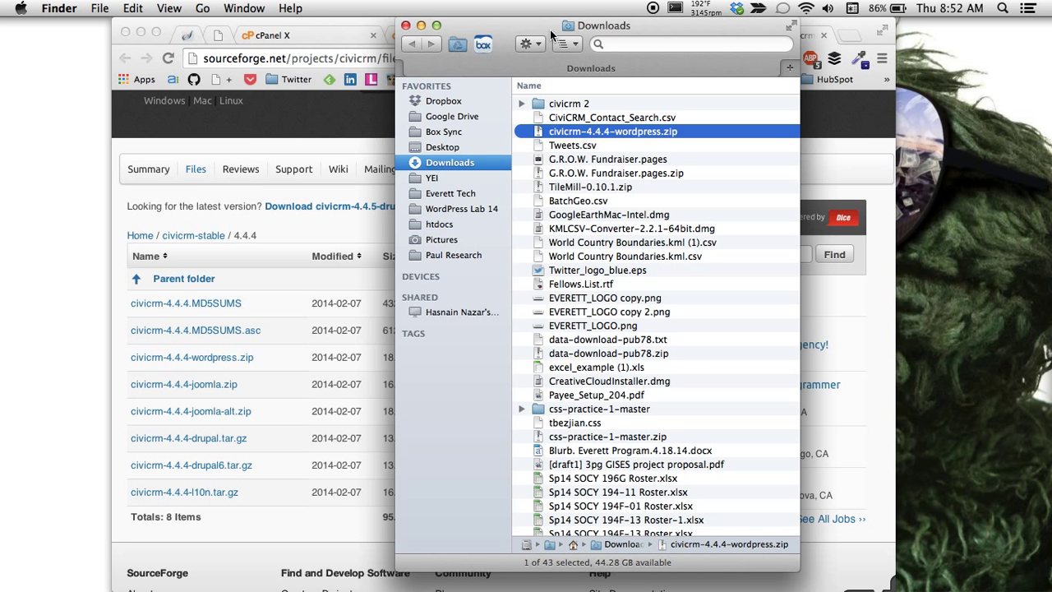
pyautogui.moveTo(550, 35); pyautogui.dragTo(777, 6)
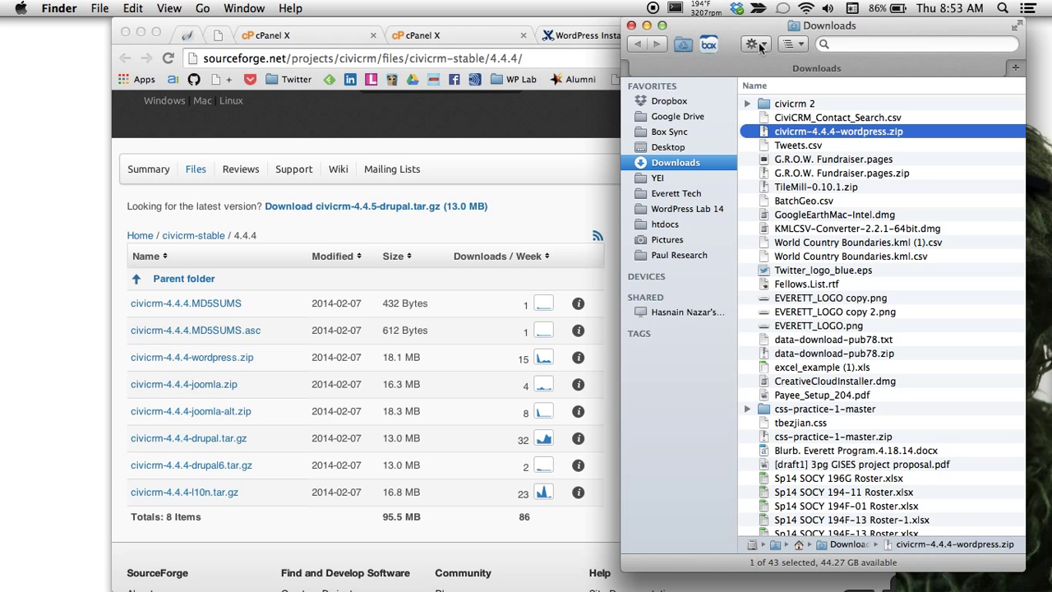
pyautogui.moveTo(746, 26); pyautogui.dragTo(767, 26)
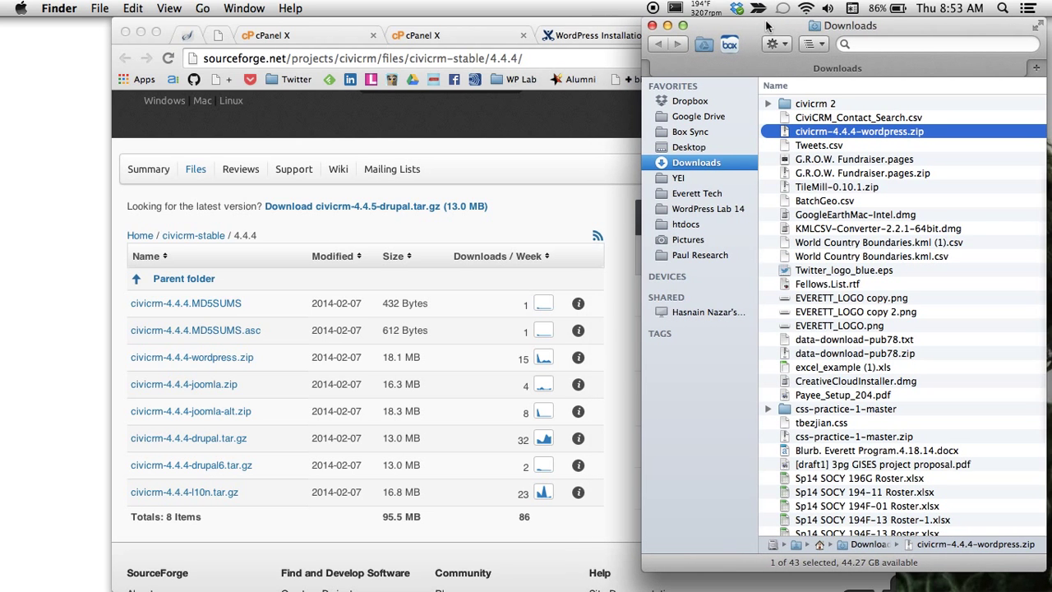
pyautogui.click(606, 25)
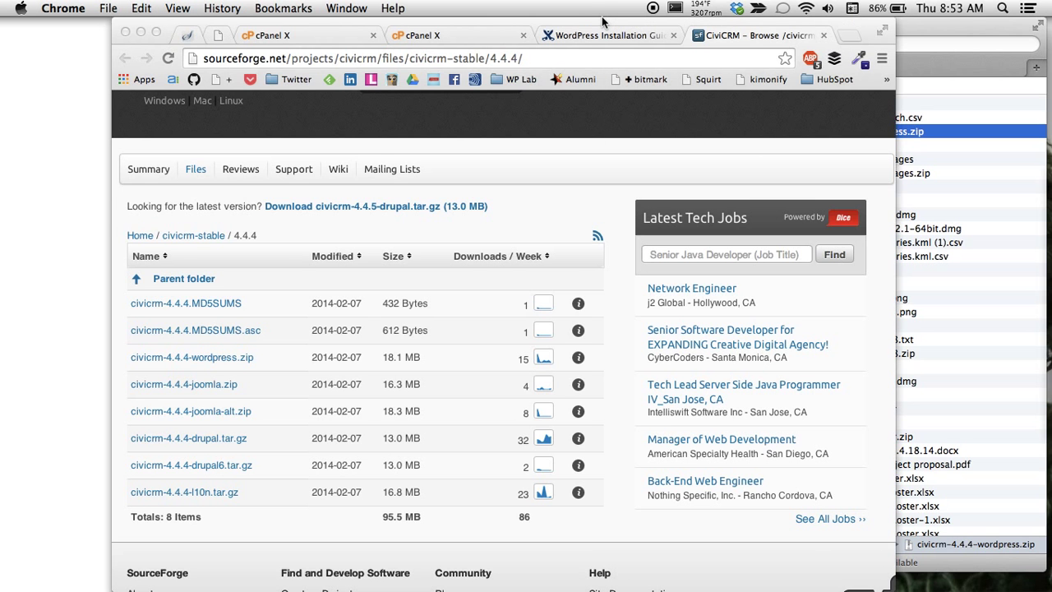
pyautogui.moveTo(606, 25); pyautogui.dragTo(534, 17)
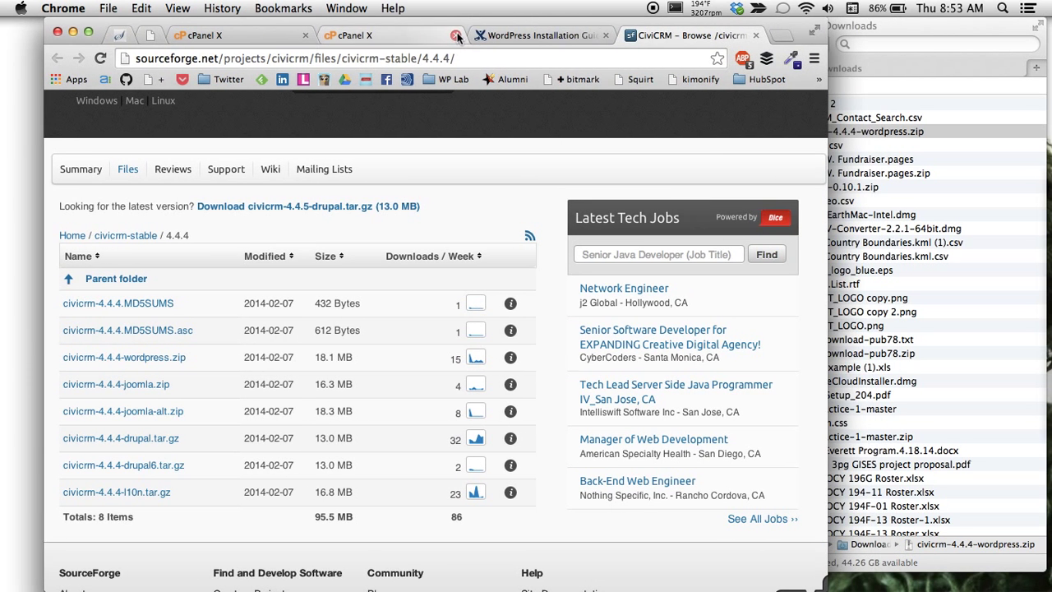
# Step: Open the hosting account's File Manager in cPanel at the Web Root (public_html/www) directory
pyautogui.click(370, 36)
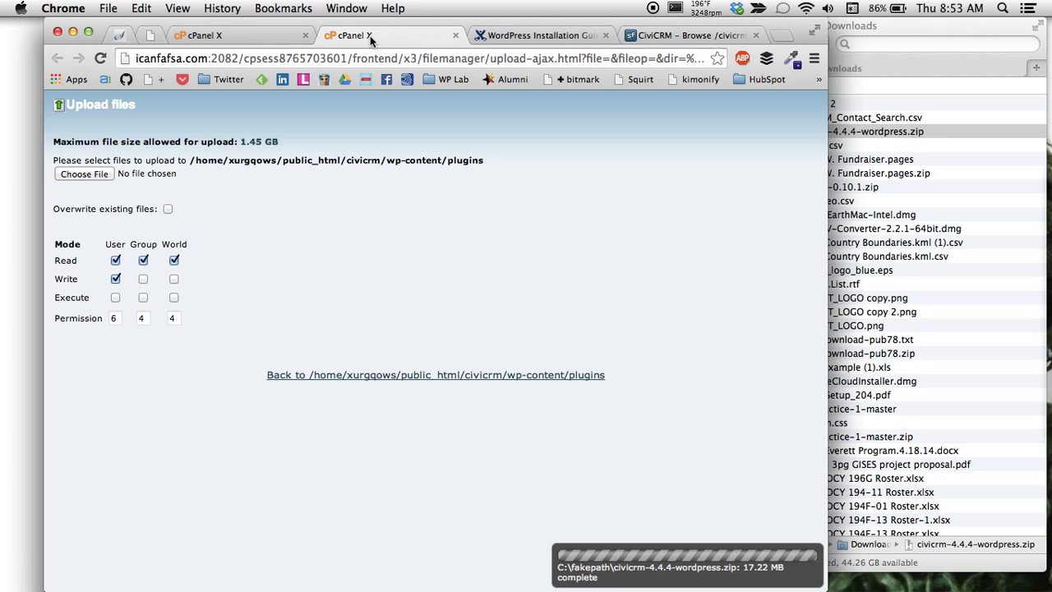
pyautogui.click(268, 37)
pyautogui.scroll(5, 456, 239)
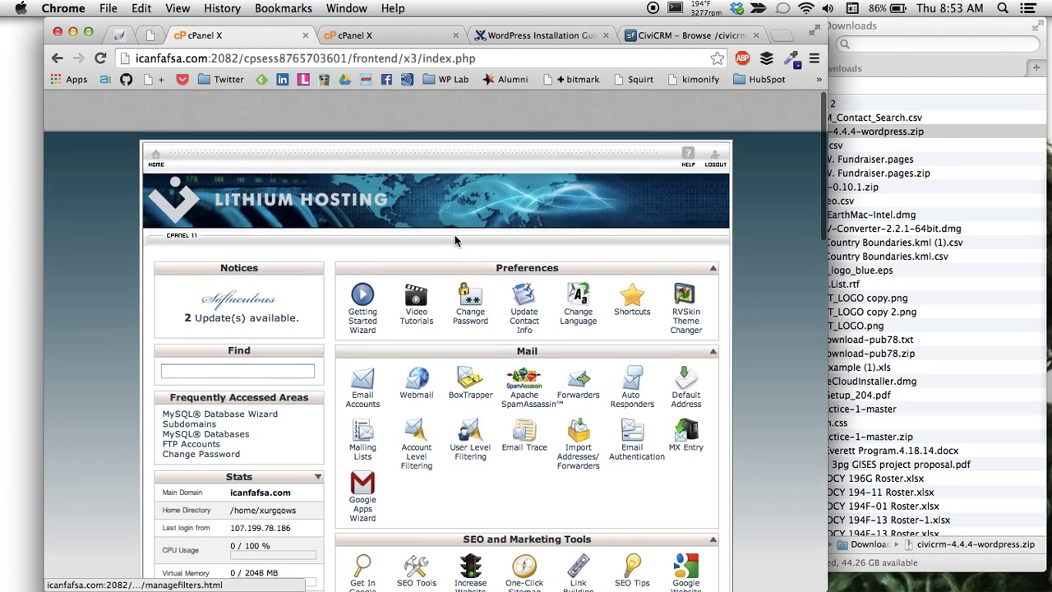
pyautogui.scroll(-7, 457, 236)
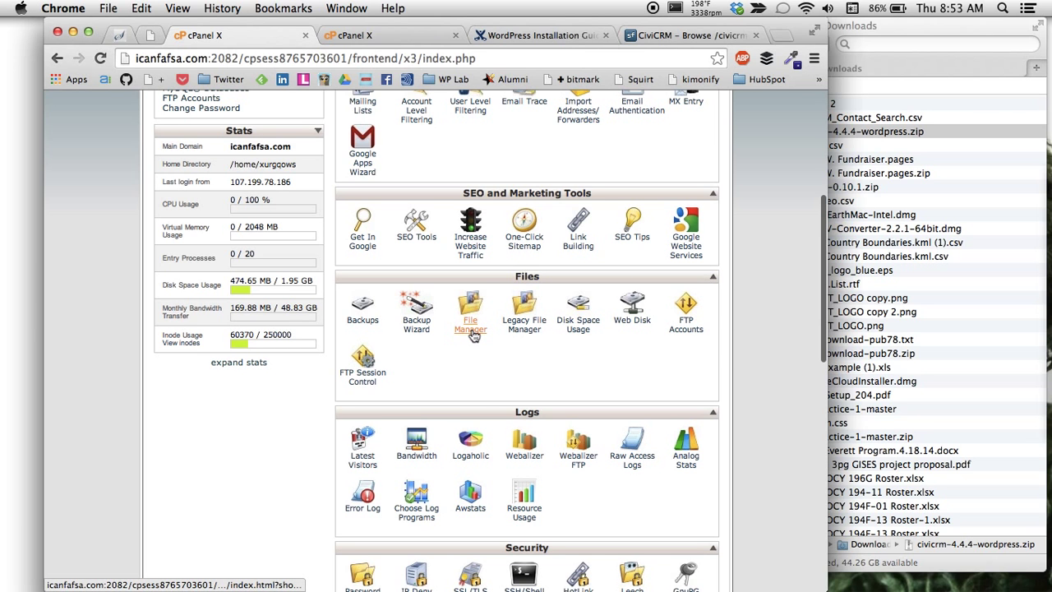
pyautogui.click(473, 332)
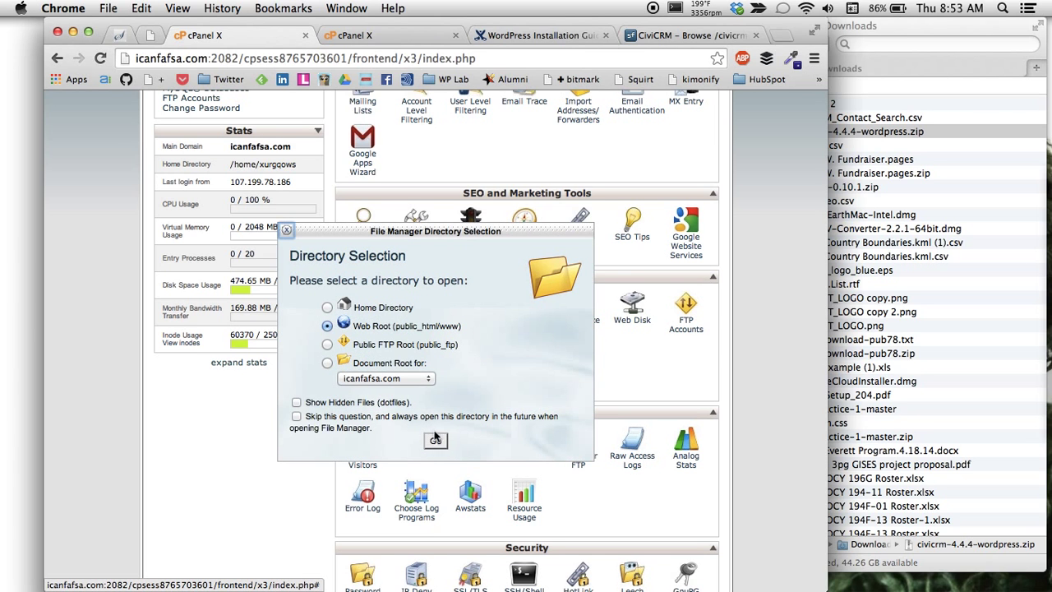
pyautogui.click(435, 445)
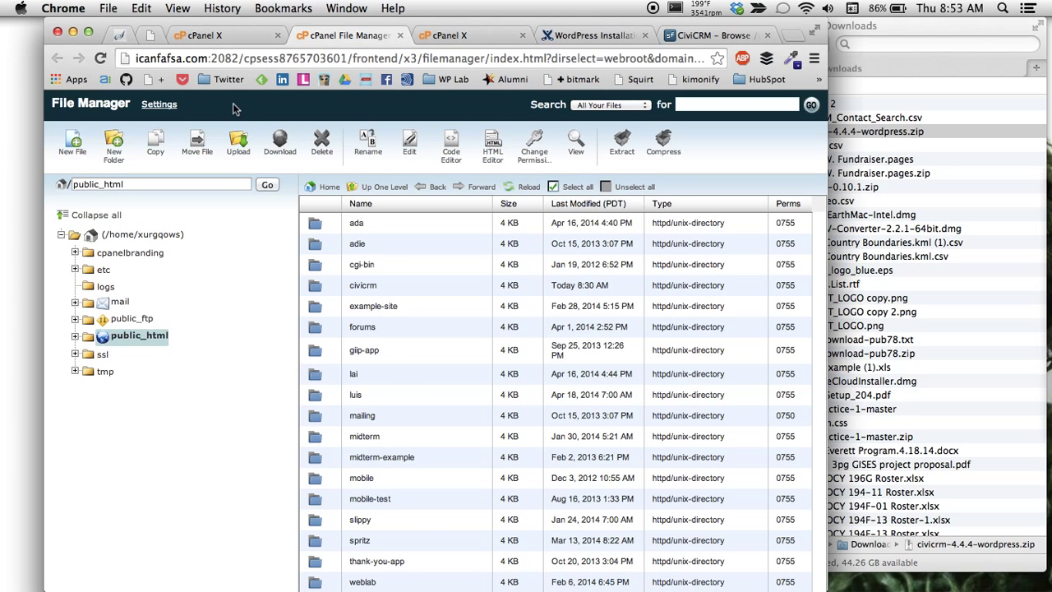
# Step: Check the WordPress site's address for its install folder, and open the matching civicrm folder in File Manager
pyautogui.click(125, 37)
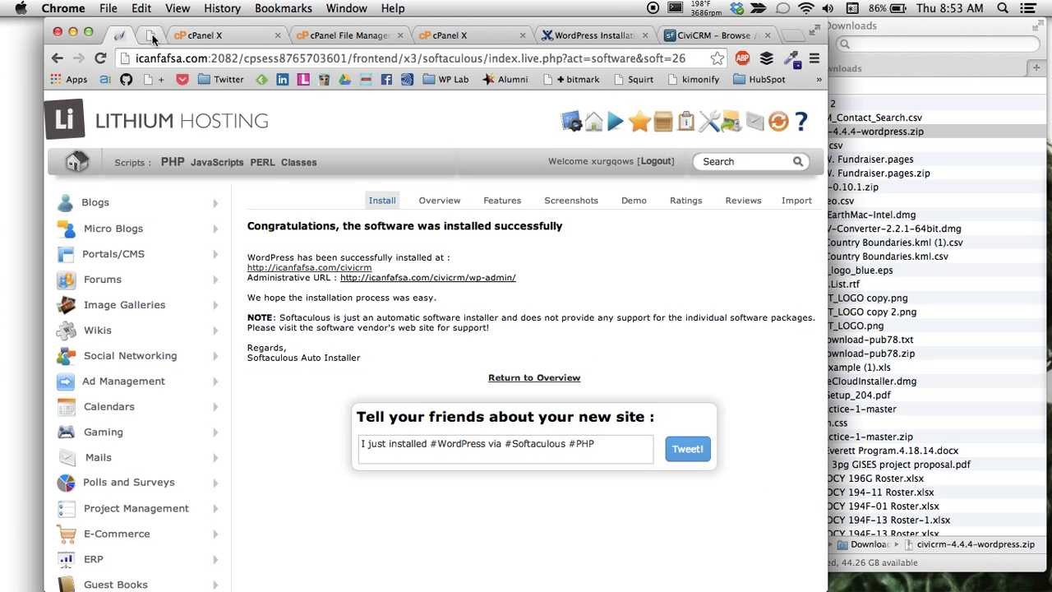
pyautogui.click(152, 38)
pyautogui.click(296, 59)
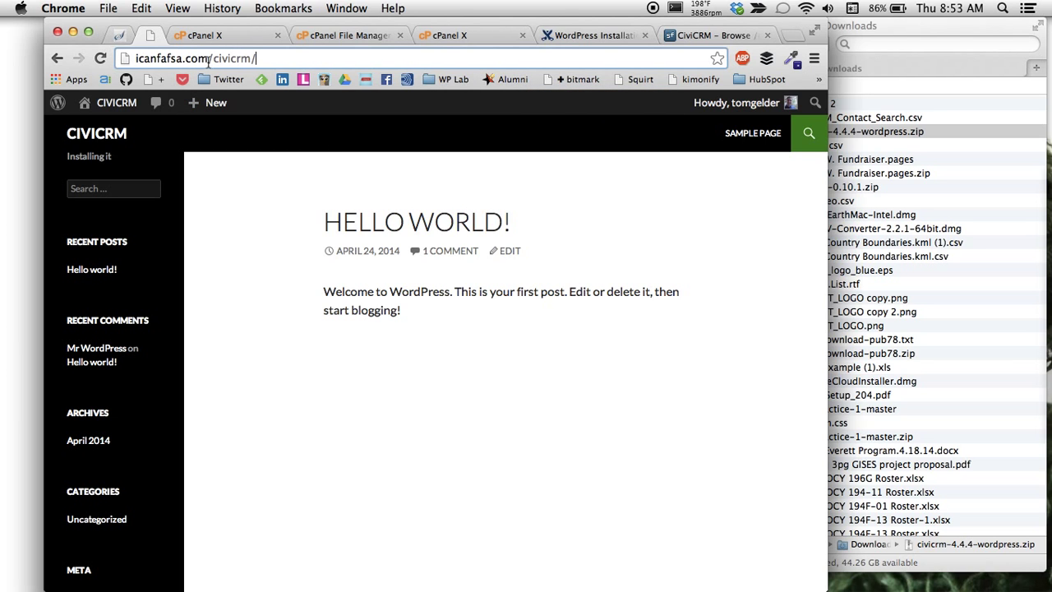
pyautogui.moveTo(214, 63); pyautogui.dragTo(274, 63)
pyautogui.click(273, 62)
pyautogui.doubleClick(234, 59)
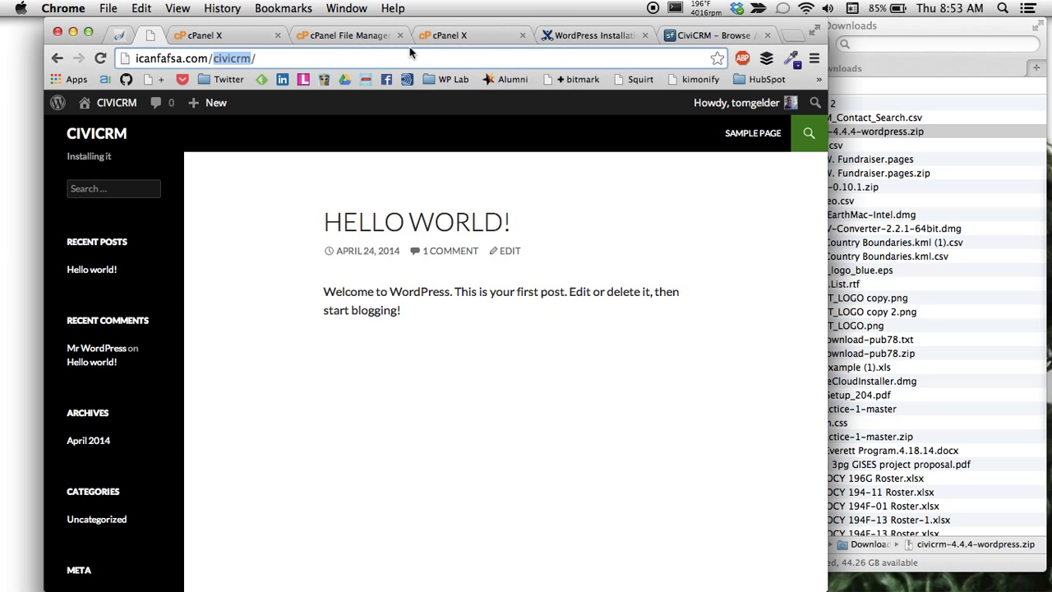
pyautogui.click(366, 34)
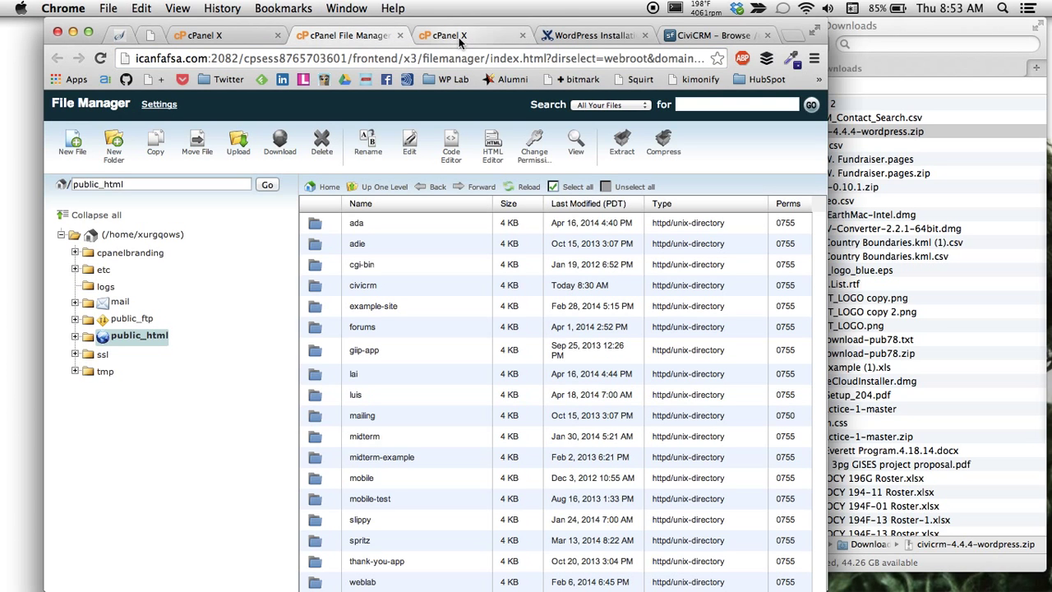
pyautogui.doubleClick(322, 289)
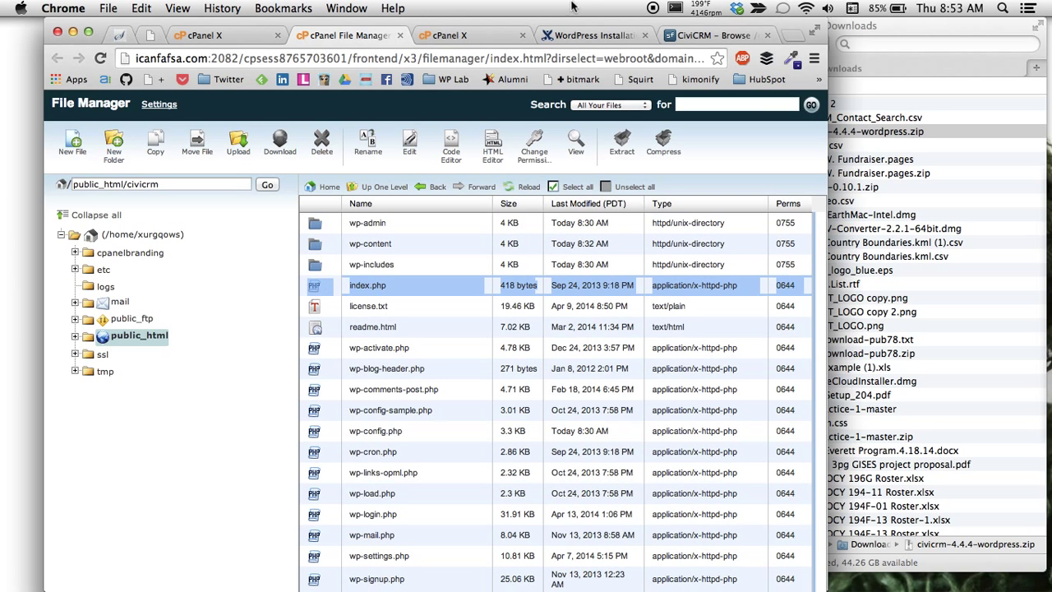
# Step: Close the SourceForge page and review the "Download and Un-zip CiviCRM Code" section of the installation guide, enlarged to 110%
pyautogui.click(606, 35)
pyautogui.click(767, 36)
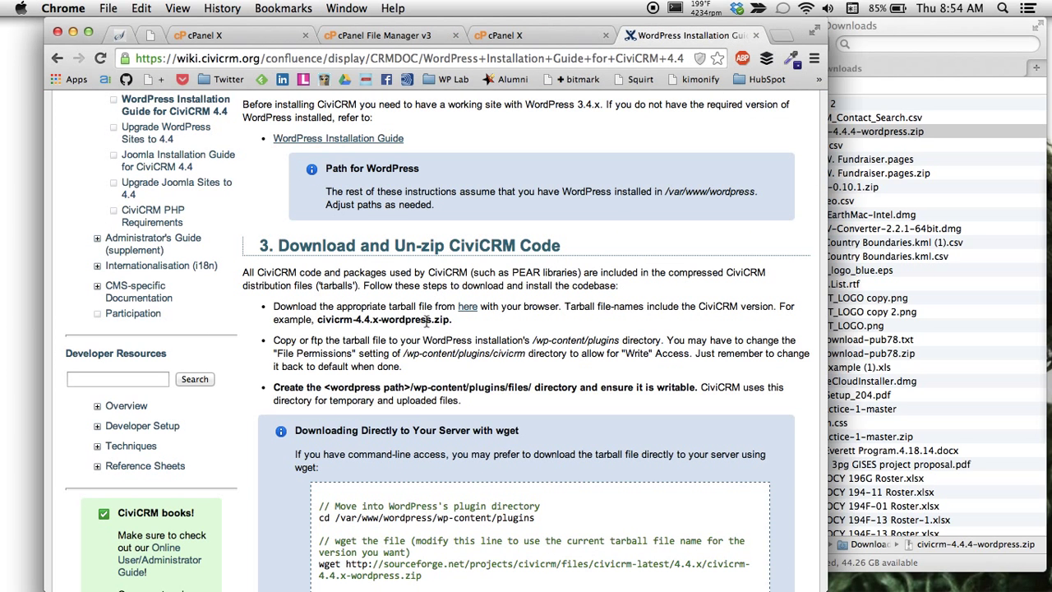
pyautogui.scroll(-2, 427, 320)
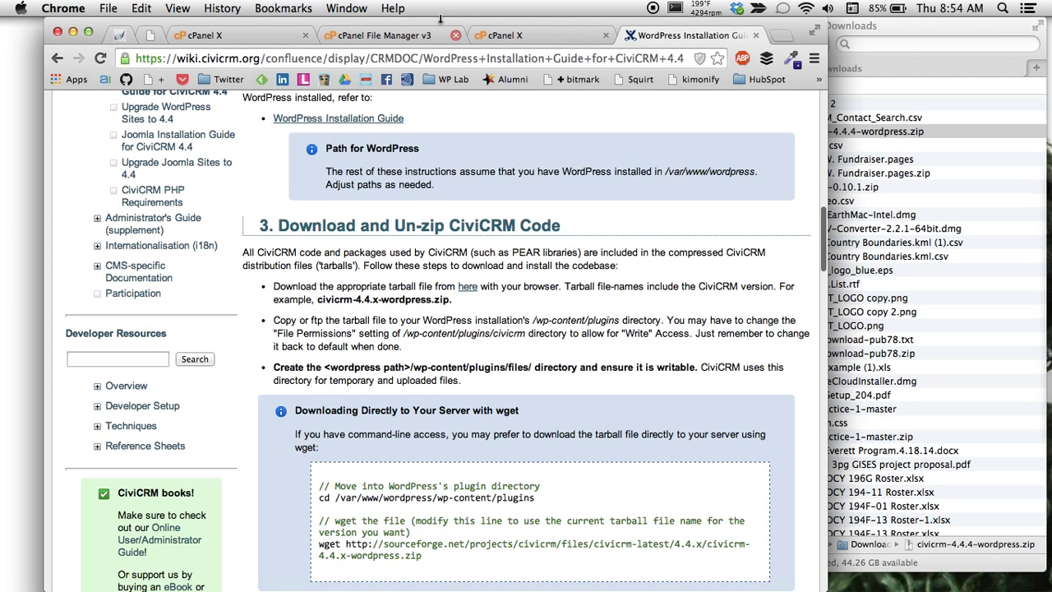
pyautogui.press('super+equal')
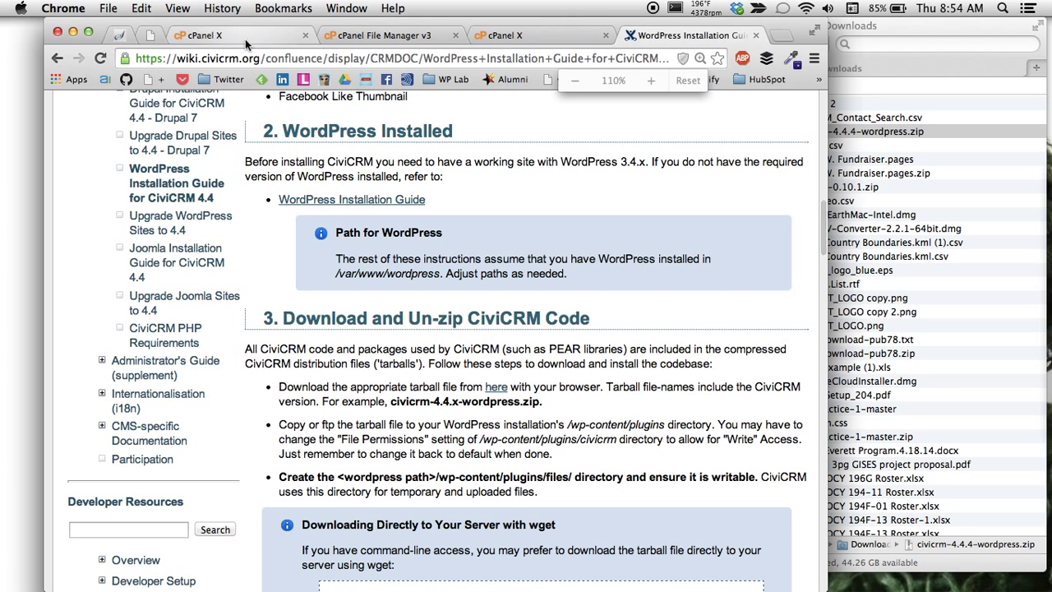
# Step: Open the wp-content/plugins folder of the civicrm site in File Manager
pyautogui.click(152, 34)
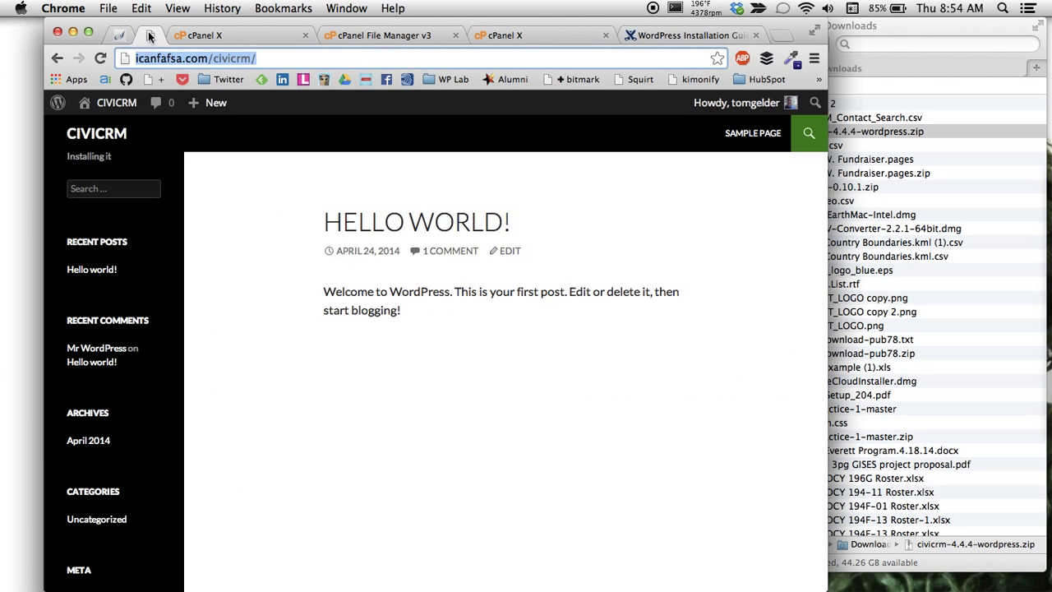
pyautogui.click(252, 38)
pyautogui.click(367, 35)
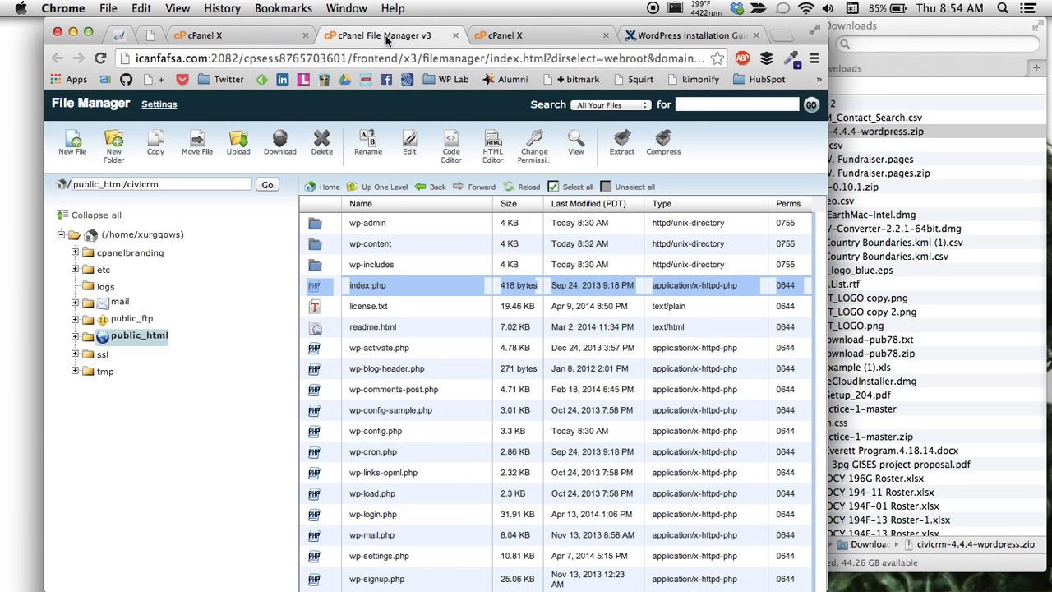
pyautogui.doubleClick(317, 246)
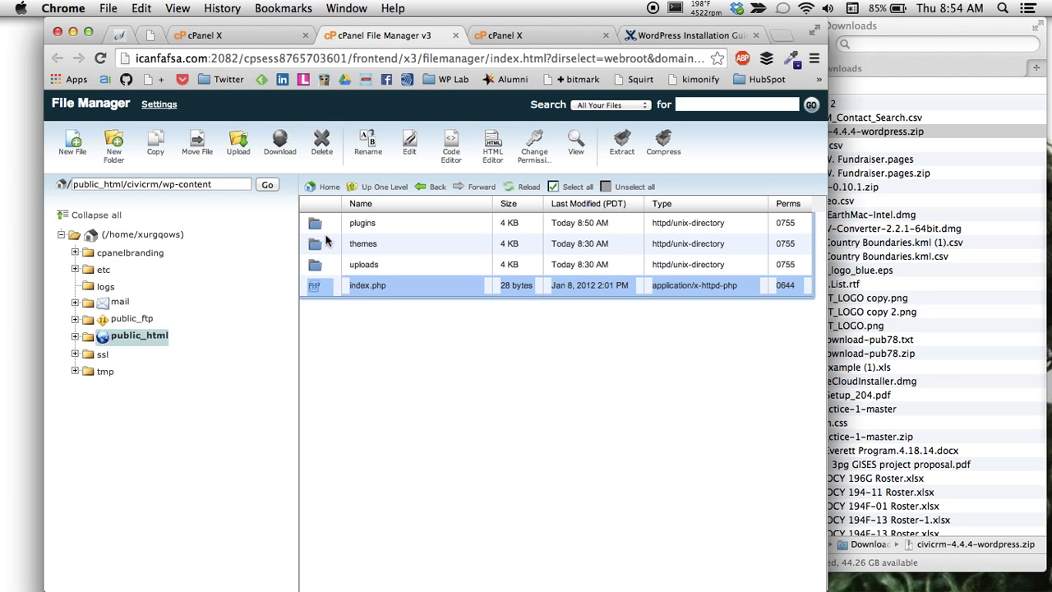
pyautogui.doubleClick(313, 225)
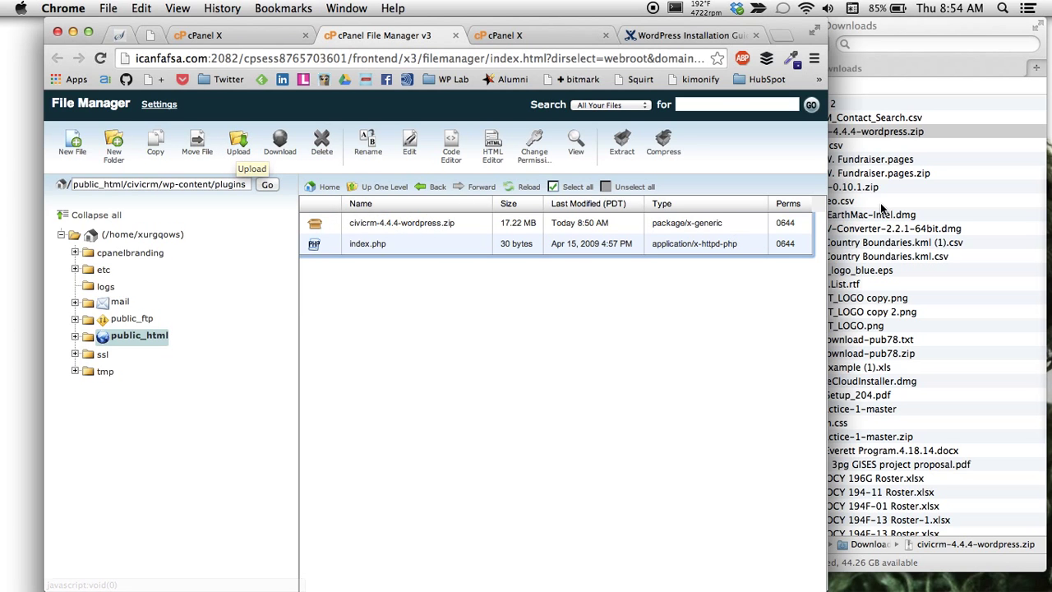
pyautogui.click(830, 115)
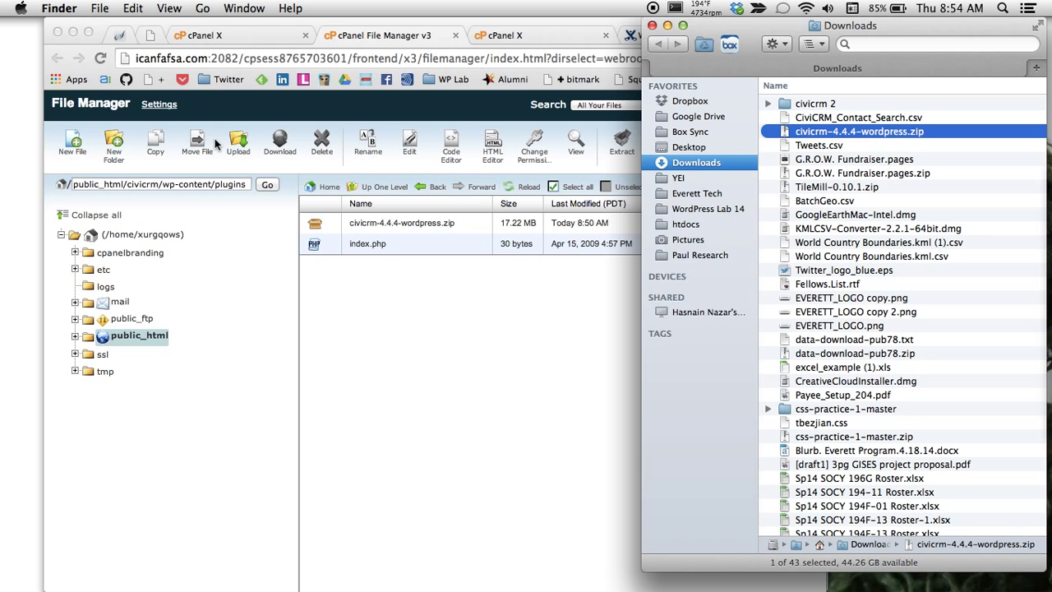
pyautogui.click(240, 146)
pyautogui.click(239, 146)
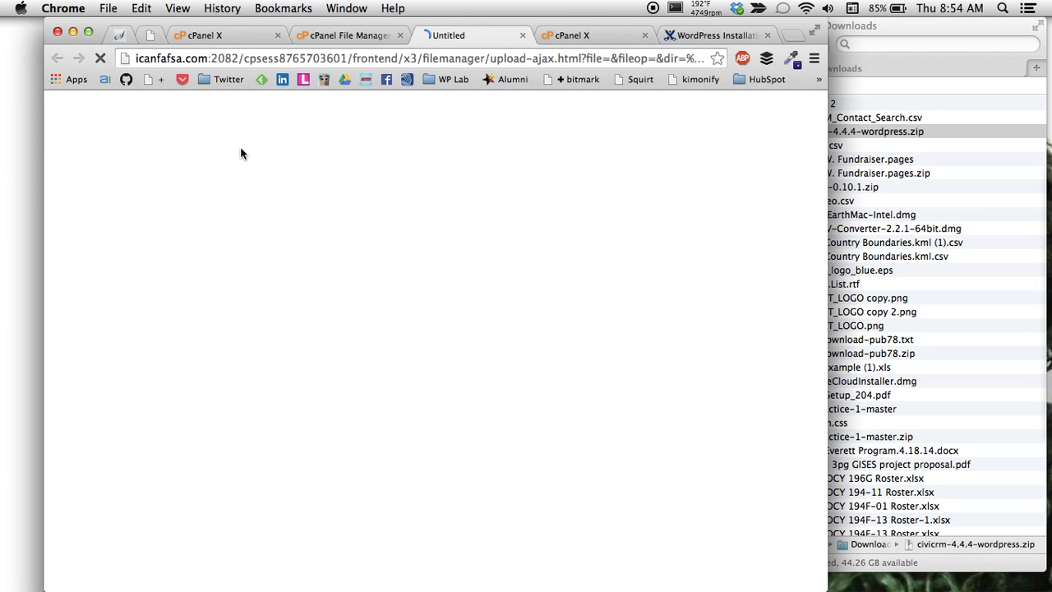
pyautogui.click(918, 135)
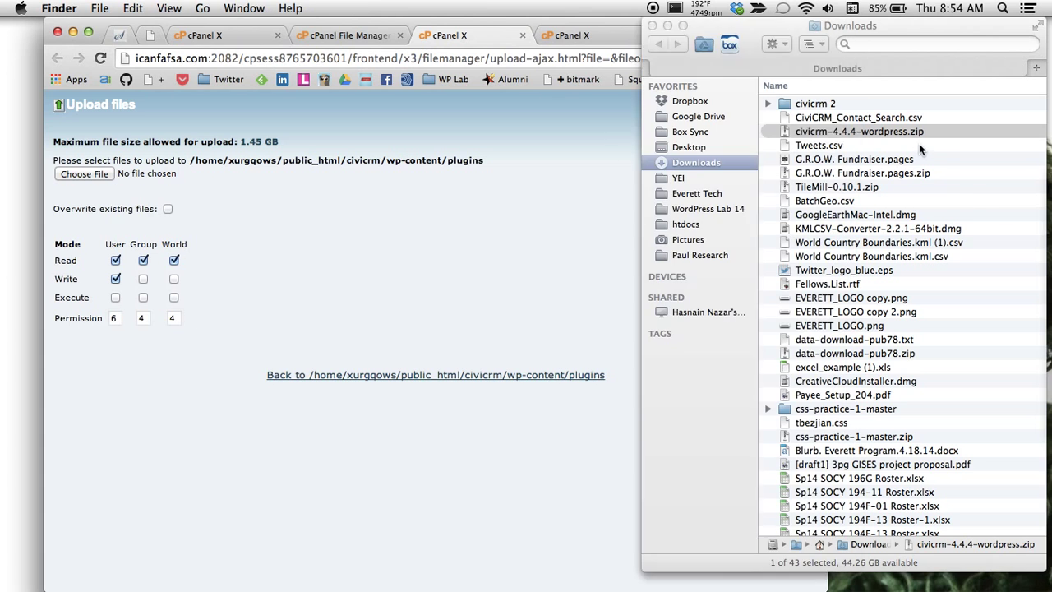
pyautogui.moveTo(855, 138); pyautogui.dragTo(96, 177)
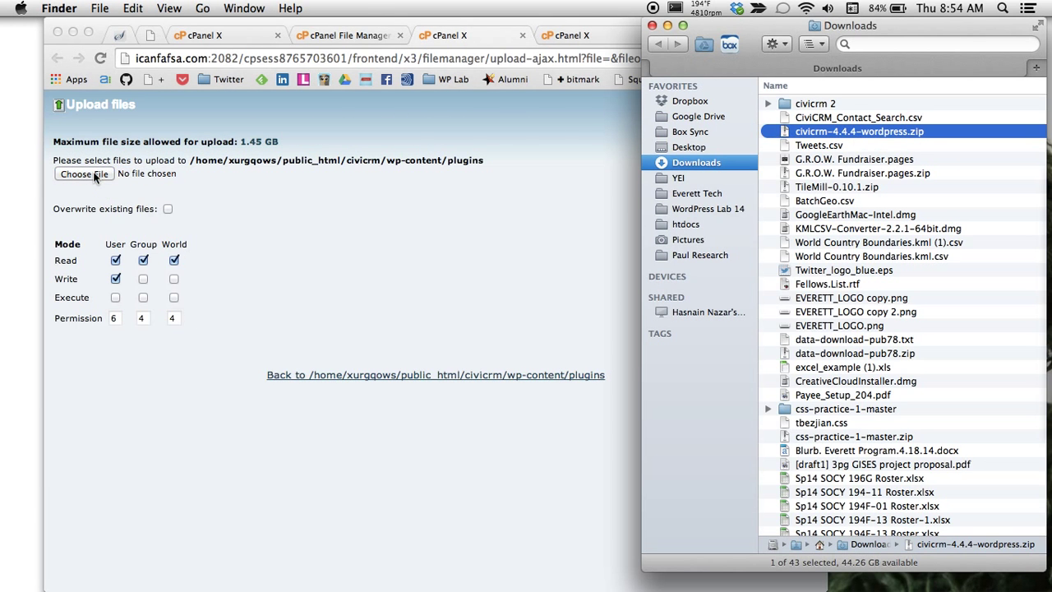
pyautogui.click(96, 177)
pyautogui.click(96, 178)
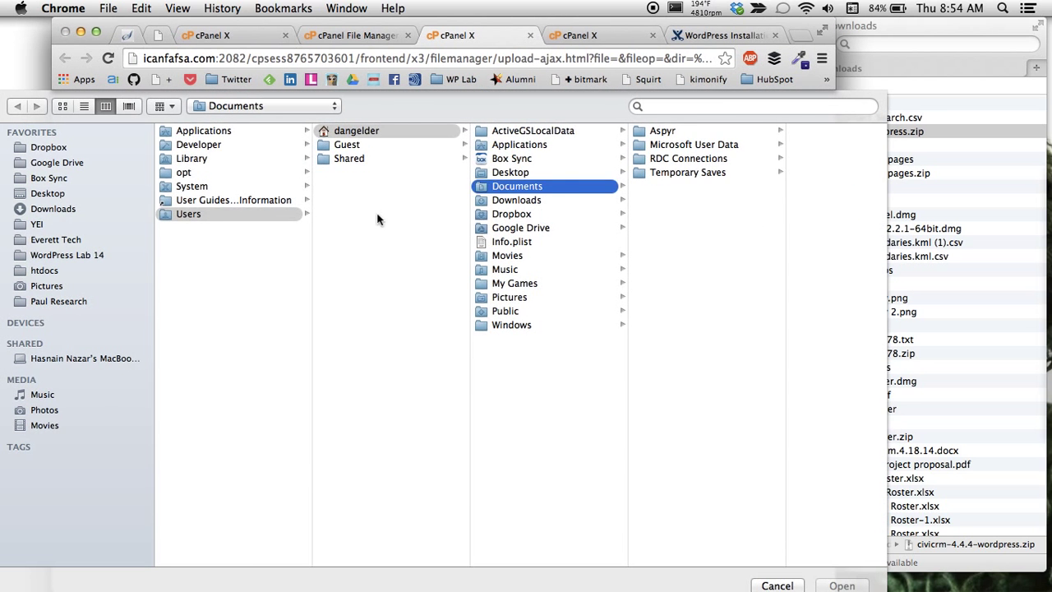
pyautogui.click(60, 209)
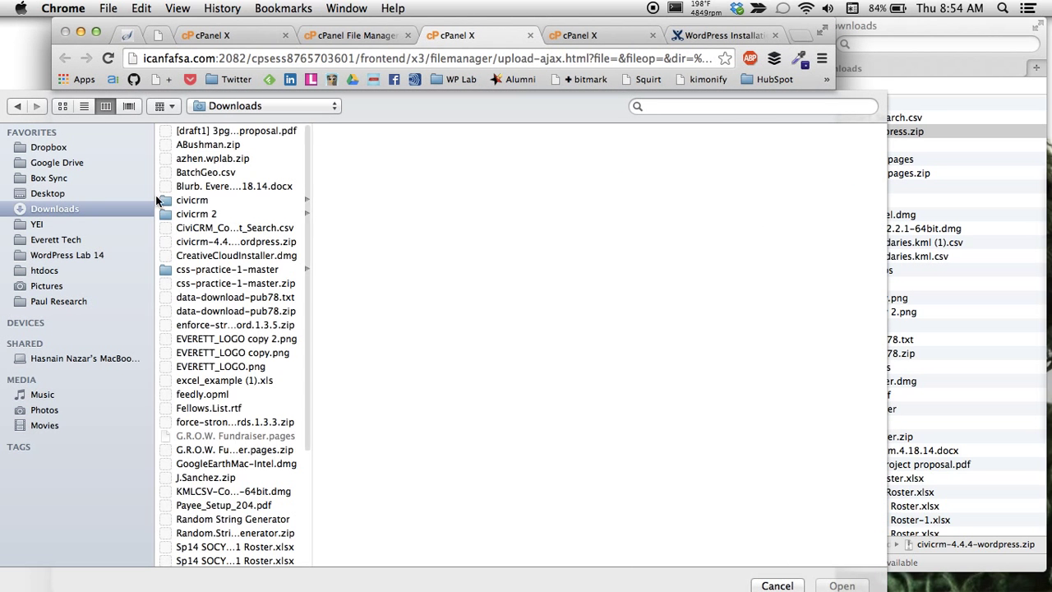
pyautogui.press('Escape')
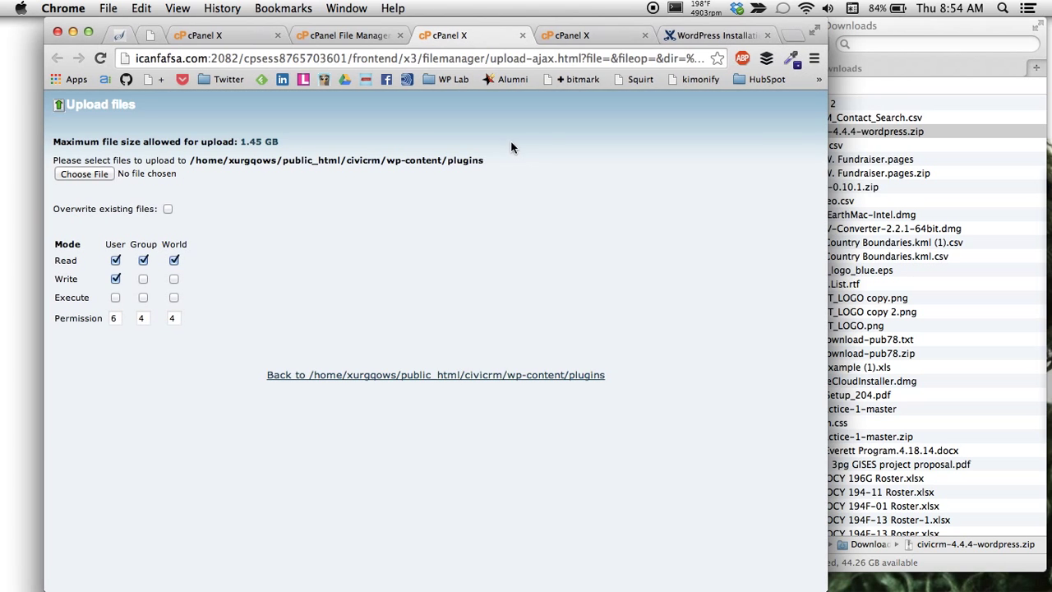
pyautogui.click(347, 41)
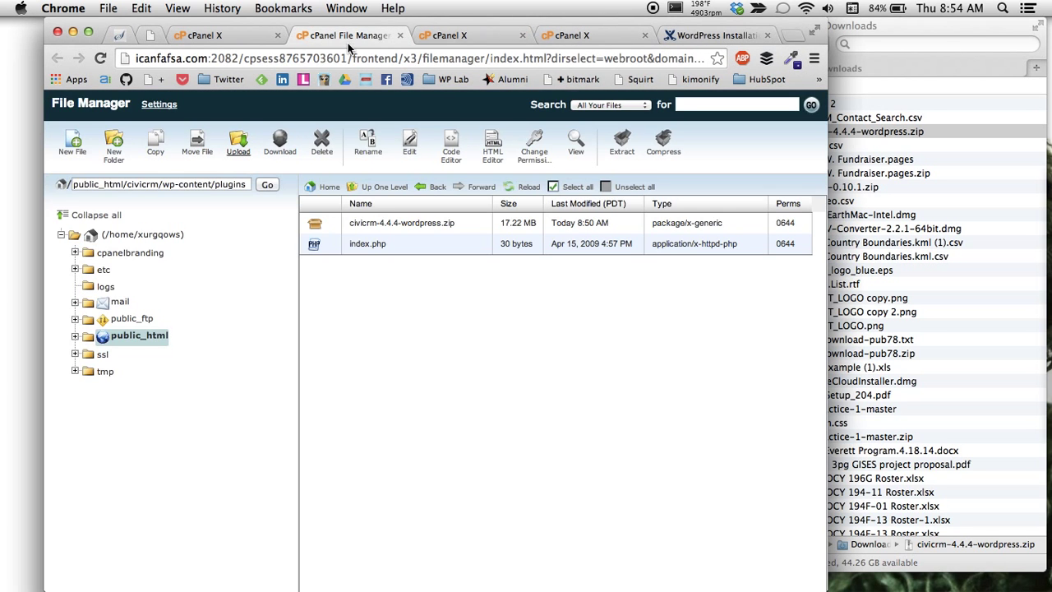
pyautogui.click(493, 37)
pyautogui.click(523, 35)
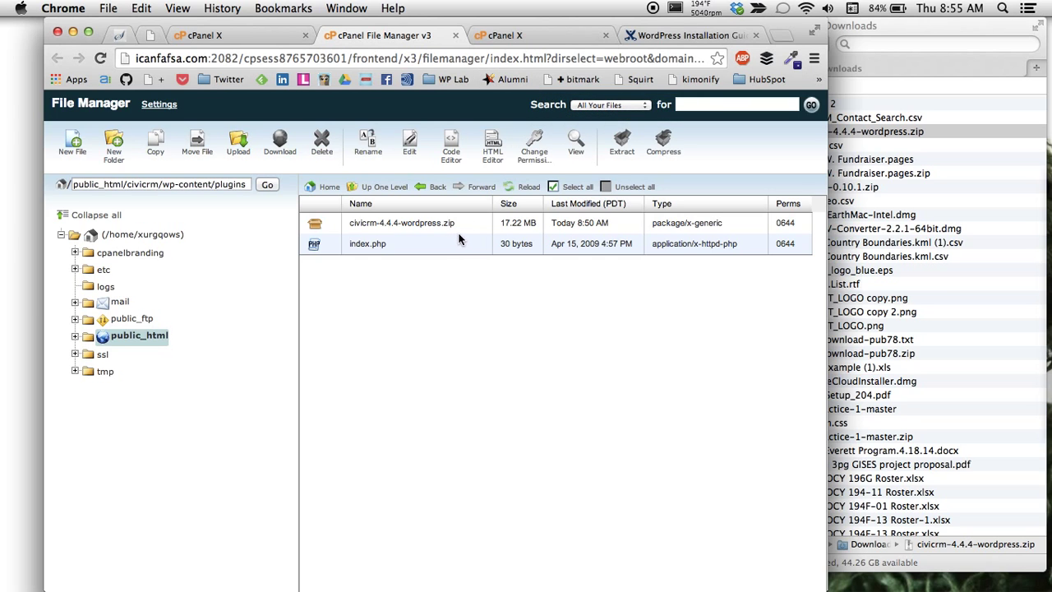
# Step: Extract civicrm-4.4.4-wordpress.zip on the server into /public_html/civicrm/wp-content/plugins and look through the extraction results
pyautogui.click(480, 227)
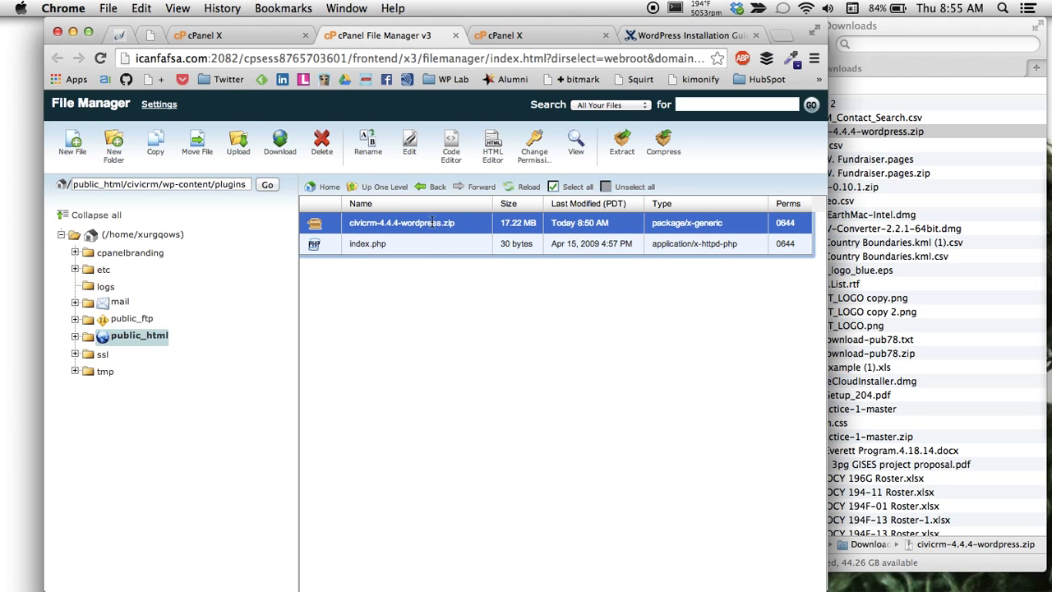
pyautogui.click(622, 146)
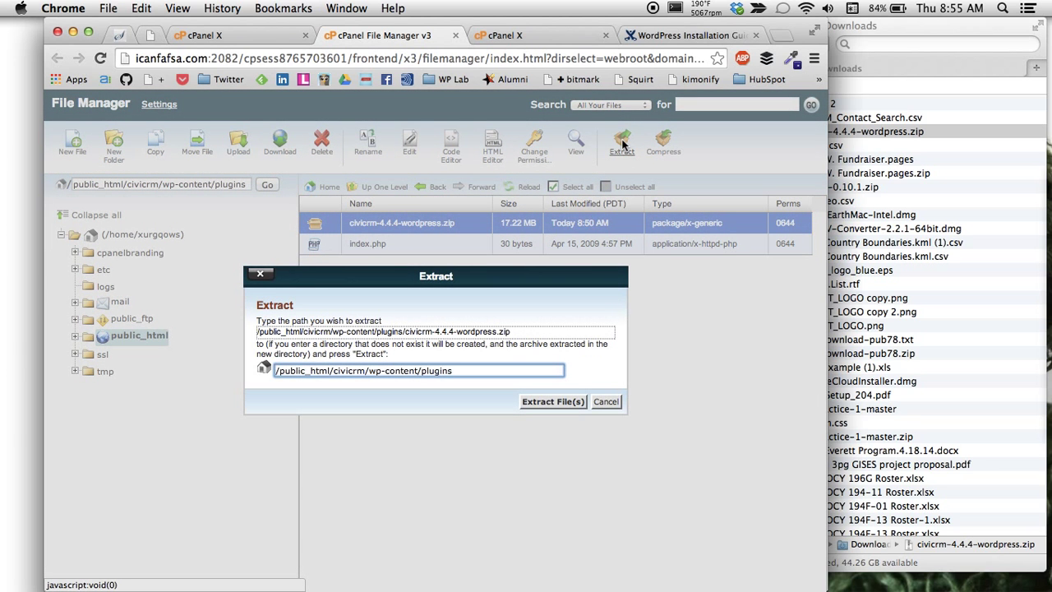
pyautogui.click(563, 401)
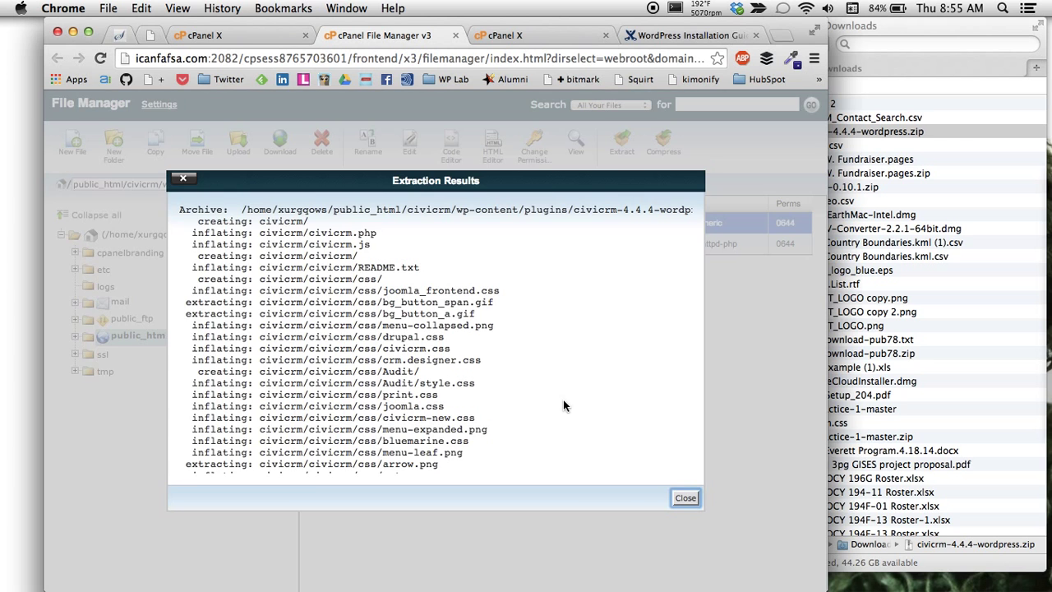
pyautogui.scroll(-15, 575, 434)
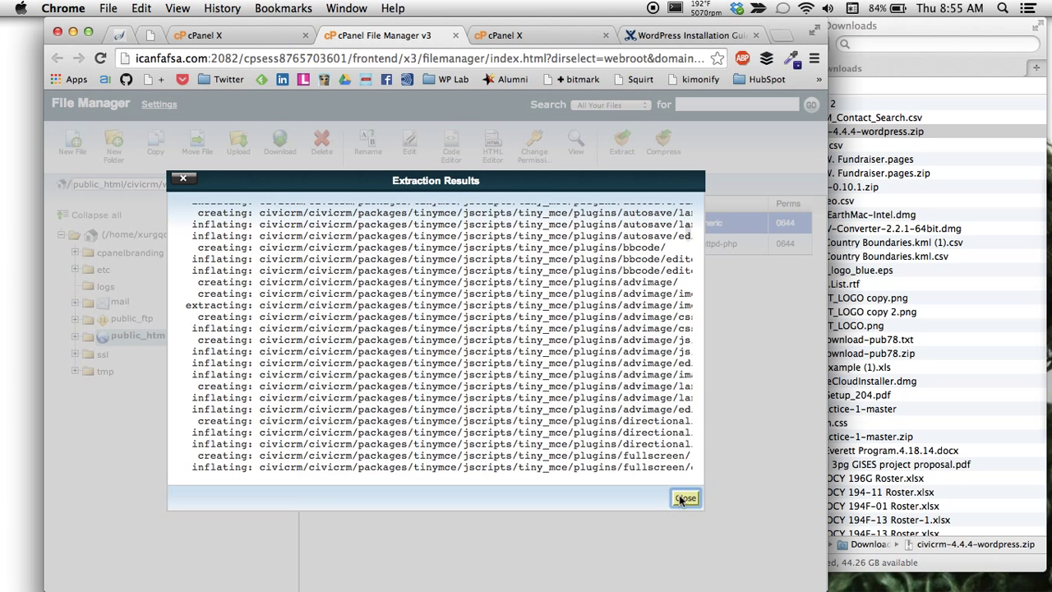
# Step: Dismiss the extraction results, refresh the plugins folder listing and select the extracted civicrm folder
pyautogui.click(684, 498)
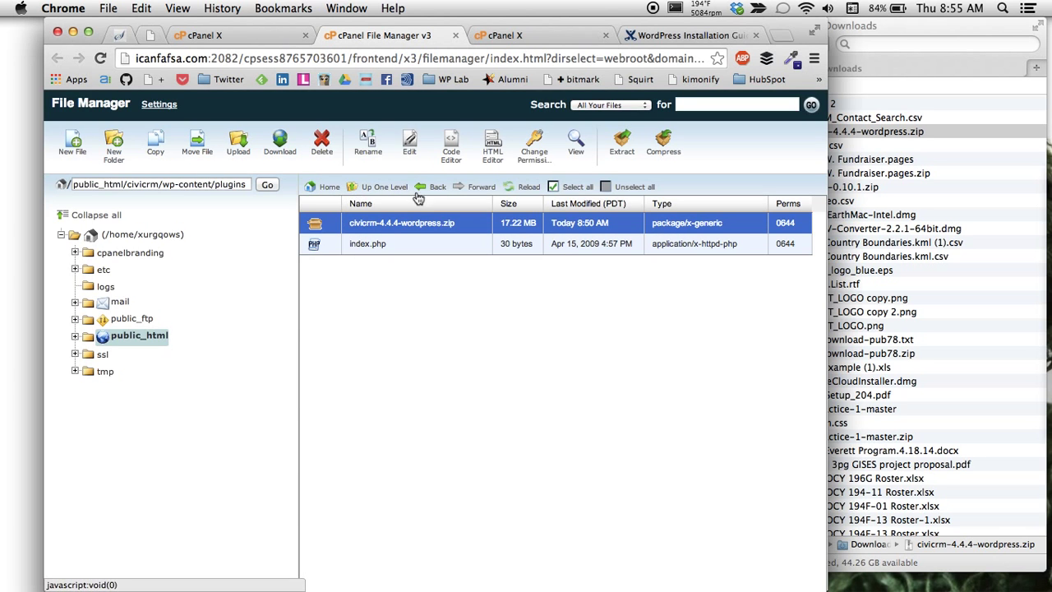
pyautogui.click(522, 186)
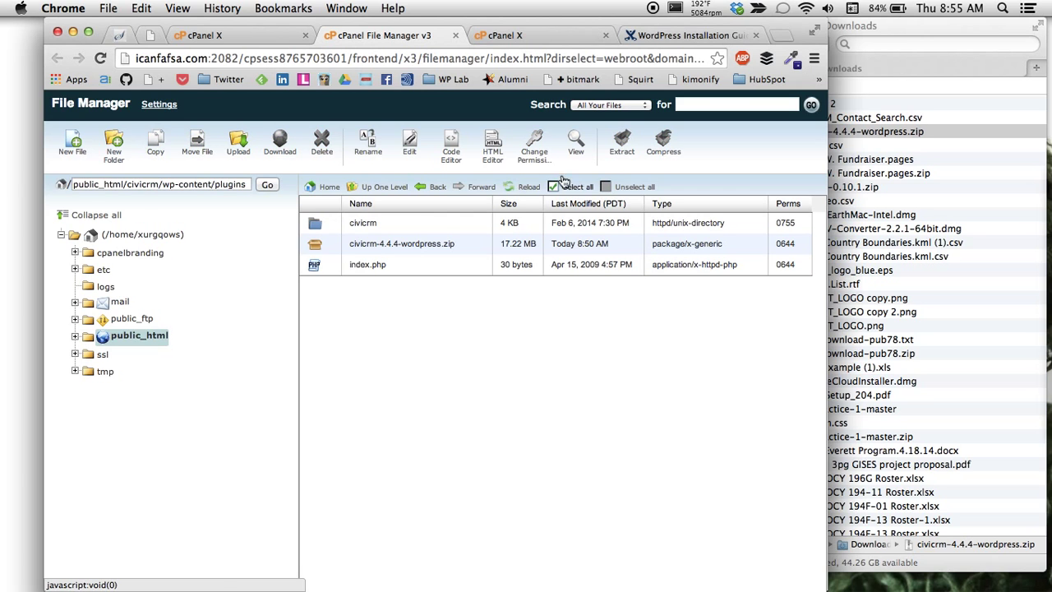
pyautogui.click(392, 222)
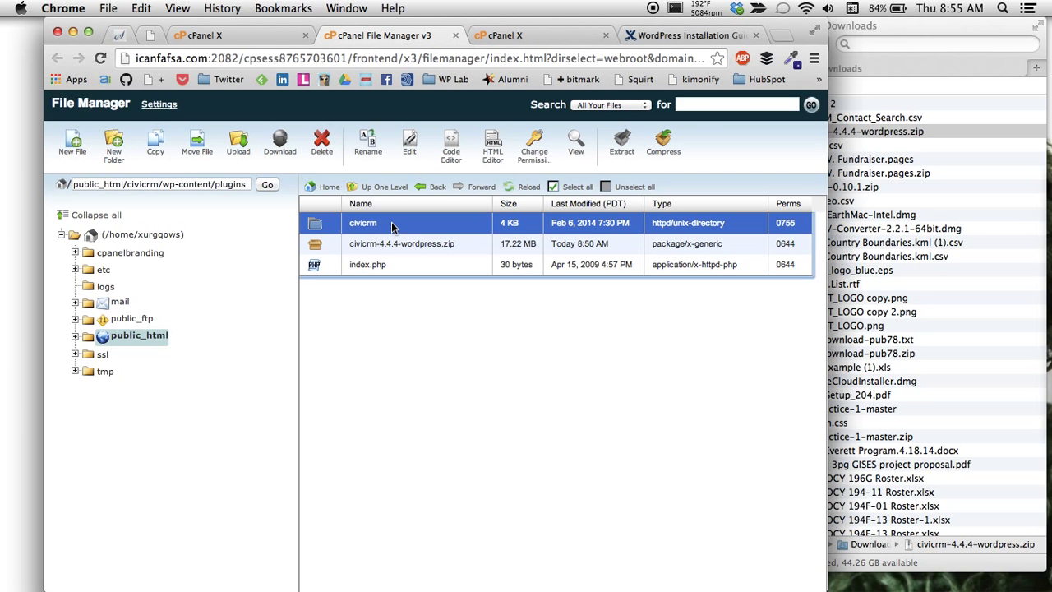
# Step: Review the guide's "Download and Un-zip CiviCRM Code" instructions on the plugins directory, write permissions and the required wp-content/plugins/files directory
pyautogui.click(664, 37)
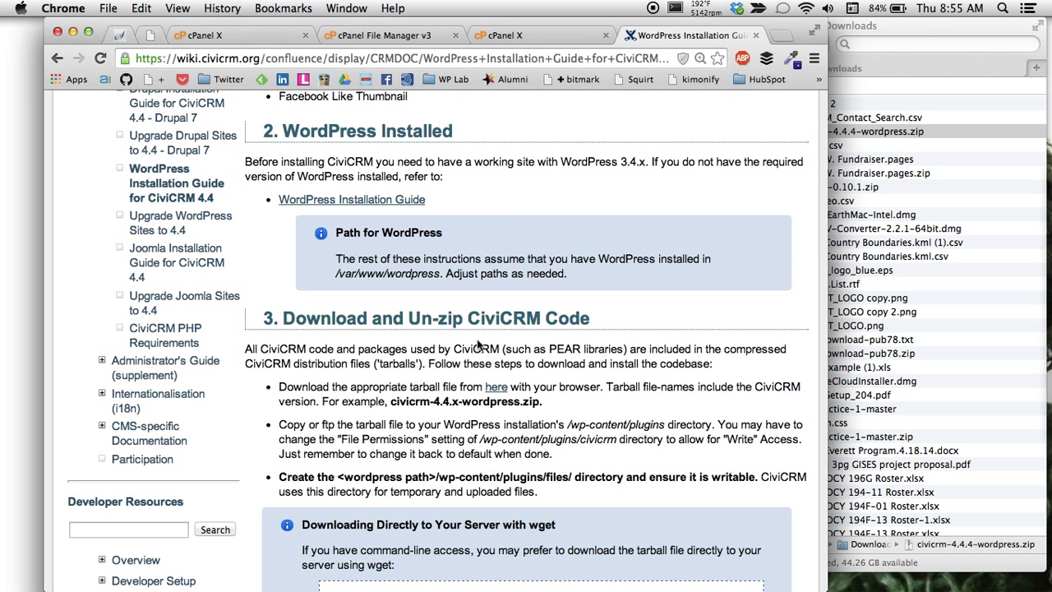
pyautogui.scroll(-3, 465, 349)
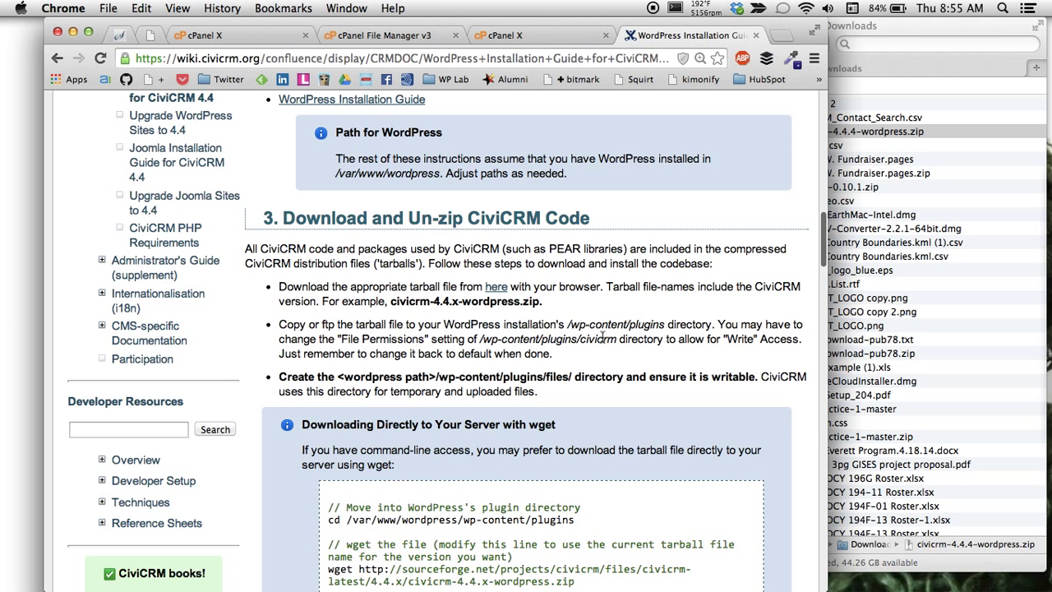
pyautogui.doubleClick(646, 325)
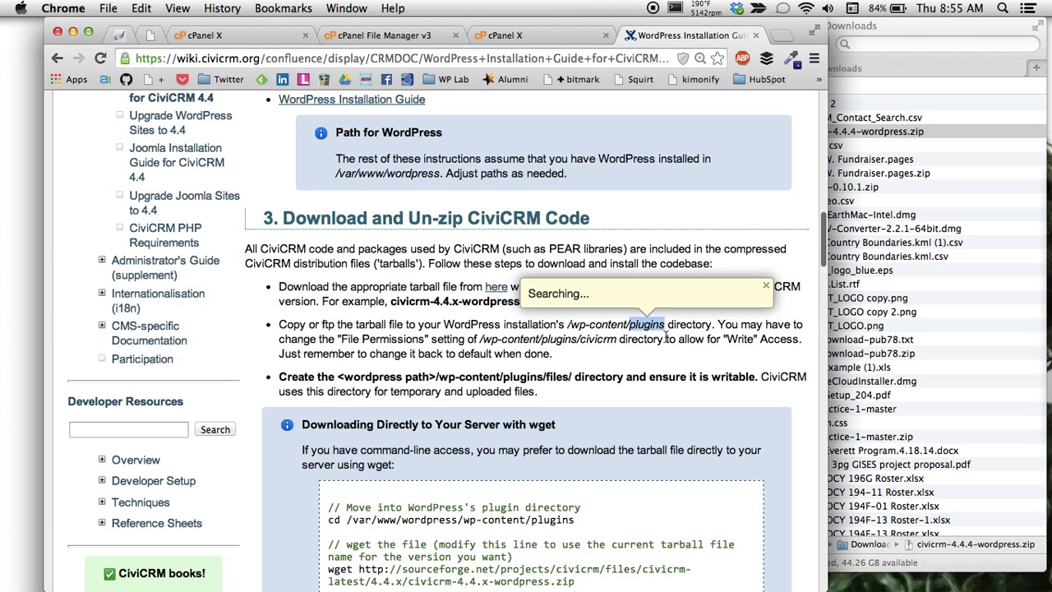
pyautogui.click(665, 338)
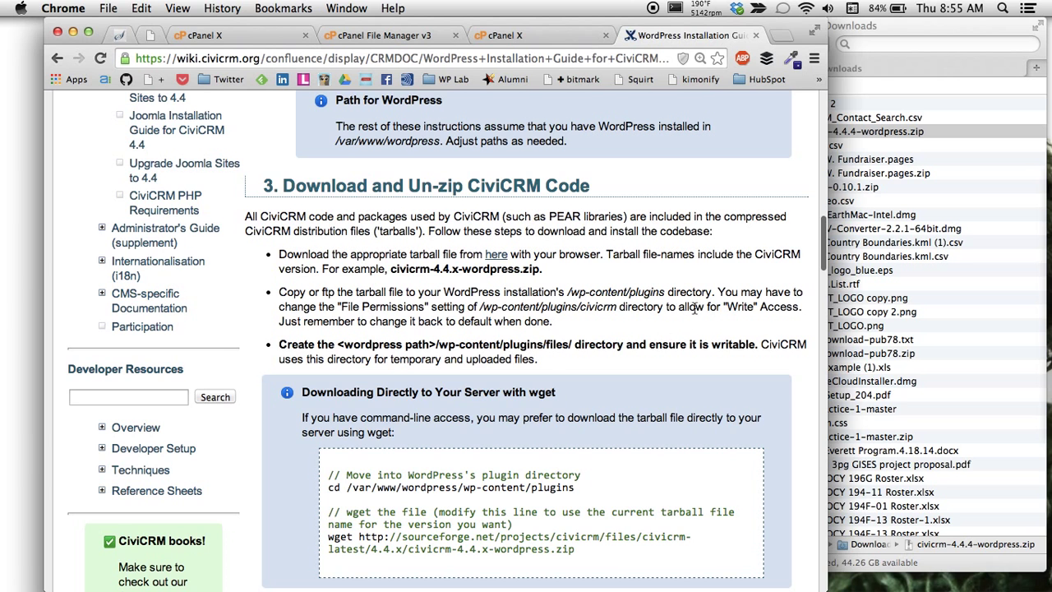
pyautogui.doubleClick(741, 307)
pyautogui.click(725, 322)
pyautogui.scroll(-2, 720, 324)
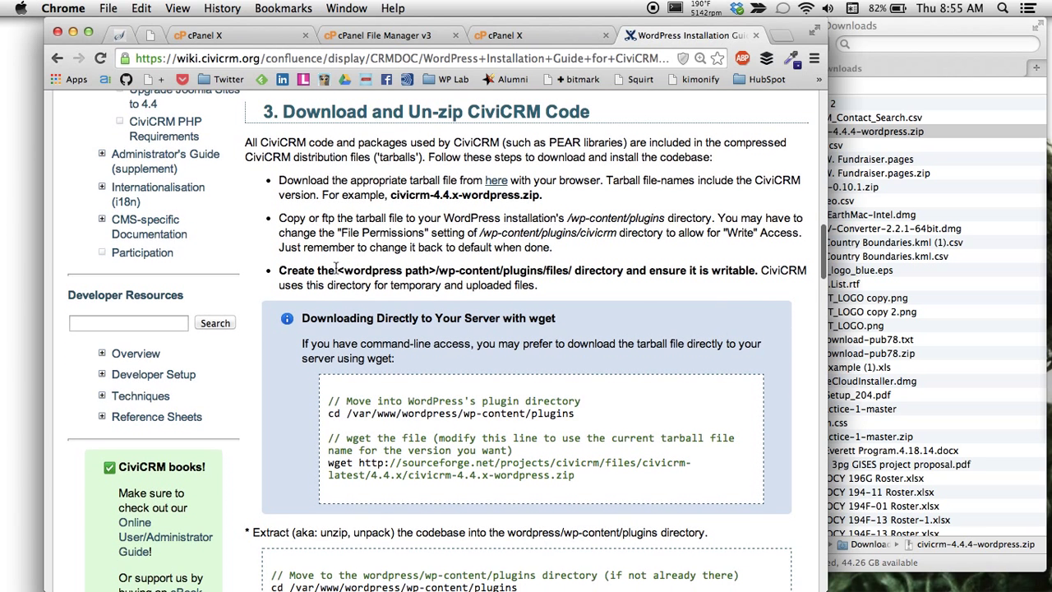
pyautogui.doubleClick(557, 269)
pyautogui.click(596, 296)
pyautogui.moveTo(440, 270); pyautogui.dragTo(571, 272)
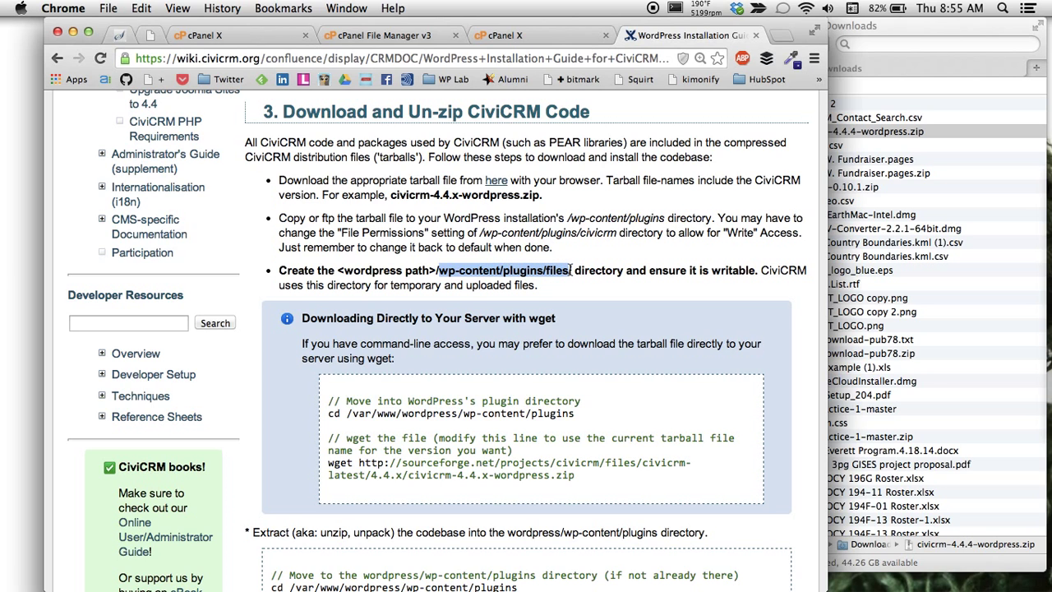
pyautogui.doubleClick(559, 273)
pyautogui.click(555, 292)
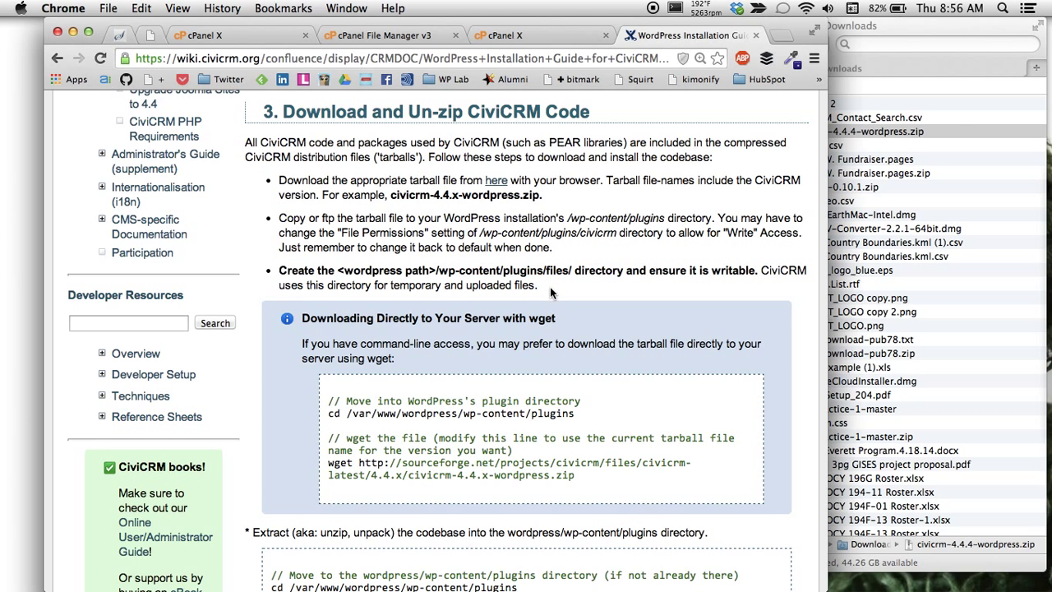
# Step: Close the finished file upload page and return to the plugins folder in File Manager
pyautogui.click(504, 37)
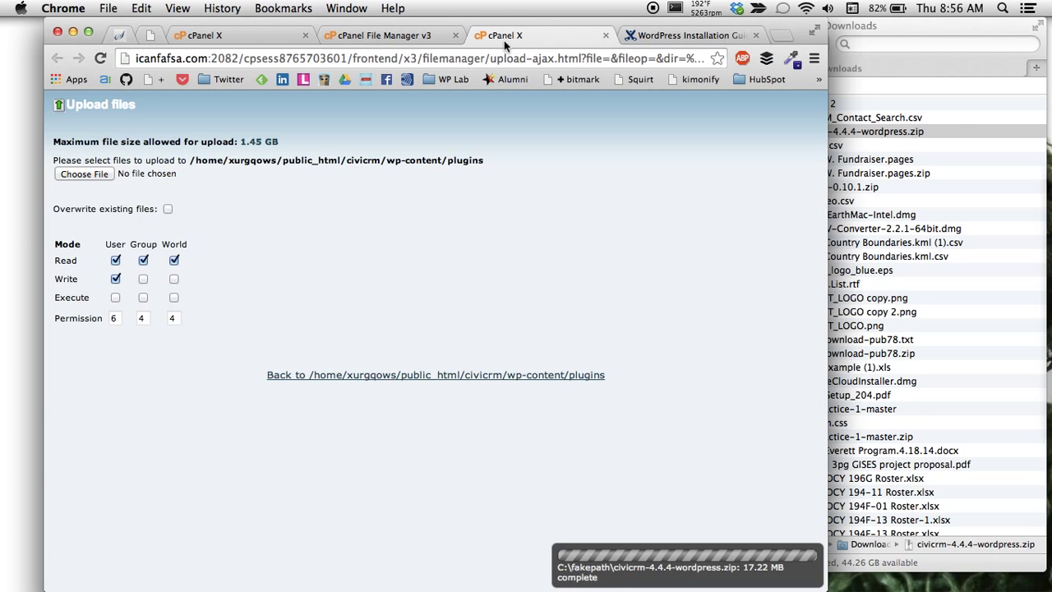
pyautogui.click(404, 34)
pyautogui.click(540, 33)
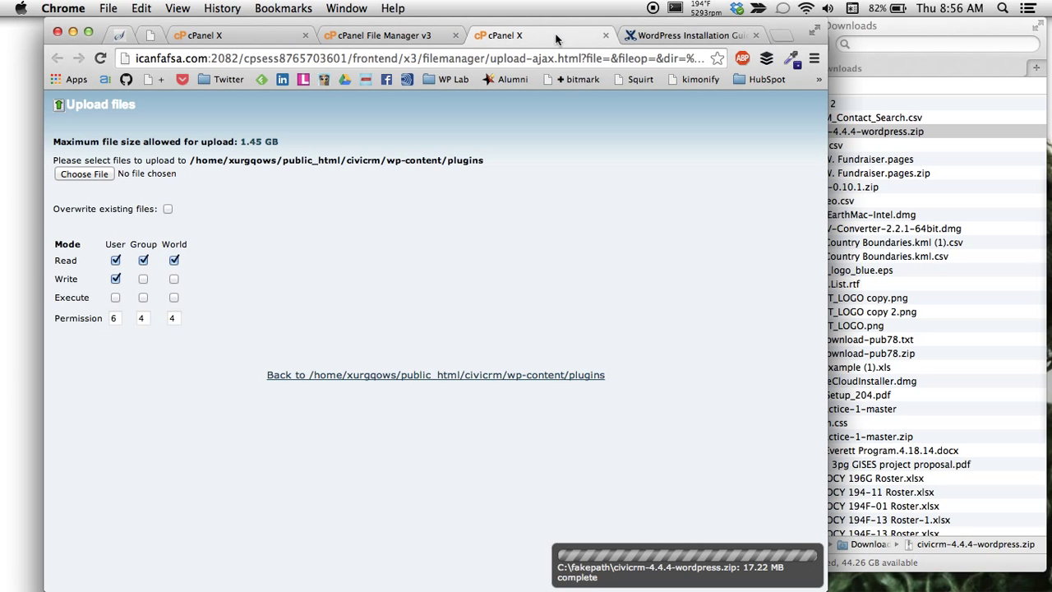
pyautogui.click(606, 35)
pyautogui.click(391, 37)
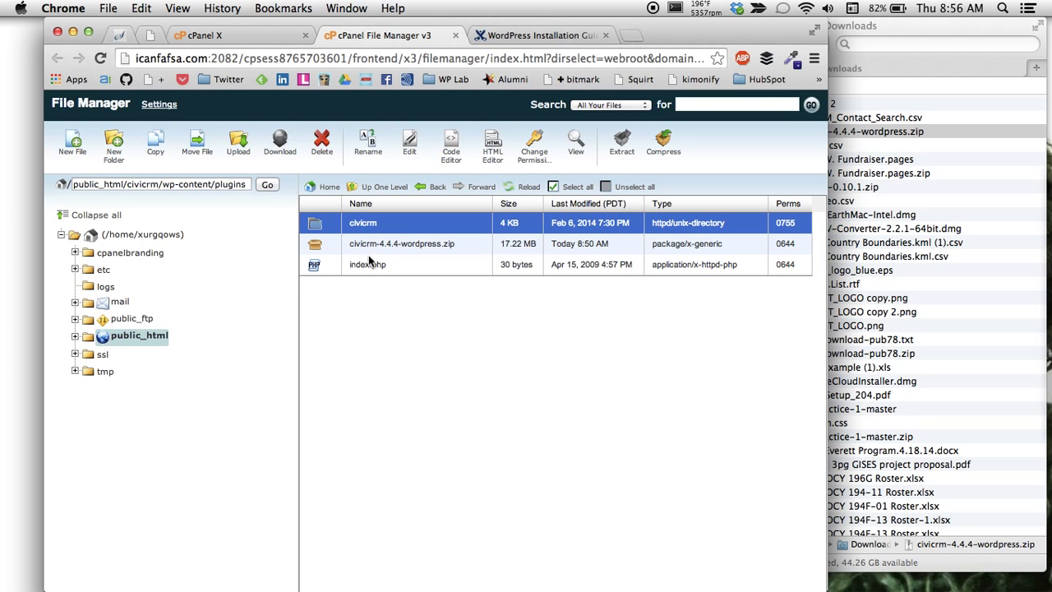
# Step: Create a new folder named files in /public_html/civicrm/wp-content/plugins
pyautogui.click(116, 141)
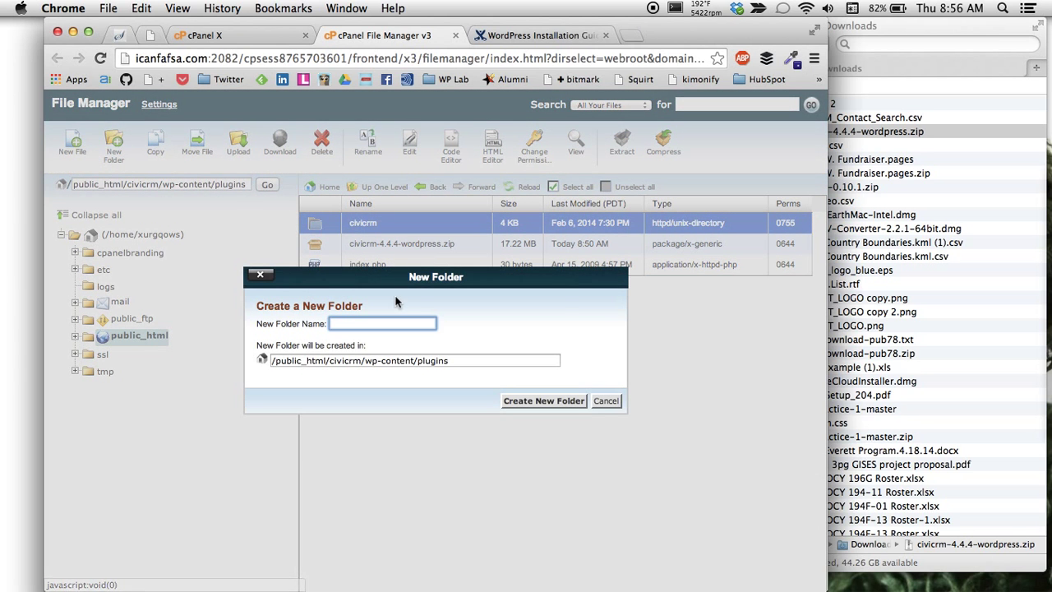
pyautogui.write('files')
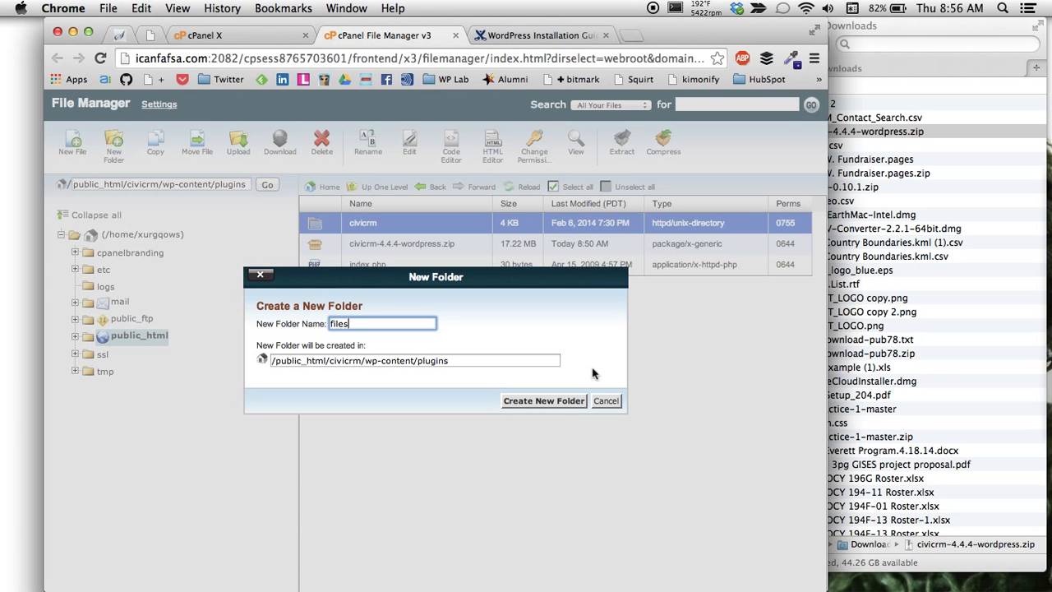
pyautogui.click(556, 404)
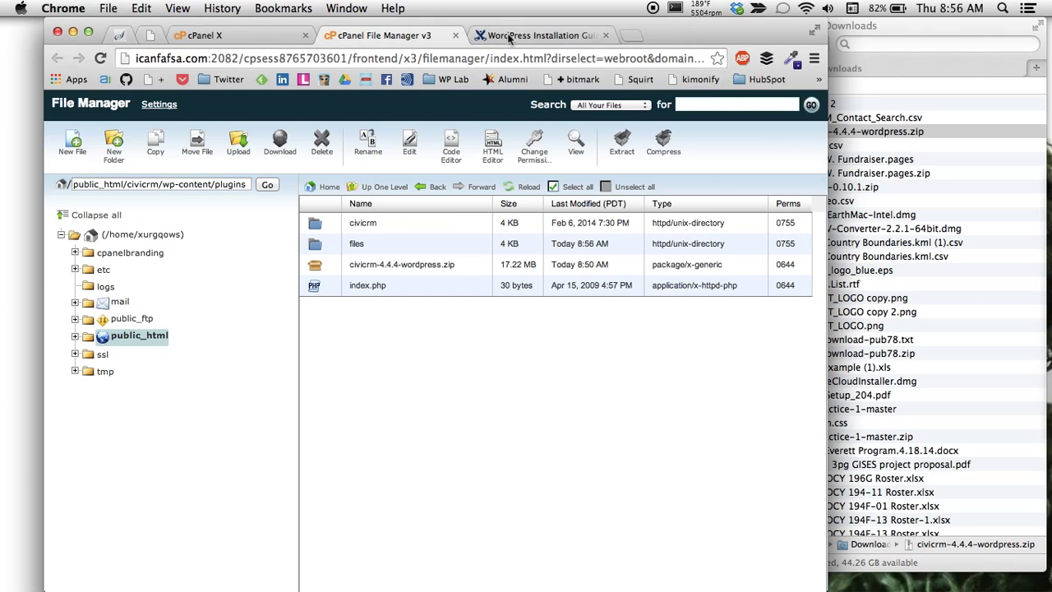
# Step: Read the installation guide from the localization section through to "Enable CiviCRM plugin and run installer"
pyautogui.click(539, 35)
pyautogui.scroll(-2, 650, 321)
pyautogui.scroll(-6, 649, 316)
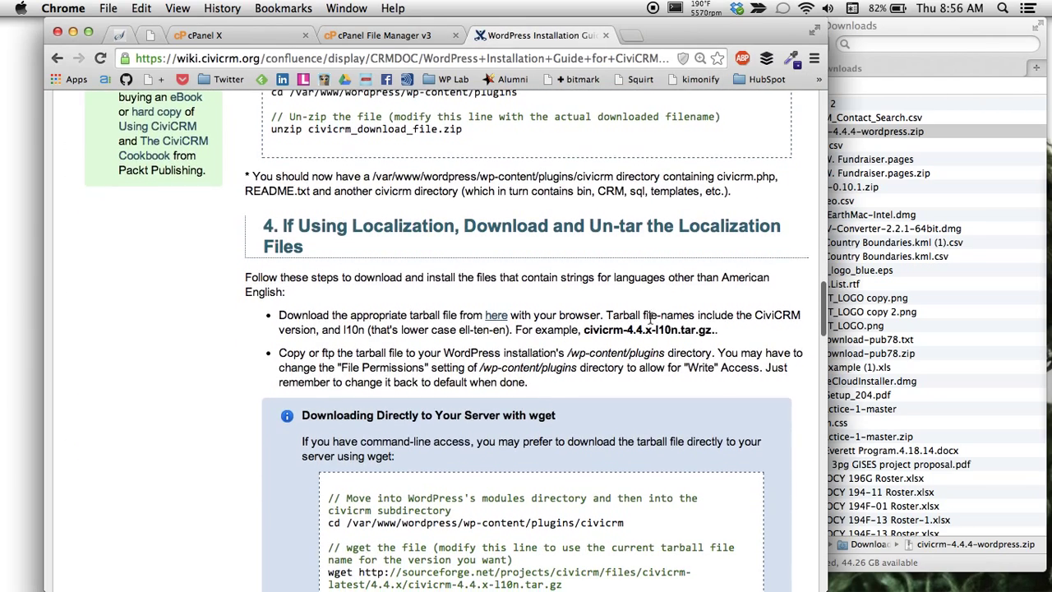
pyautogui.scroll(-2, 650, 320)
pyautogui.scroll(-6, 649, 320)
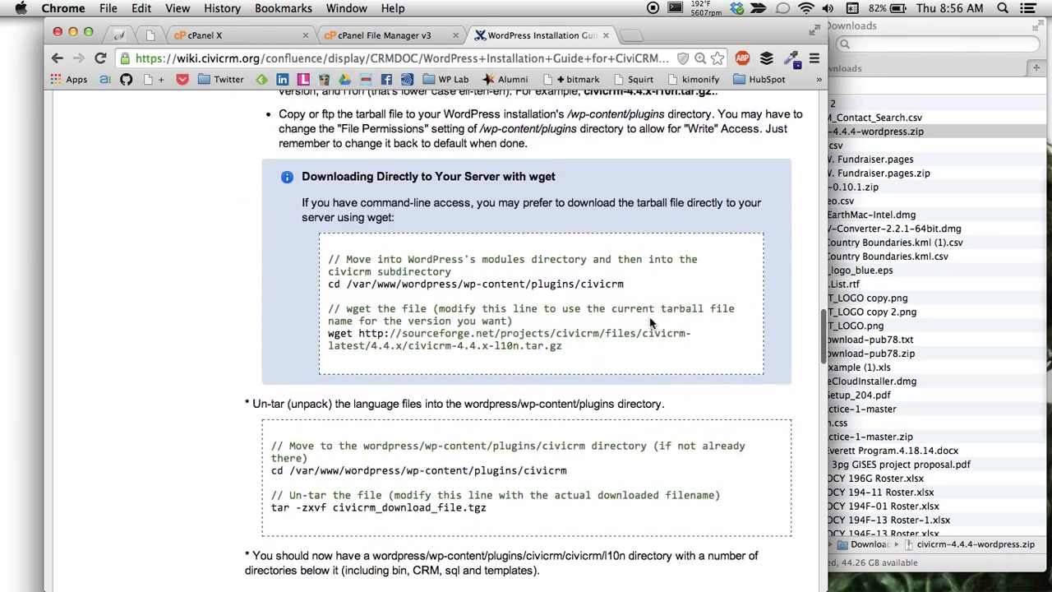
pyautogui.scroll(-2, 649, 317)
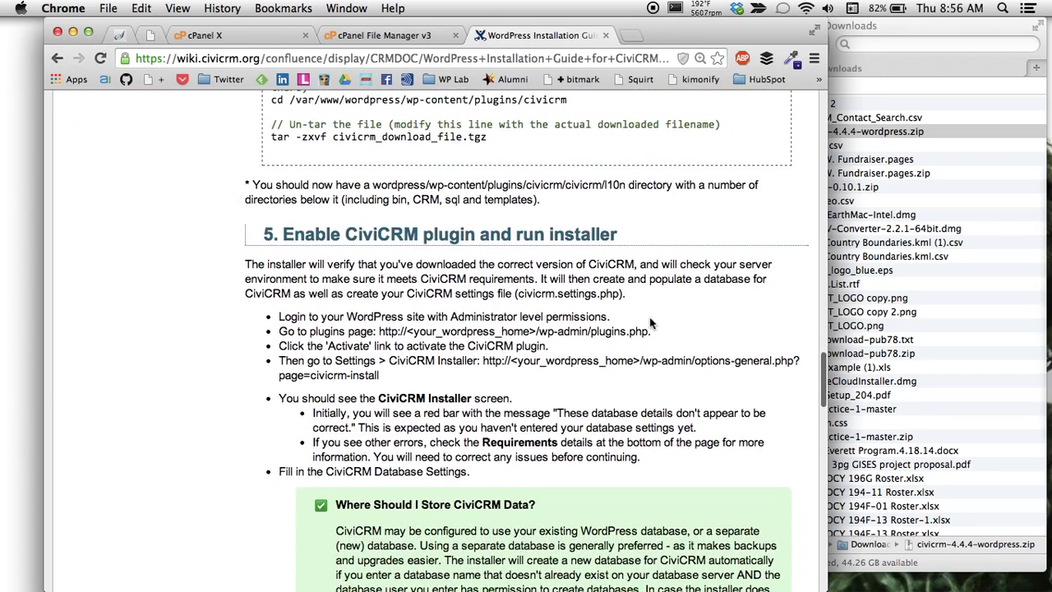
pyautogui.scroll(-1, 649, 317)
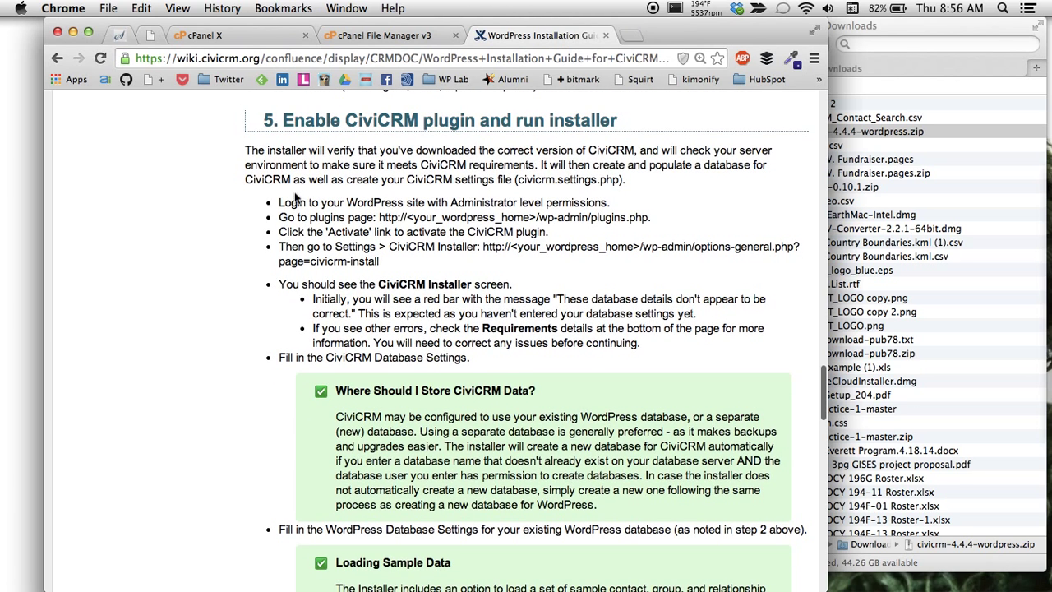
# Step: Open the installed plugins in the WordPress site's admin dashboard and activate the CiviCRM plugin
pyautogui.click(182, 34)
pyautogui.click(146, 34)
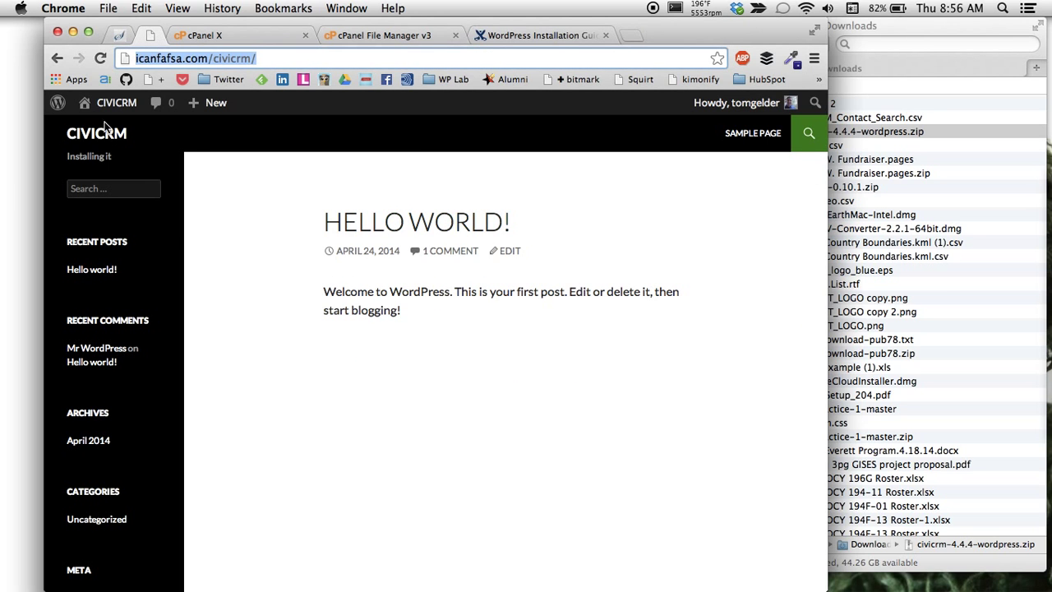
pyautogui.moveTo(107, 103)
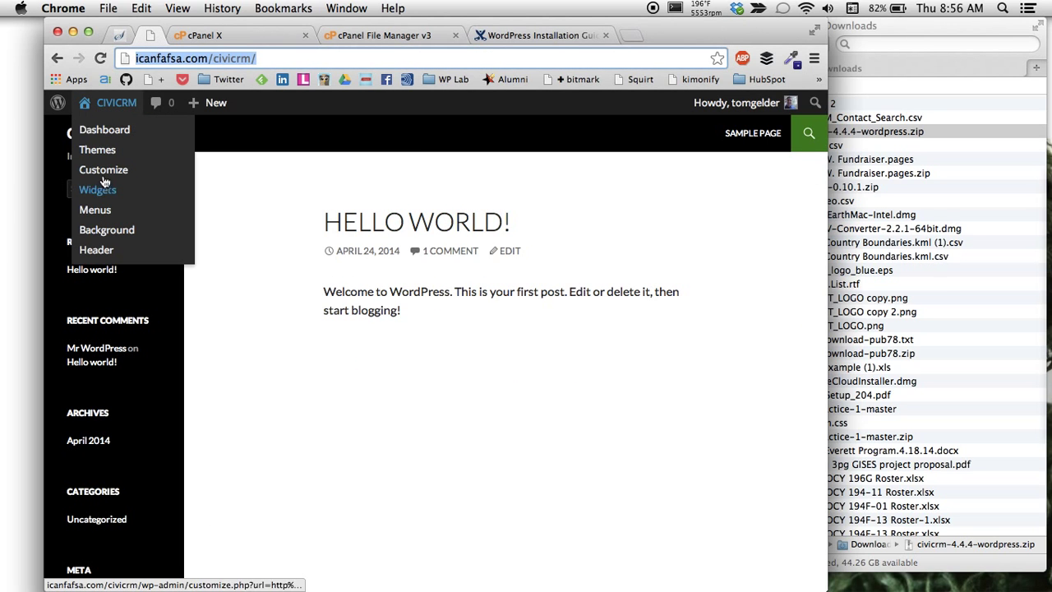
pyautogui.click(113, 133)
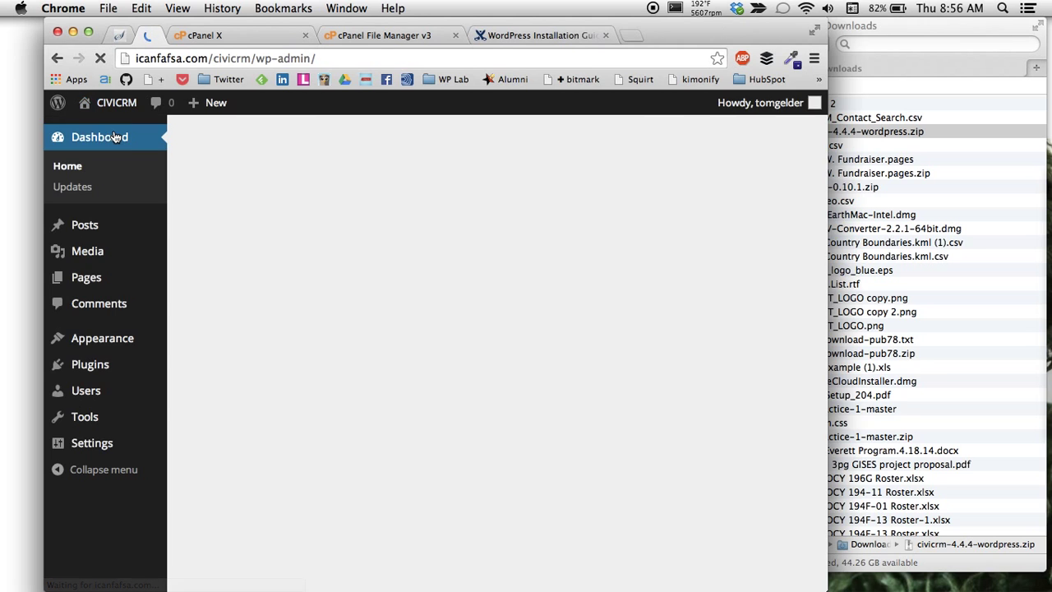
pyautogui.moveTo(102, 364)
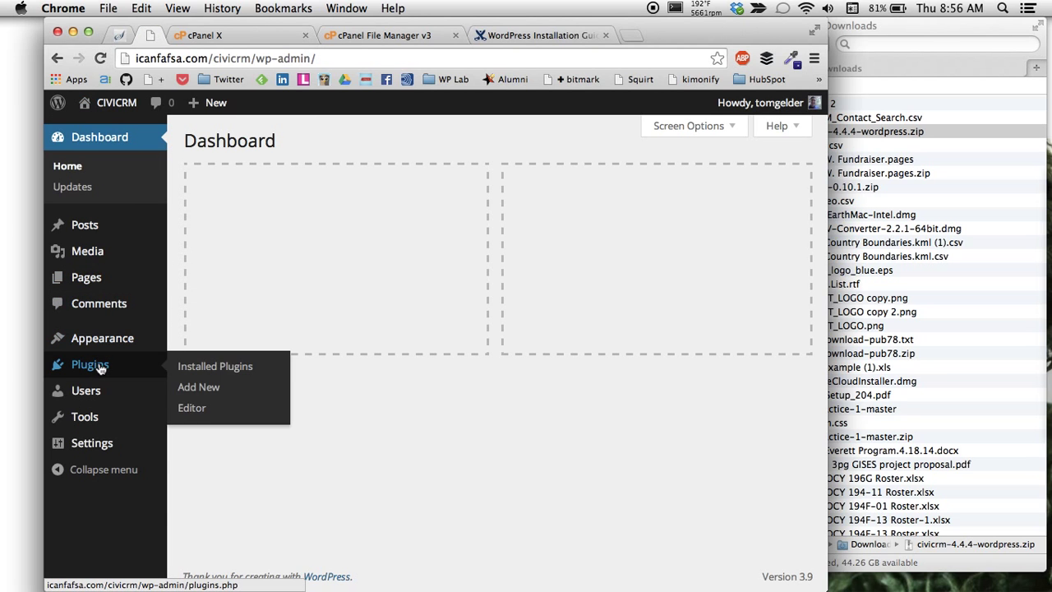
pyautogui.click(221, 369)
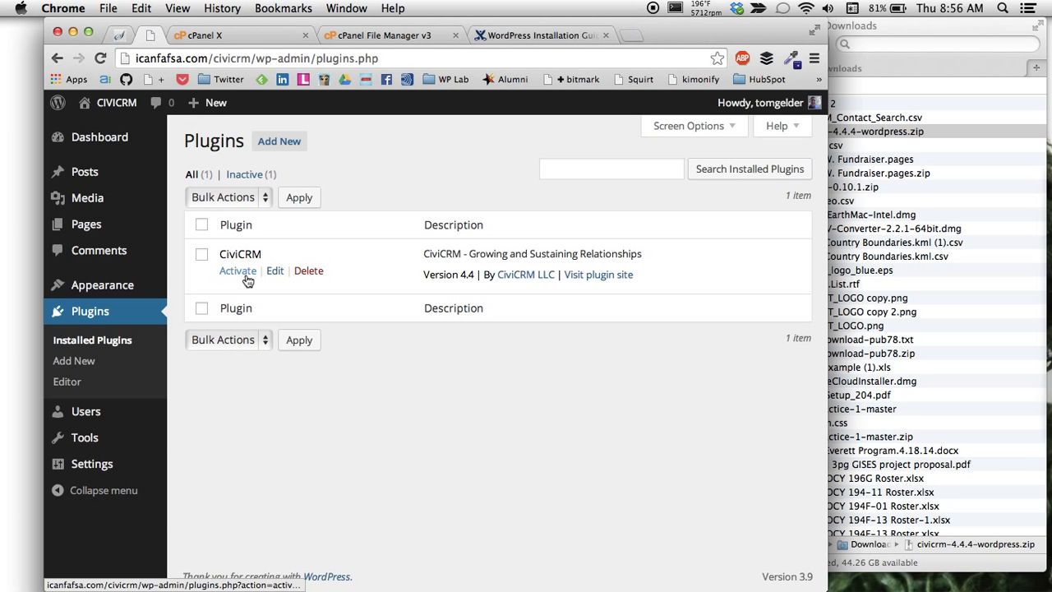
pyautogui.click(238, 271)
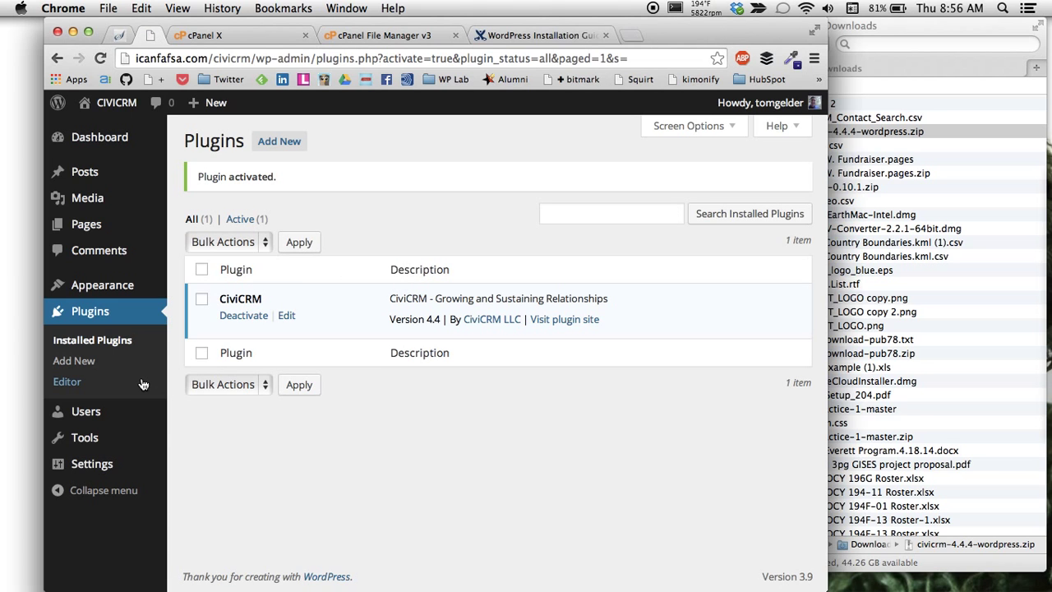
# Step: Open the CiviCRM Installer in the WordPress settings and read the notice about the database settings
pyautogui.moveTo(108, 473)
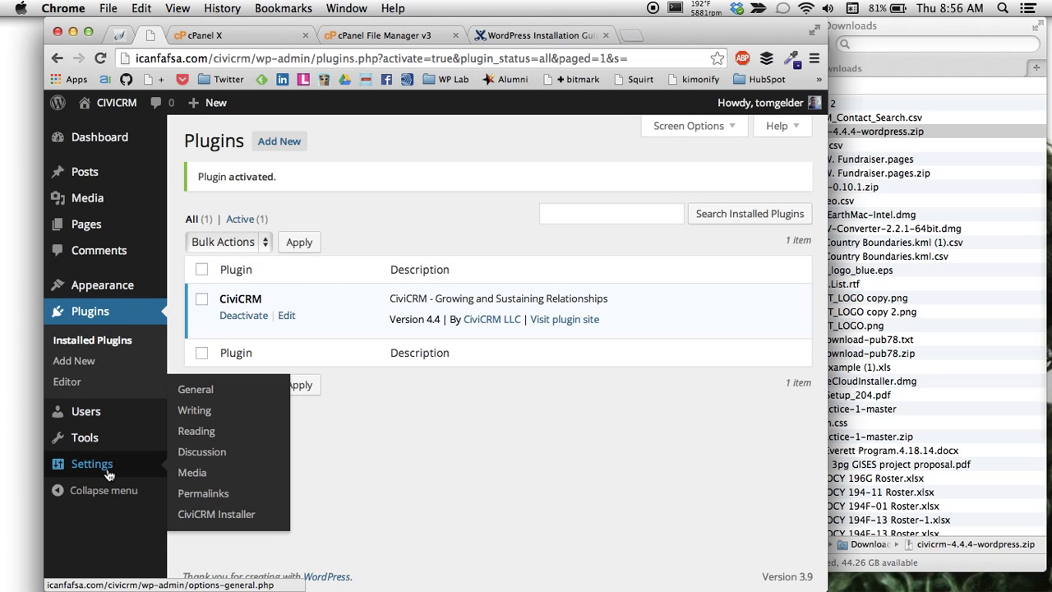
pyautogui.click(236, 515)
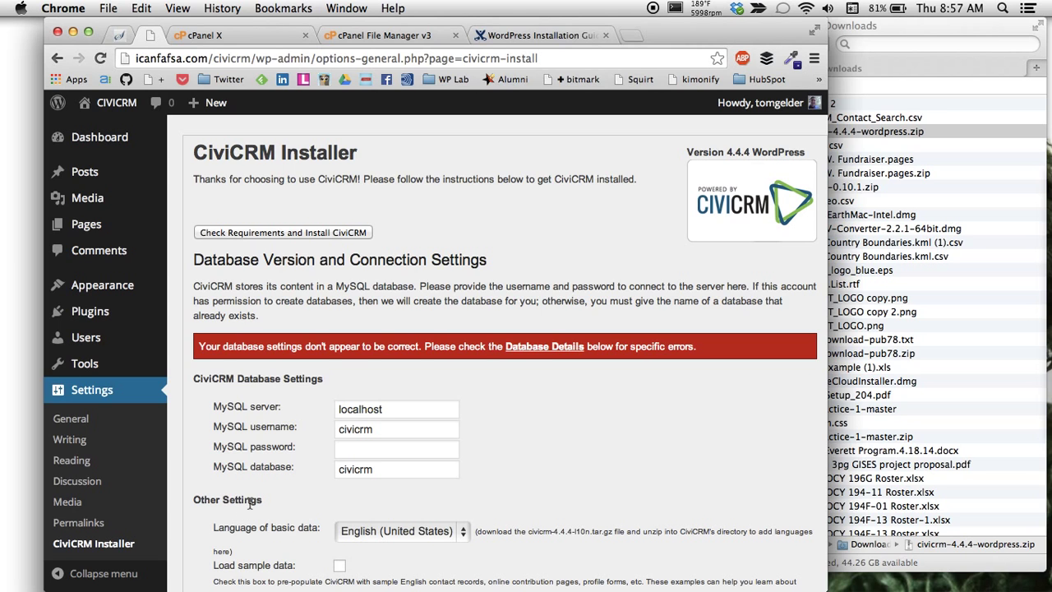
pyautogui.moveTo(199, 346); pyautogui.dragTo(717, 346)
pyautogui.click(718, 347)
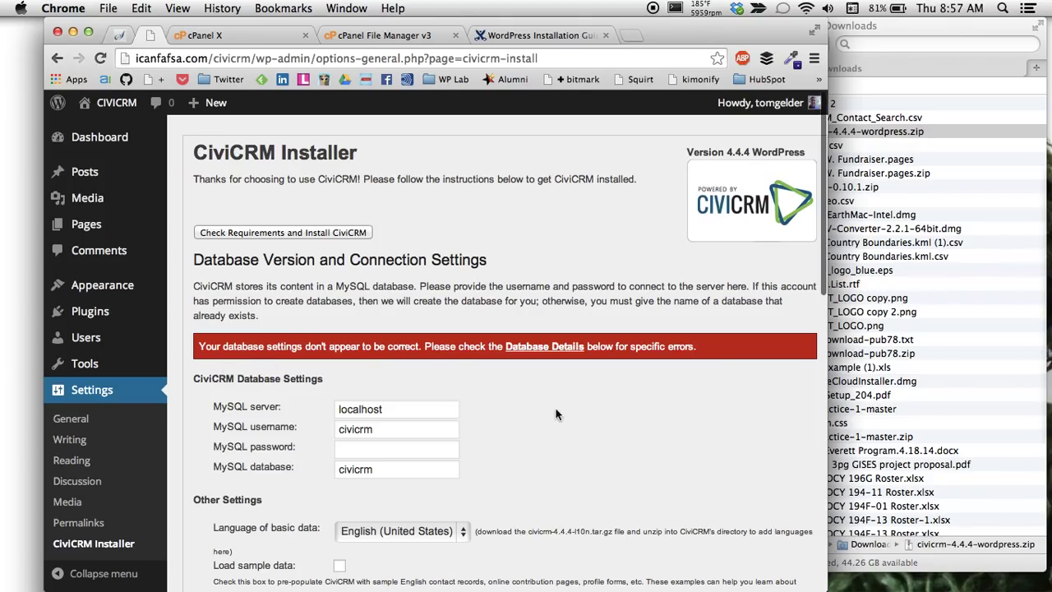
# Step: Look through the MySQL server, username, password and database fields in the CiviCRM Database Settings
pyautogui.scroll(-1, 555, 414)
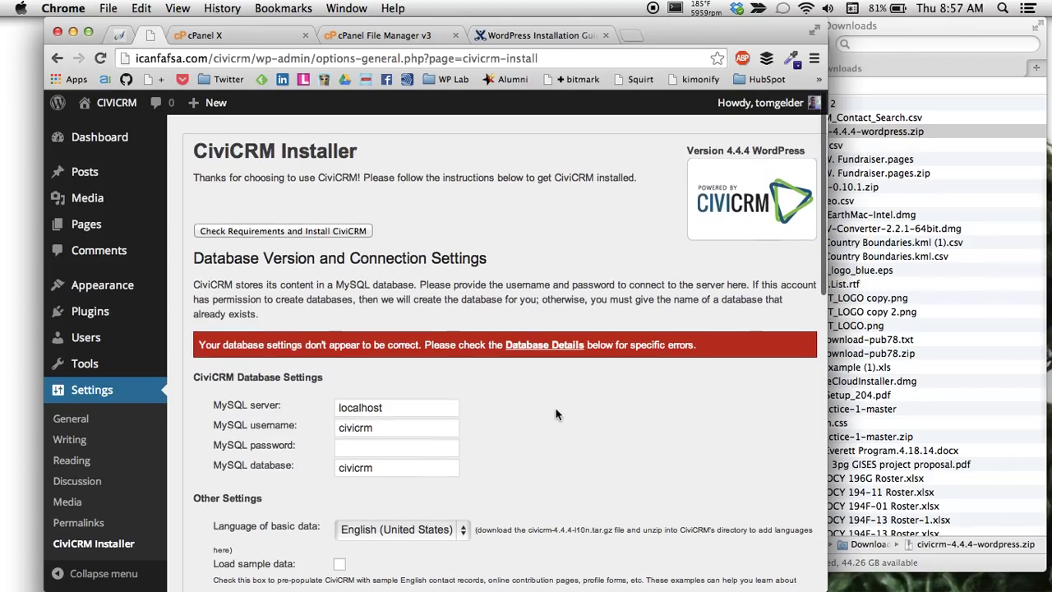
pyautogui.scroll(-3, 556, 414)
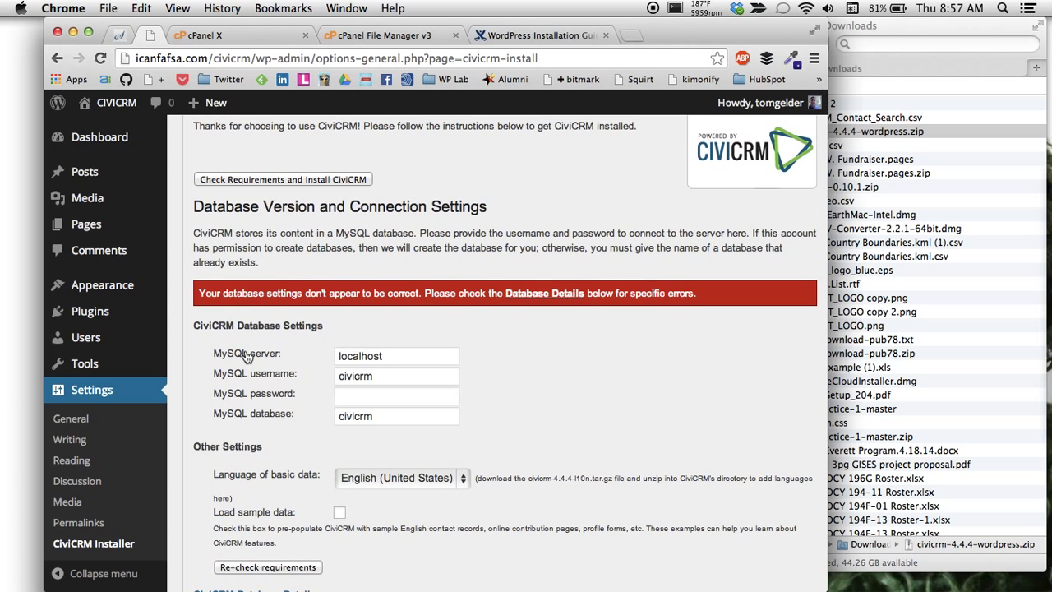
pyautogui.moveTo(337, 356); pyautogui.dragTo(400, 355)
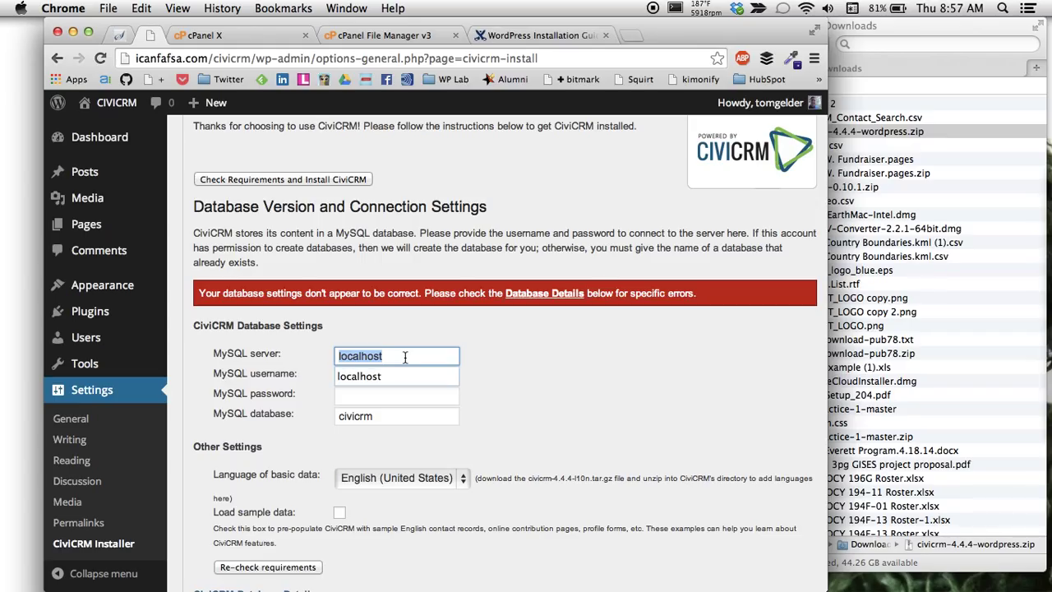
pyautogui.press('Tab')
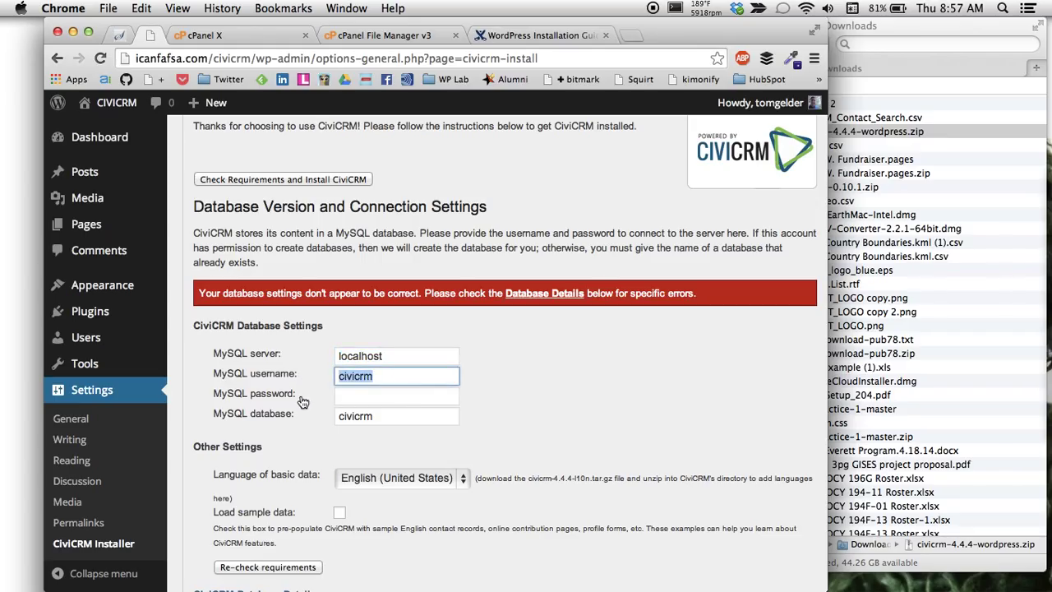
pyautogui.press('Tab')
pyautogui.press('Tab')
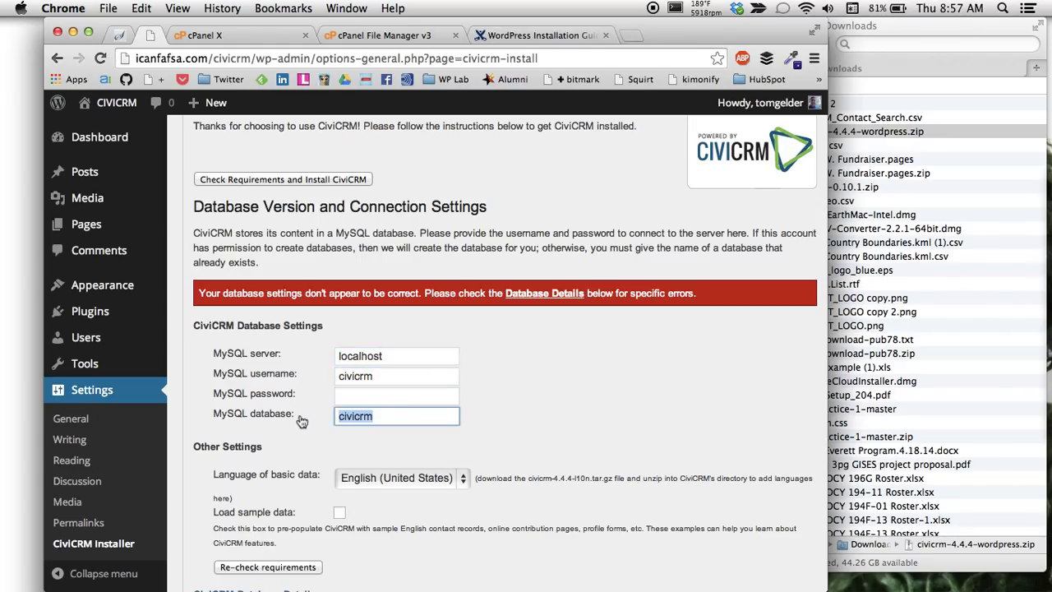
pyautogui.click(475, 406)
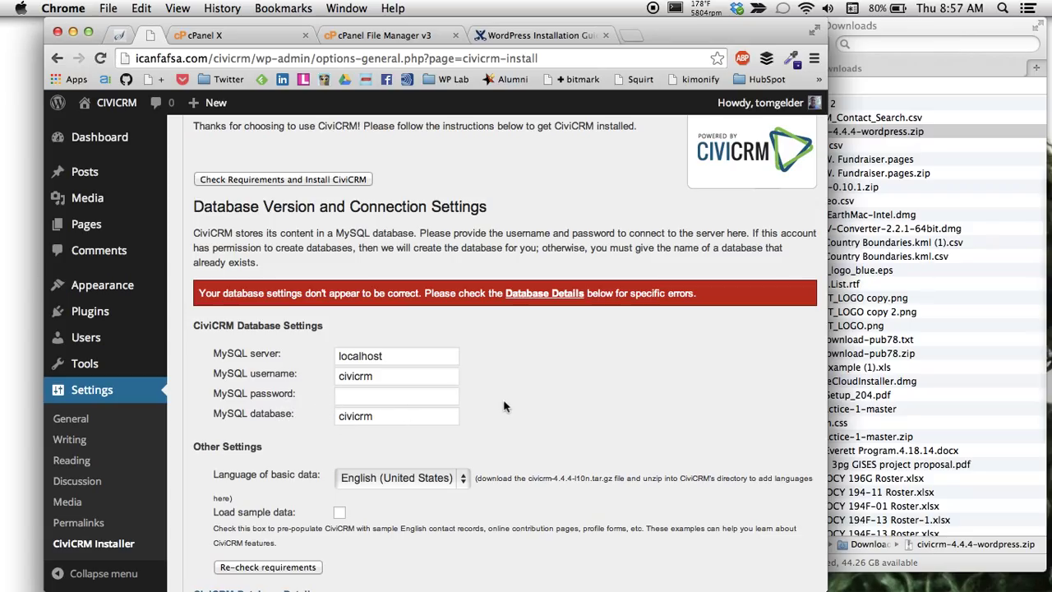
# Step: Open the Softaculous installation details of the WordPress site icanfafsa.com/civicrm from the hosting control panel
pyautogui.click(118, 38)
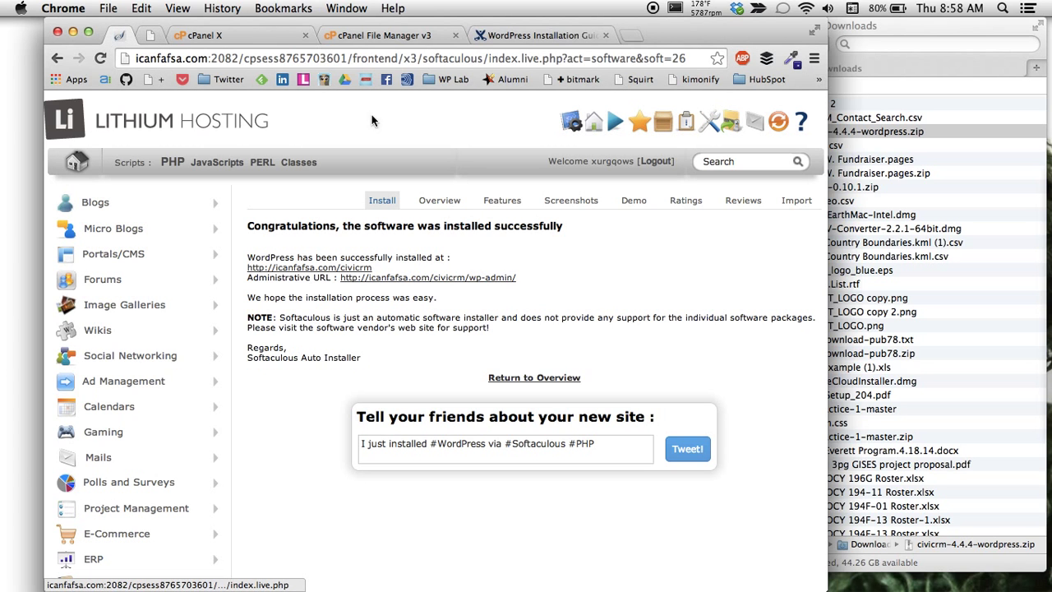
pyautogui.click(565, 127)
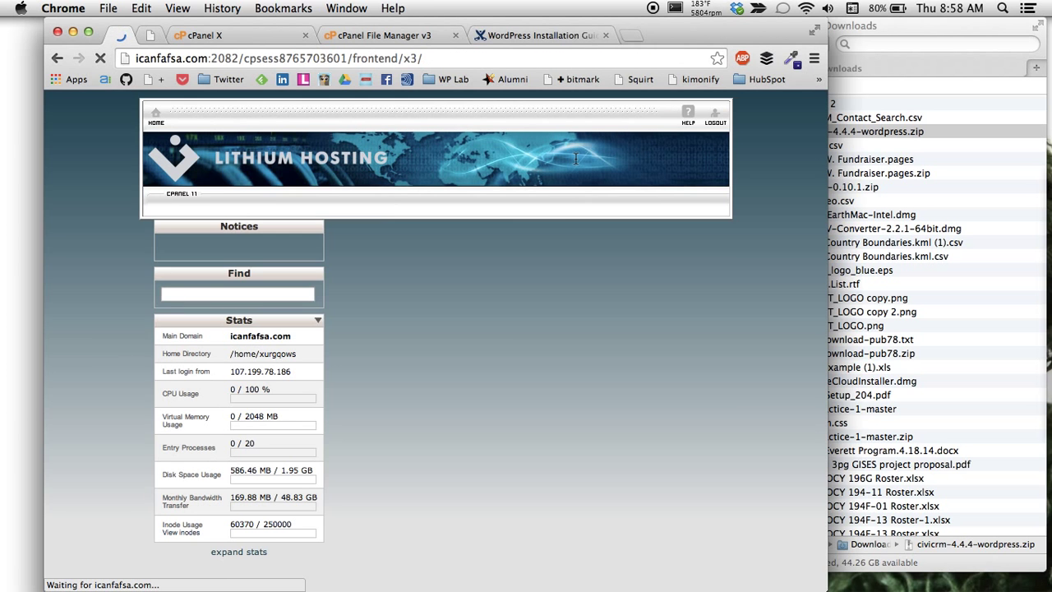
pyautogui.scroll(-15, 544, 469)
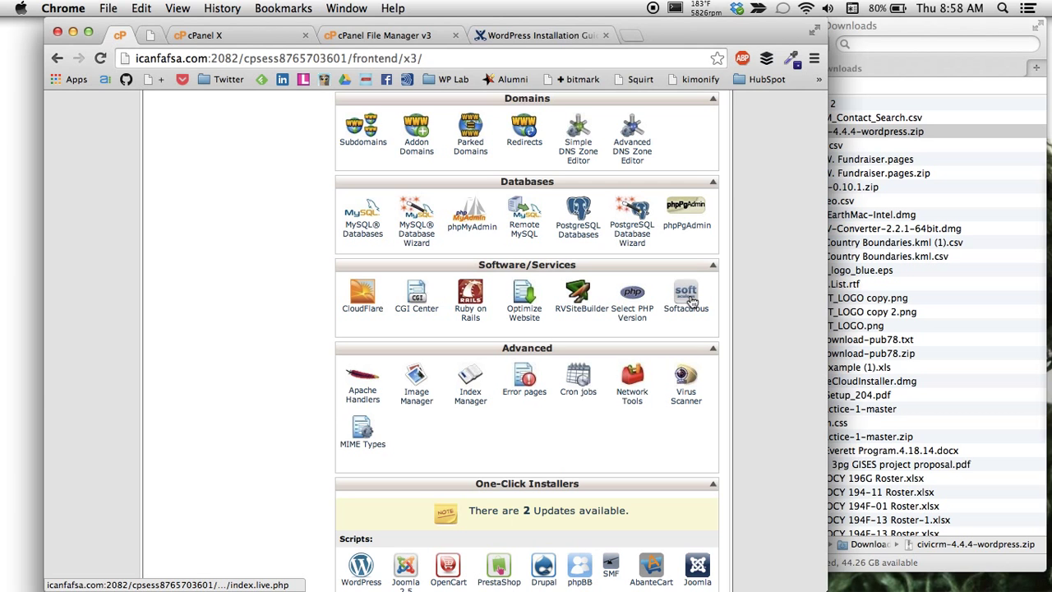
pyautogui.click(693, 303)
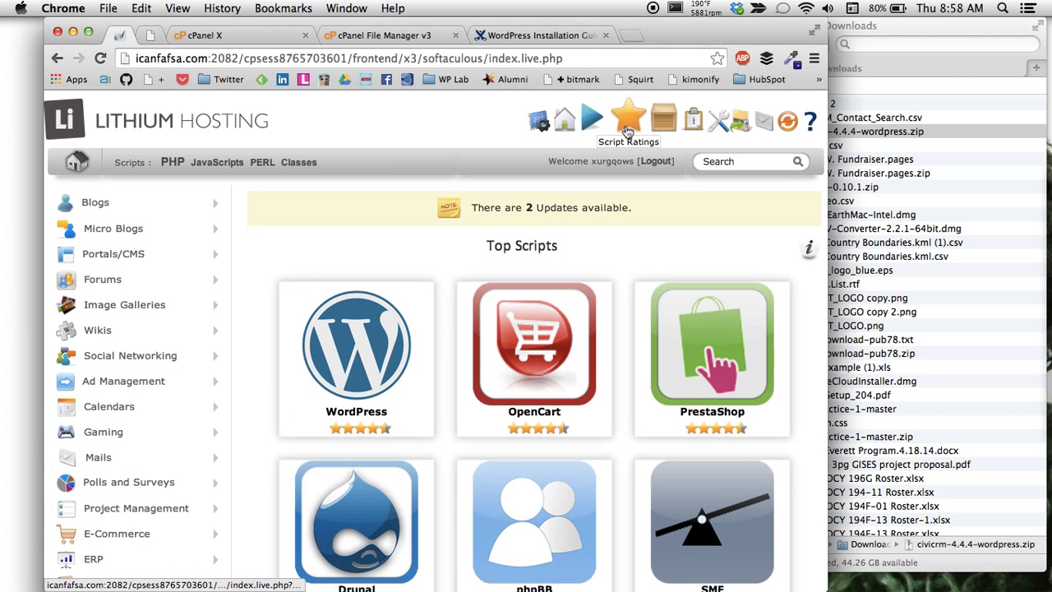
pyautogui.click(654, 122)
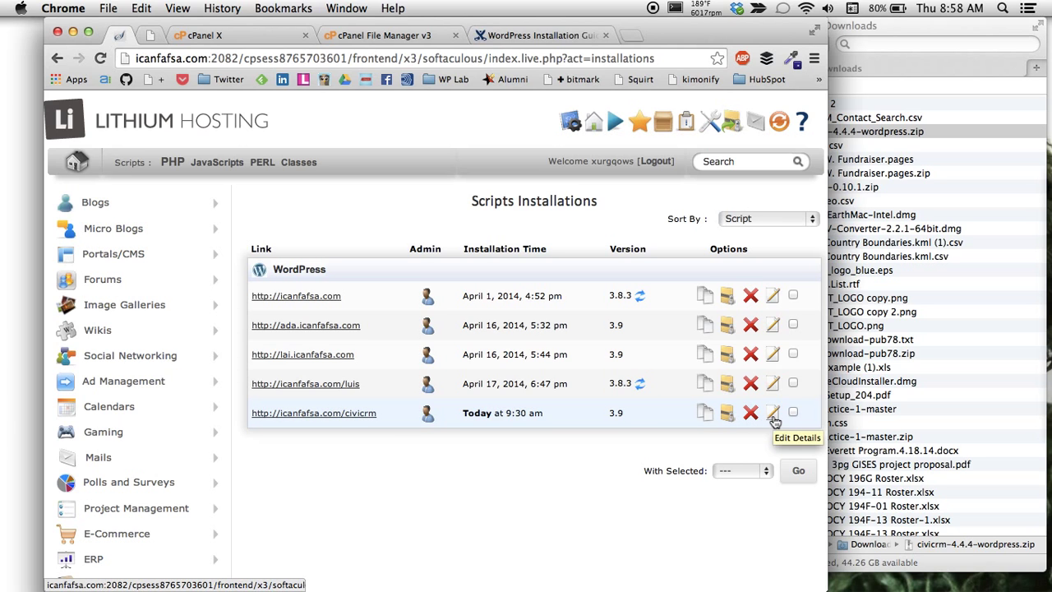
pyautogui.click(773, 415)
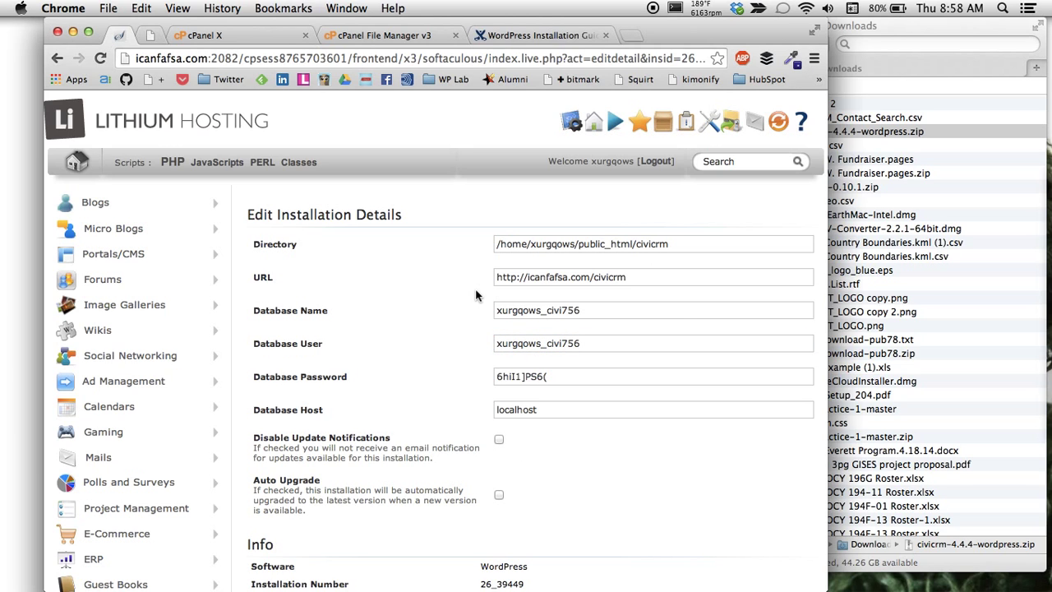
# Step: Examine the database name, database user and database password fields in the WordPress installation details
pyautogui.click(528, 337)
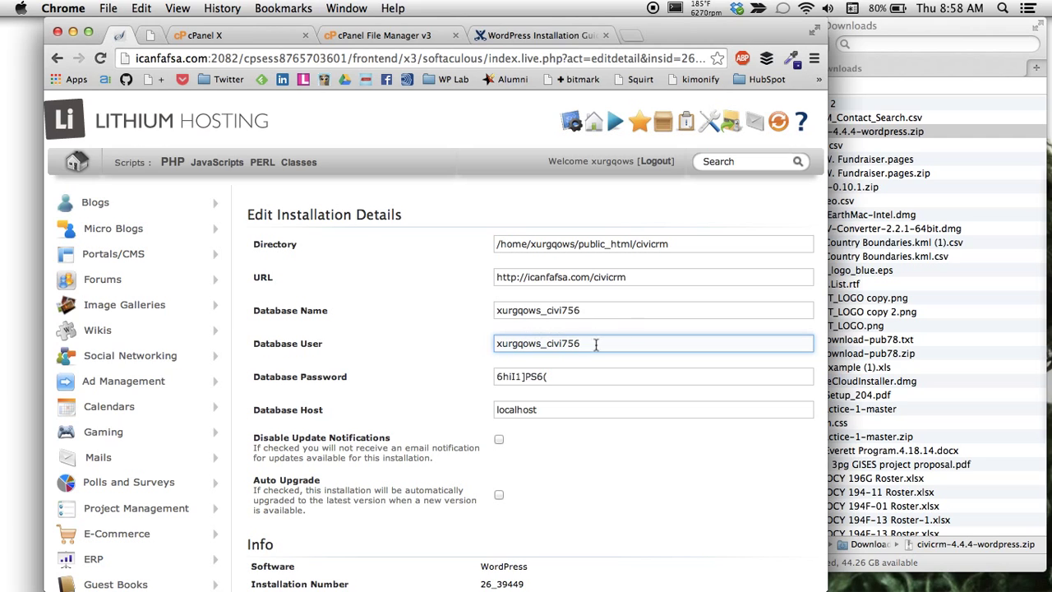
pyautogui.click(561, 378)
pyautogui.tripleClick(562, 379)
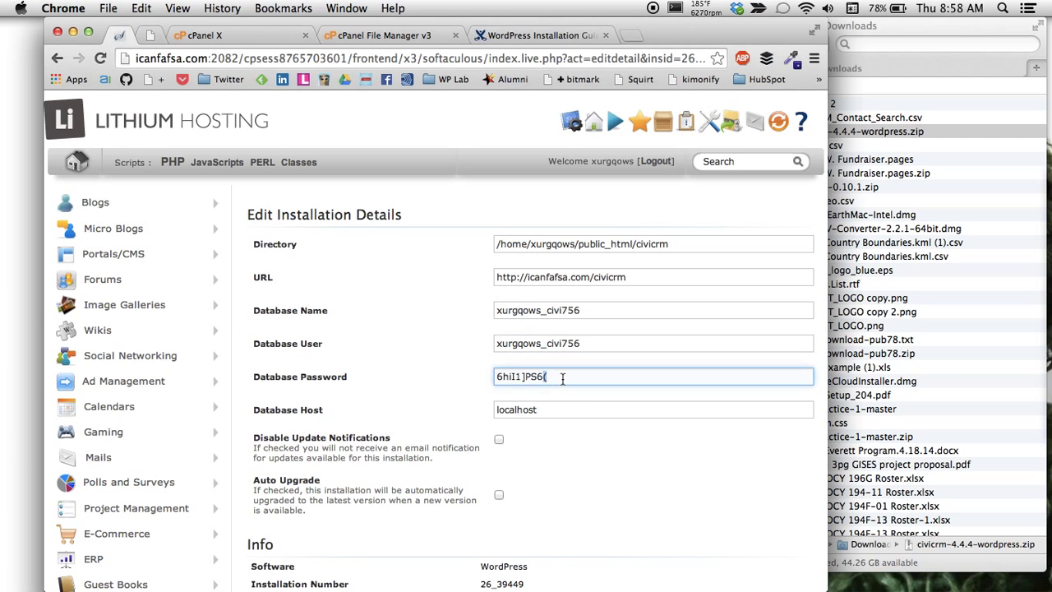
pyautogui.click(563, 377)
pyautogui.click(597, 344)
pyautogui.tripleClick(598, 344)
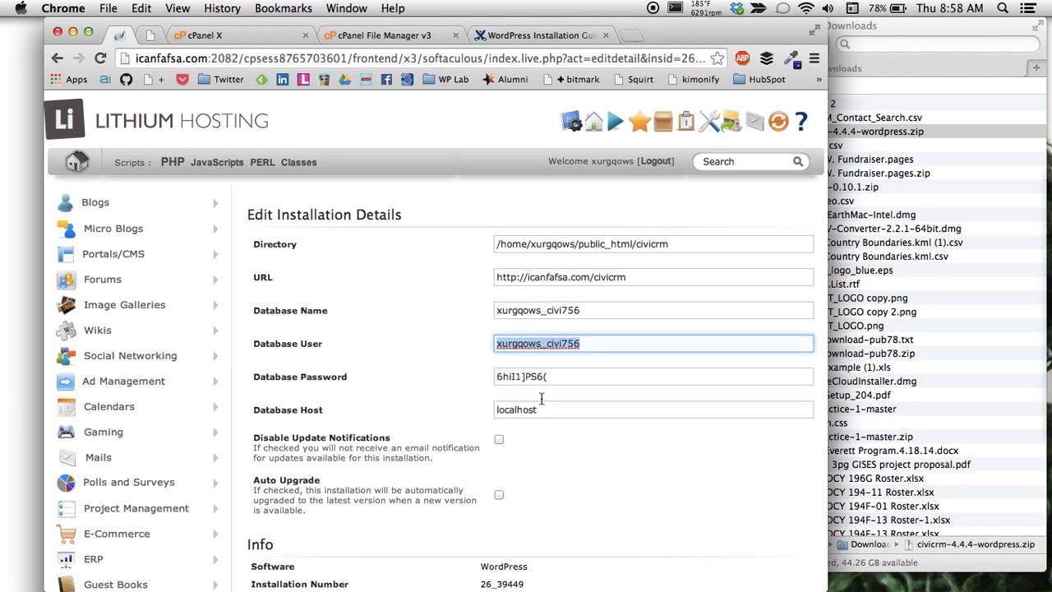
pyautogui.click(558, 378)
pyautogui.tripleClick(558, 377)
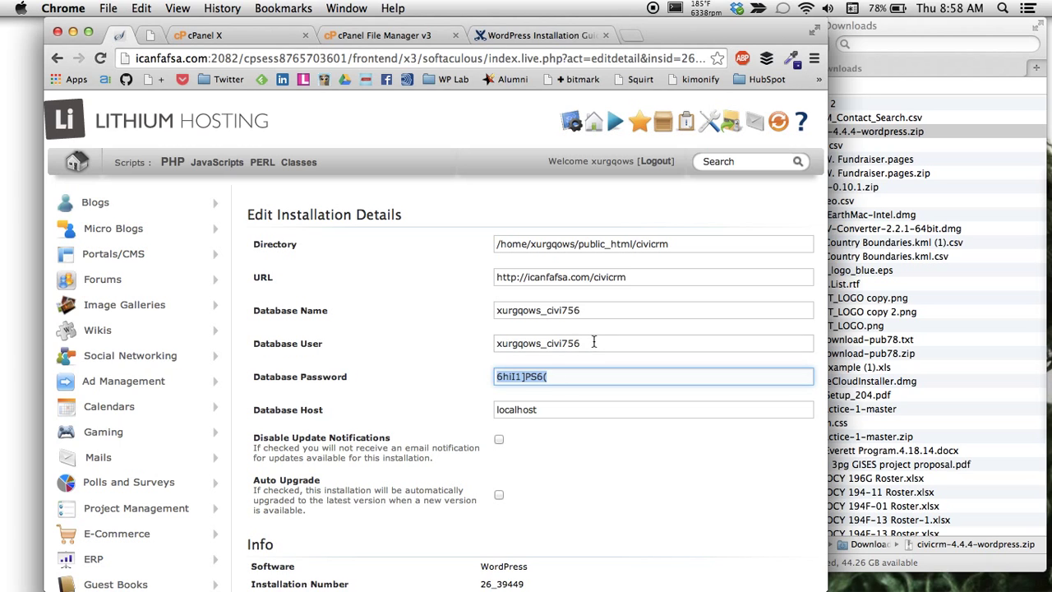
pyautogui.click(594, 309)
pyautogui.tripleClick(594, 310)
pyautogui.click(585, 334)
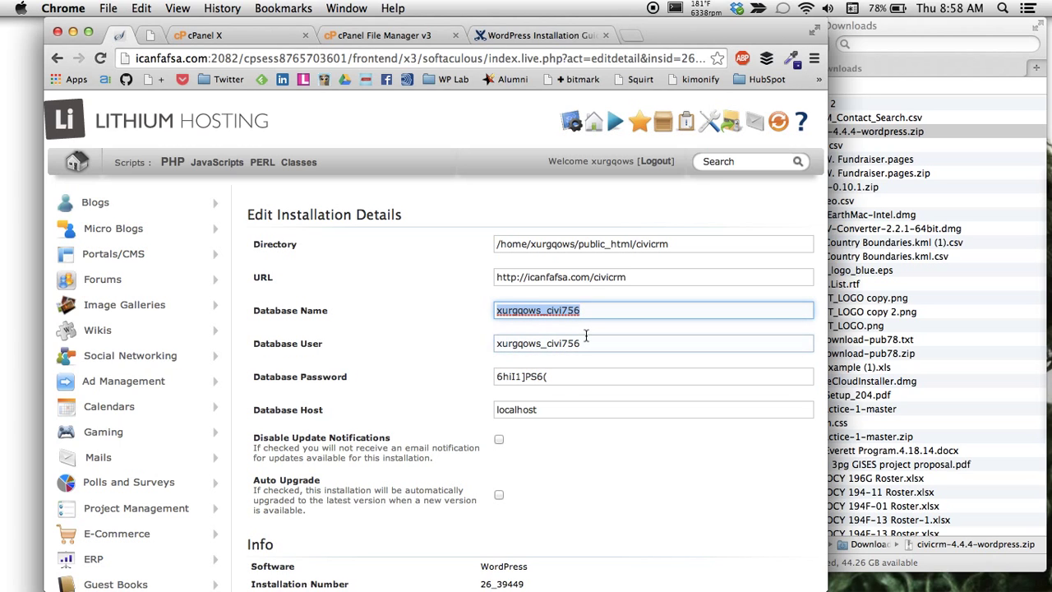
# Step: Copy the database user from the installation details and set the CiviCRM Installer's MySQL username to xurgqows_civi756
pyautogui.tripleClick(586, 344)
pyautogui.press('super+c')
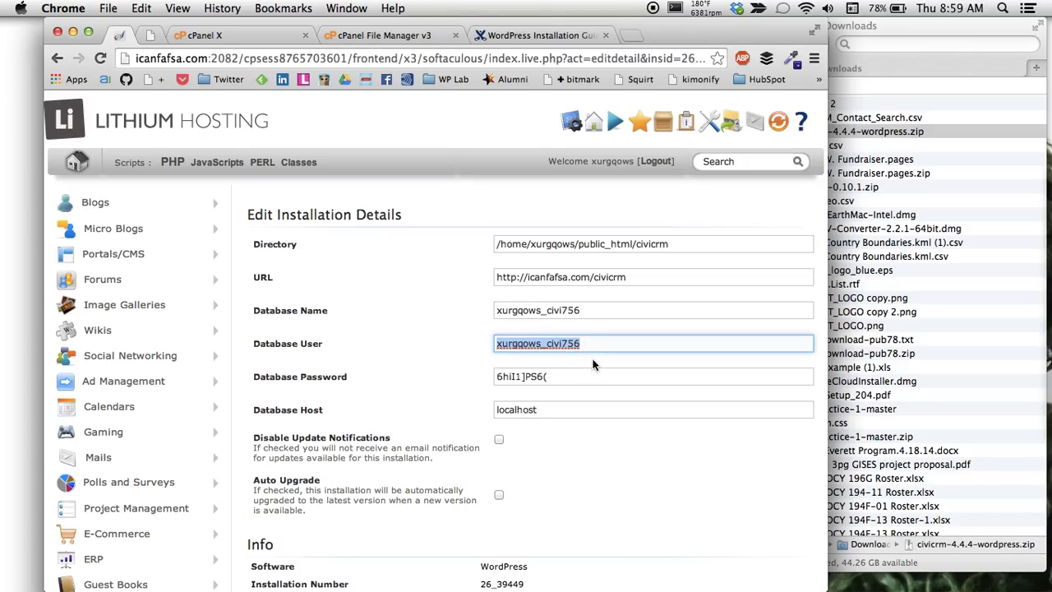
pyautogui.click(215, 38)
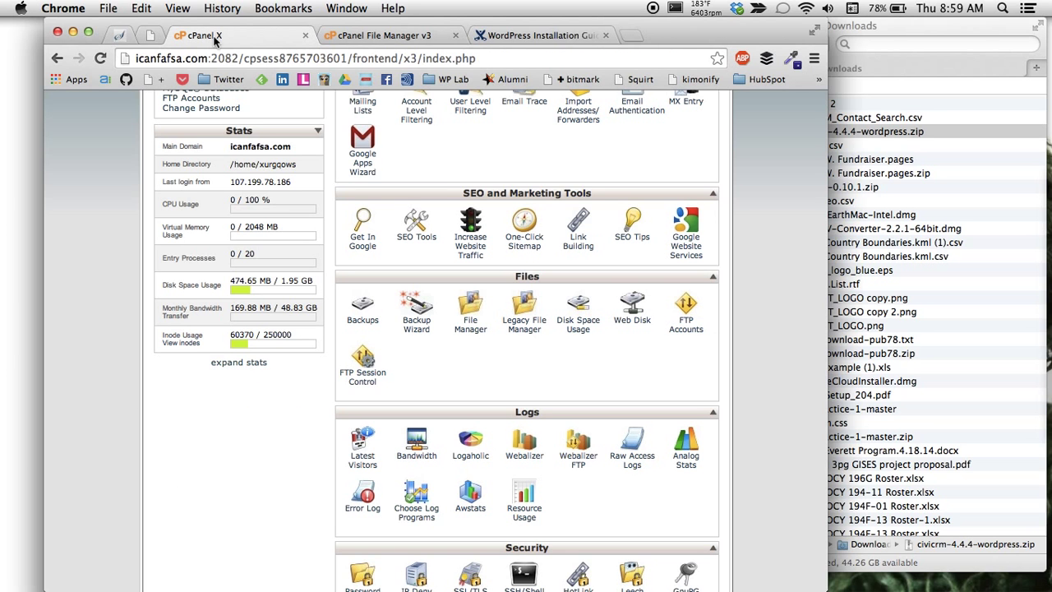
pyautogui.click(149, 37)
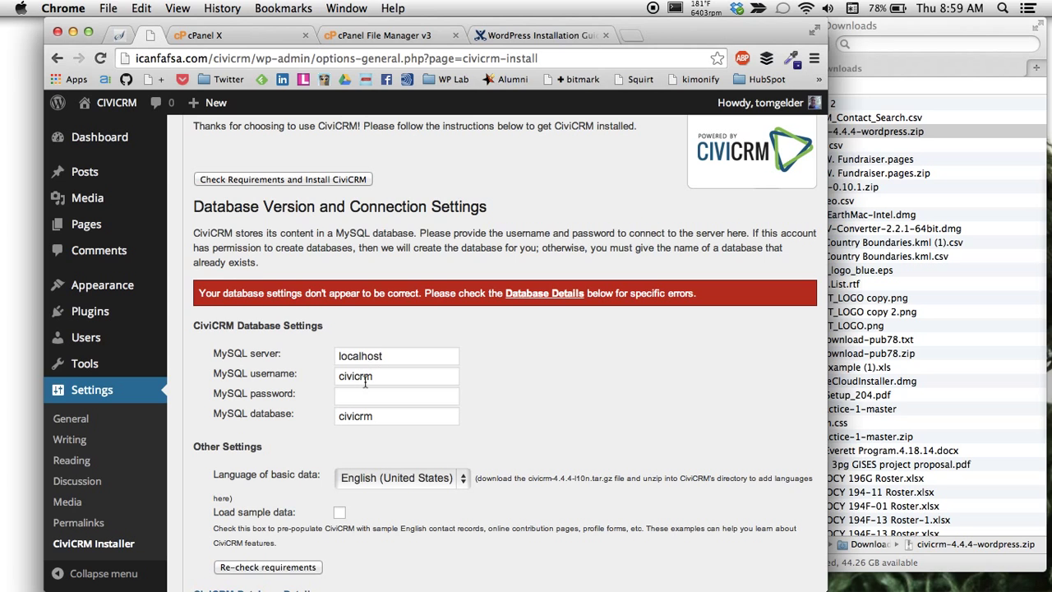
pyautogui.click(119, 35)
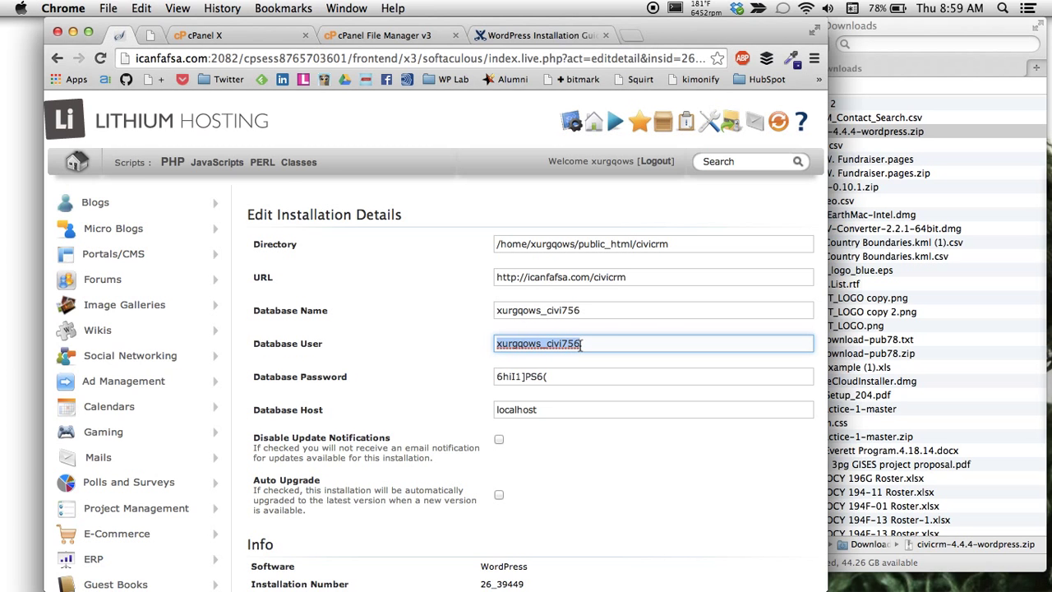
pyautogui.click(119, 35)
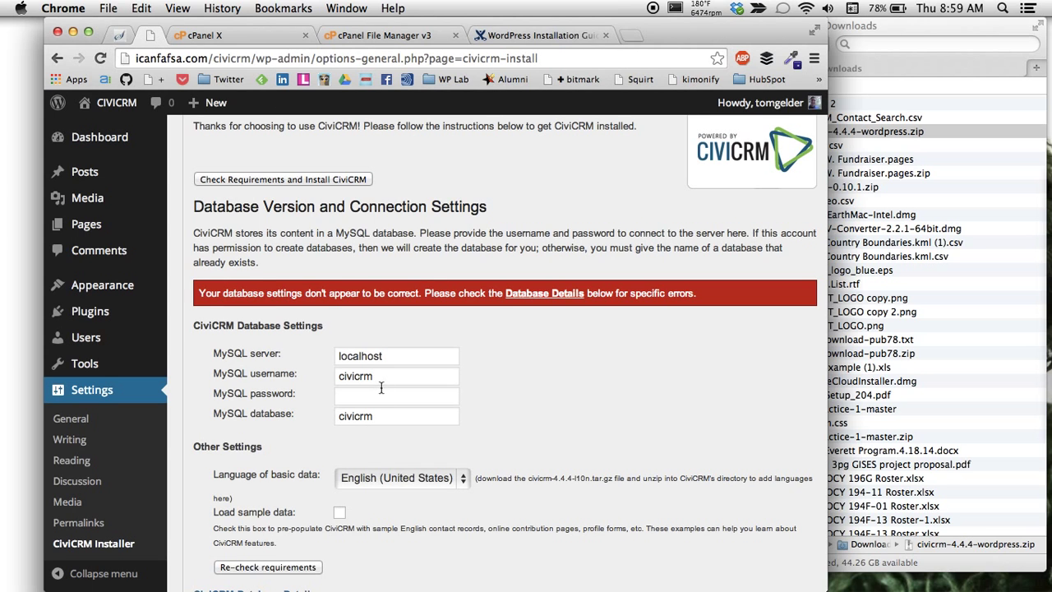
pyautogui.click(382, 376)
pyautogui.doubleClick(382, 376)
pyautogui.press('super+v')
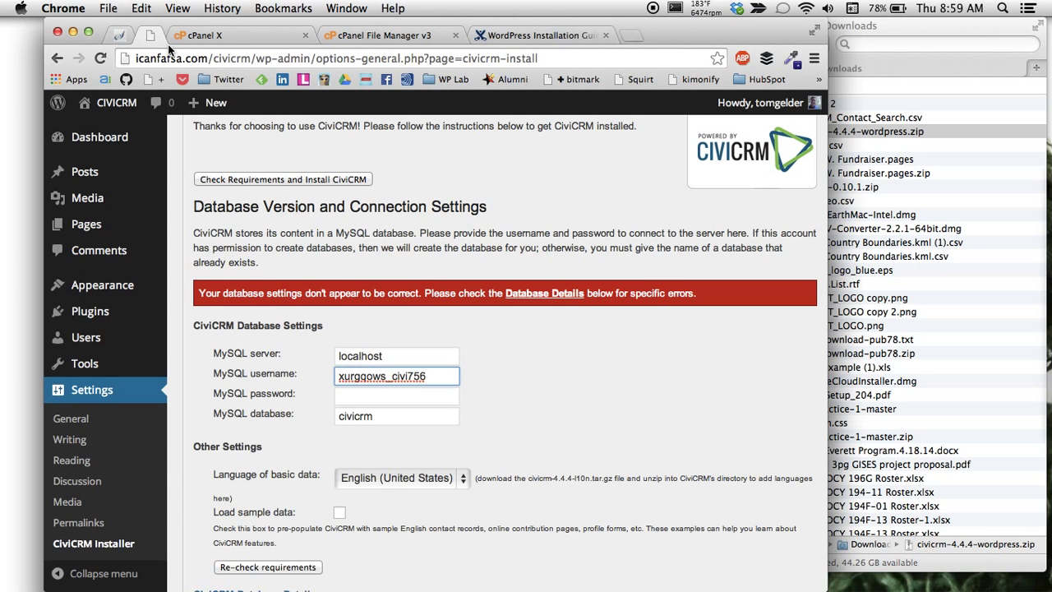
# Step: Copy the database password from the installation details into the MySQL password field of the CiviCRM Installer
pyautogui.click(120, 37)
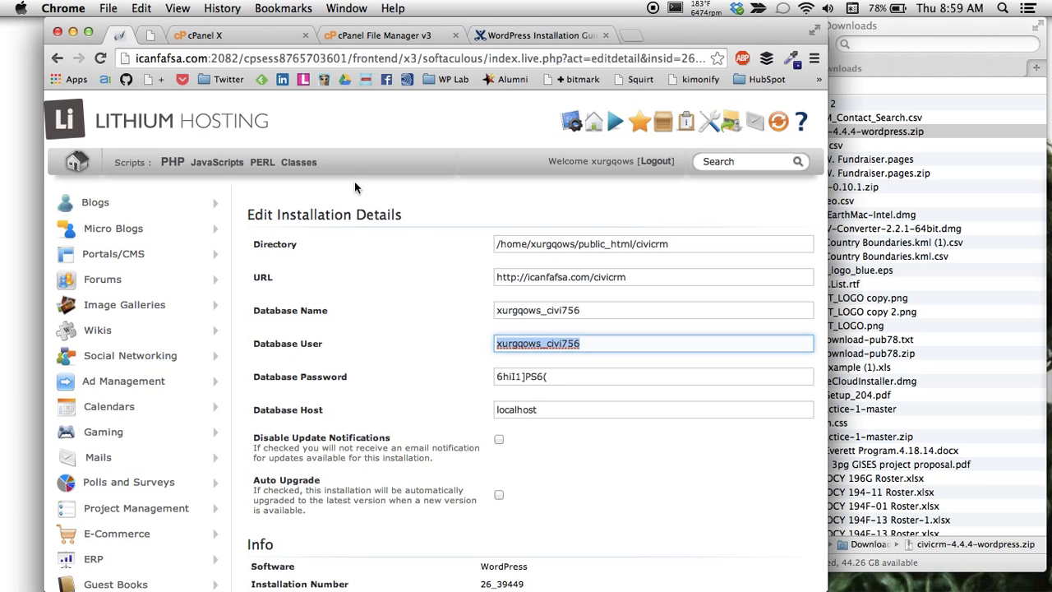
pyautogui.hotkey('ctrl', 'Tab')
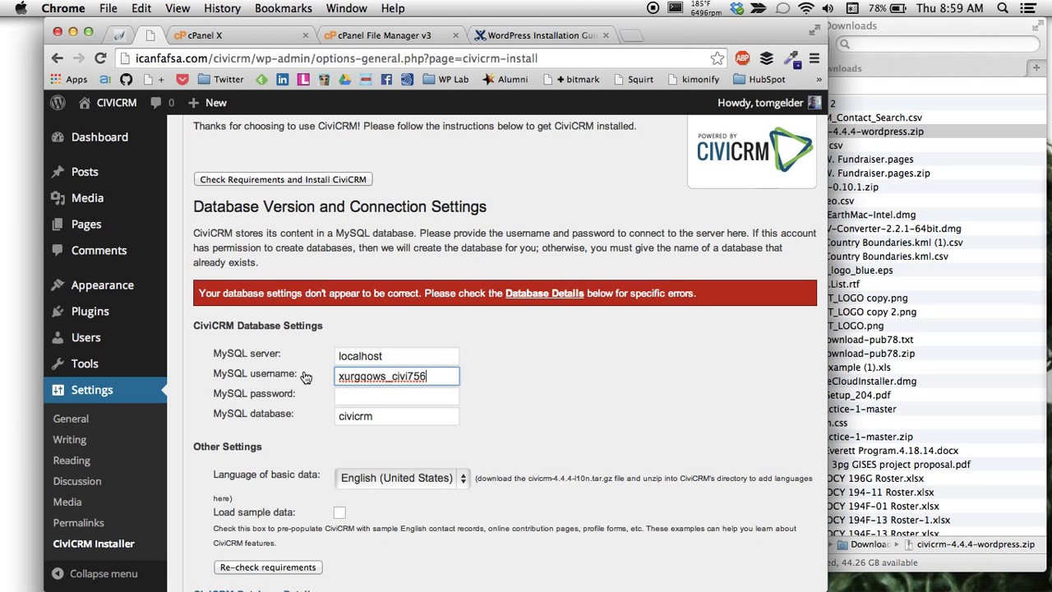
pyautogui.hotkey('ctrl', 'shift', 'Tab')
pyautogui.moveTo(595, 378); pyautogui.dragTo(472, 377)
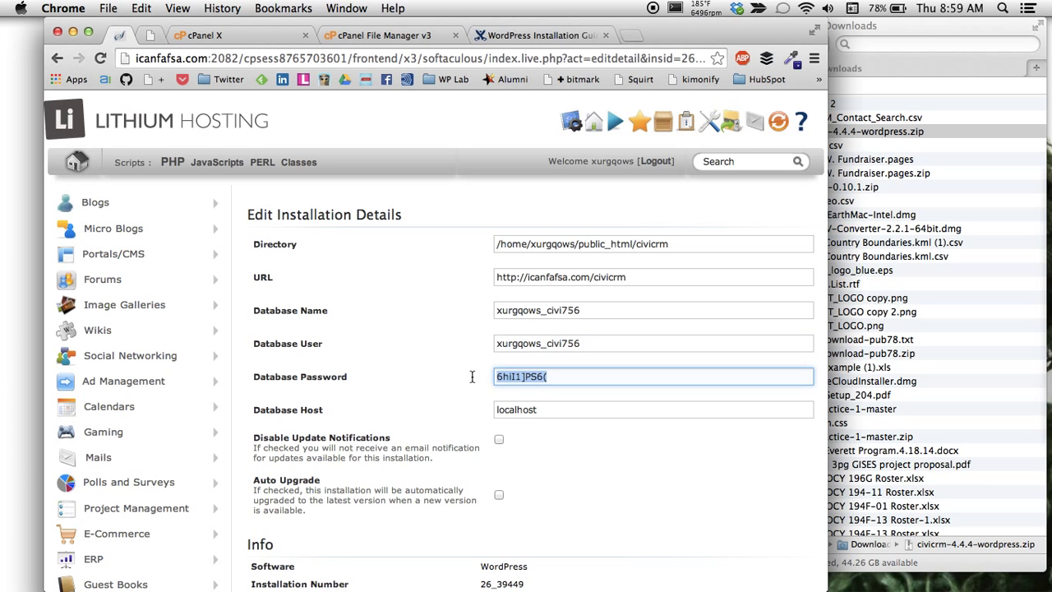
pyautogui.press('super+c')
pyautogui.hotkey('ctrl', 'Tab')
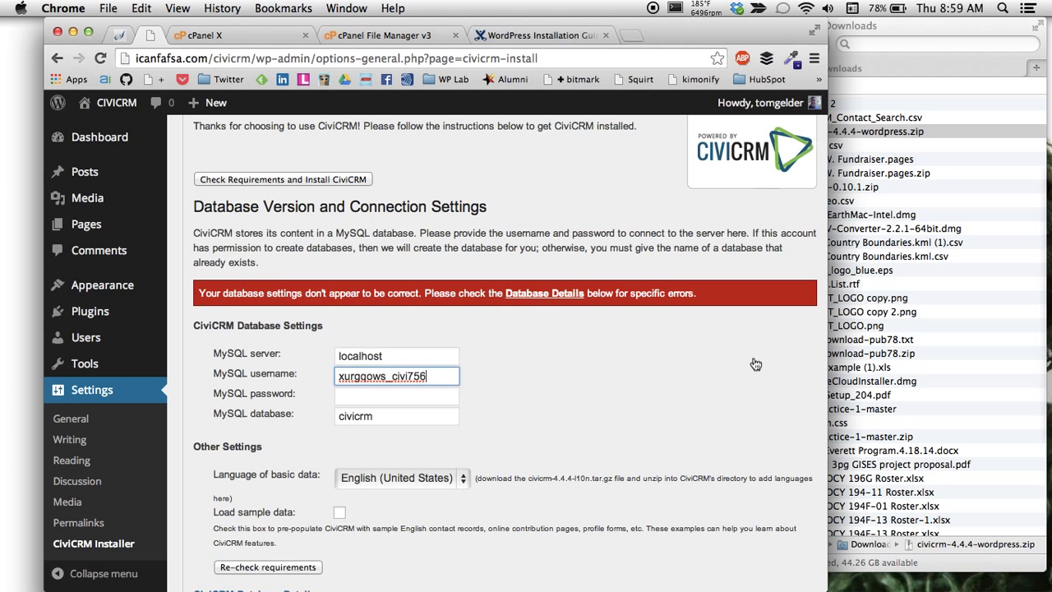
pyautogui.click(394, 395)
pyautogui.press('super+v')
# Step: Copy the database name from the installation details and set the CiviCRM Installer's MySQL database to xurgqows_civi756
pyautogui.hotkey('ctrl', 'shift', 'Tab')
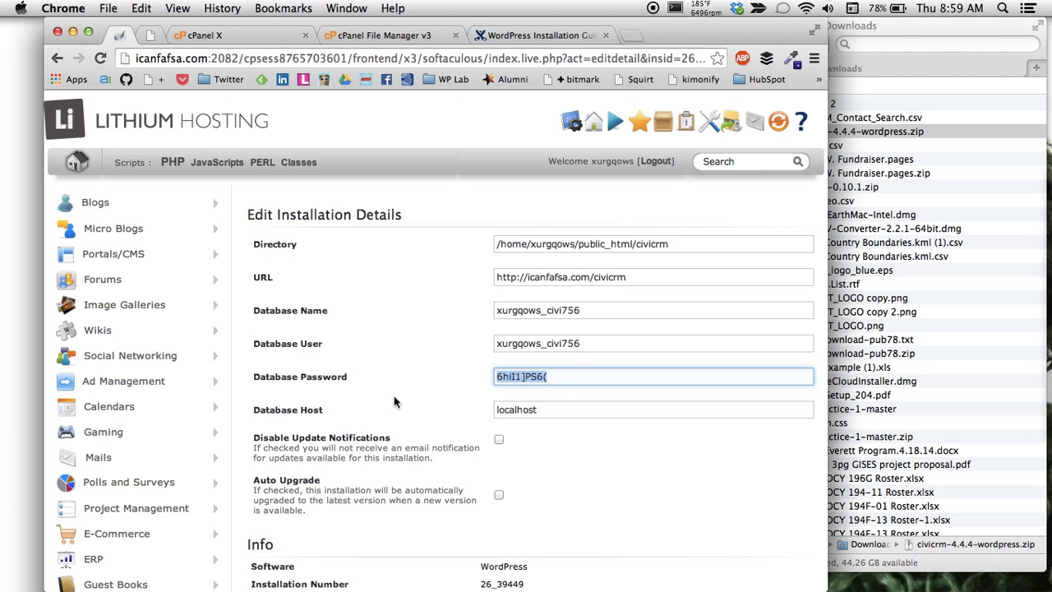
pyautogui.click(587, 343)
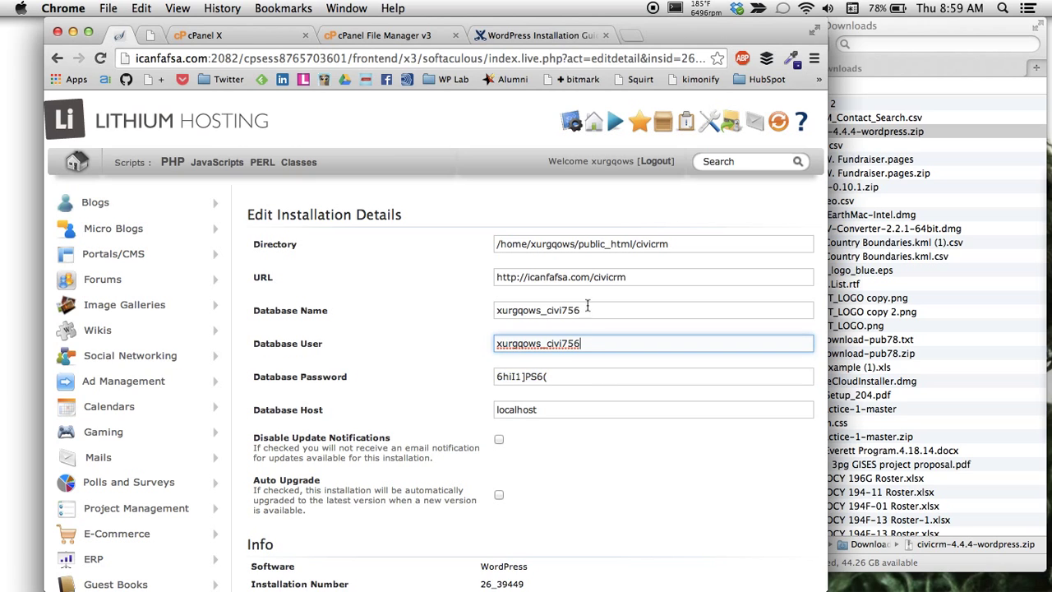
pyautogui.moveTo(593, 309); pyautogui.dragTo(462, 308)
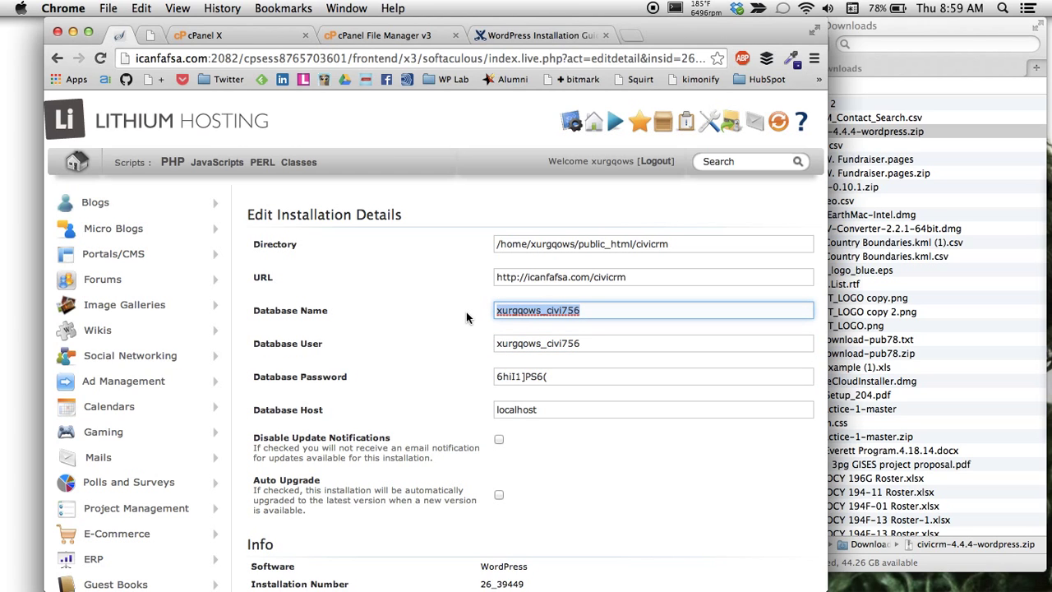
pyautogui.click(701, 346)
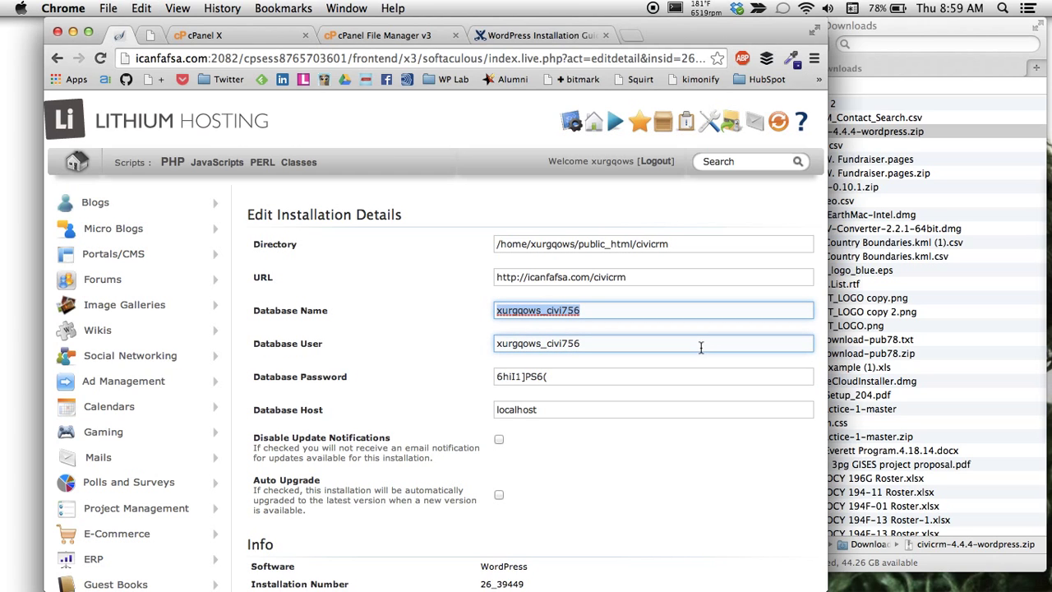
pyautogui.hotkey('shift', 'Tab')
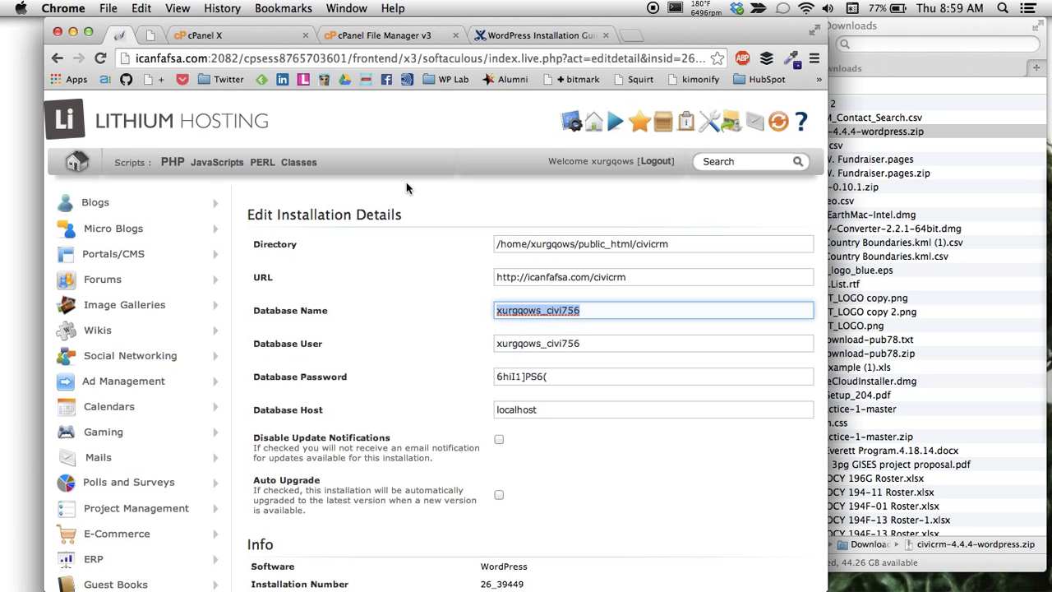
pyautogui.click(156, 34)
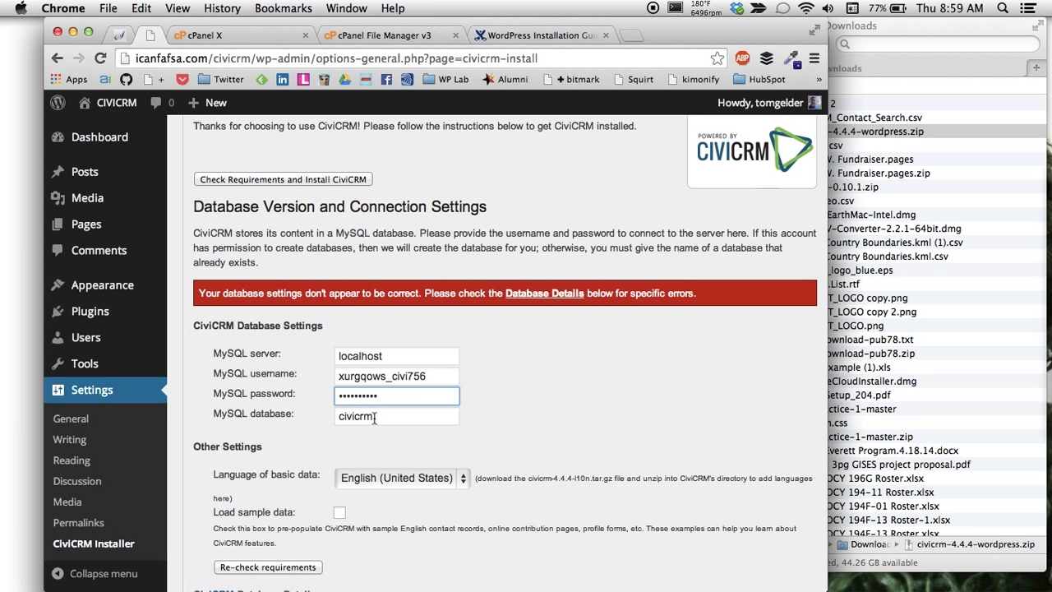
pyautogui.doubleClick(375, 417)
pyautogui.press('super+v')
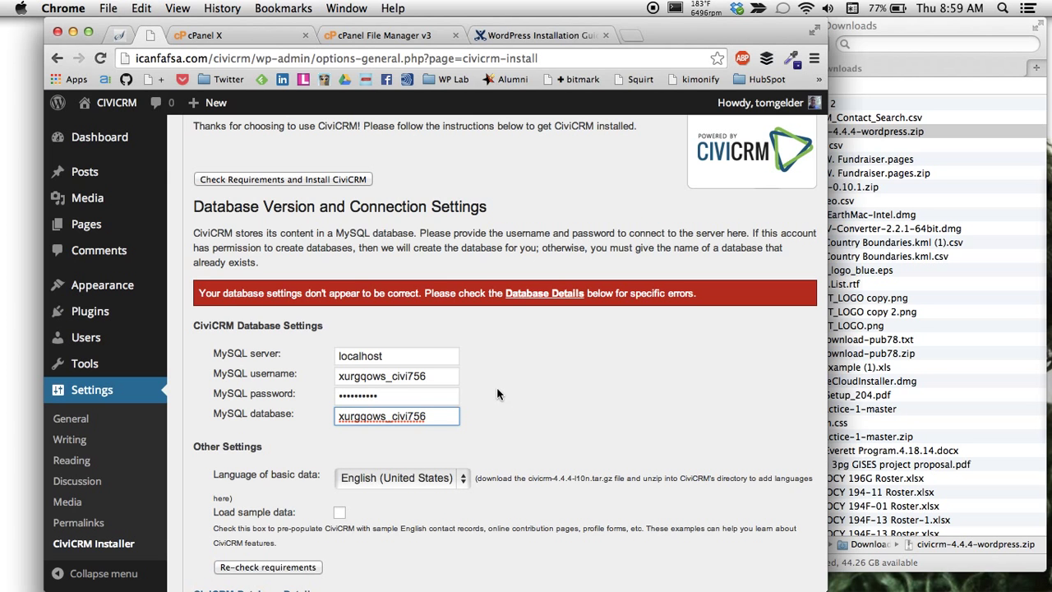
# Step: Re-check the CiviCRM requirements with the new database settings and review the database details
pyautogui.scroll(-2, 497, 394)
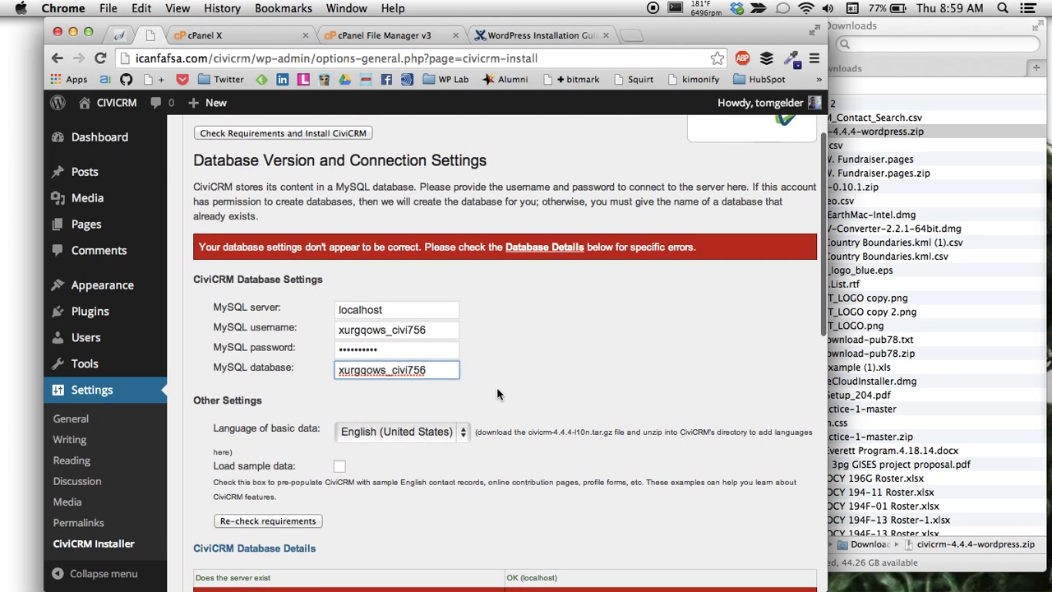
pyautogui.scroll(-2, 496, 394)
pyautogui.click(275, 443)
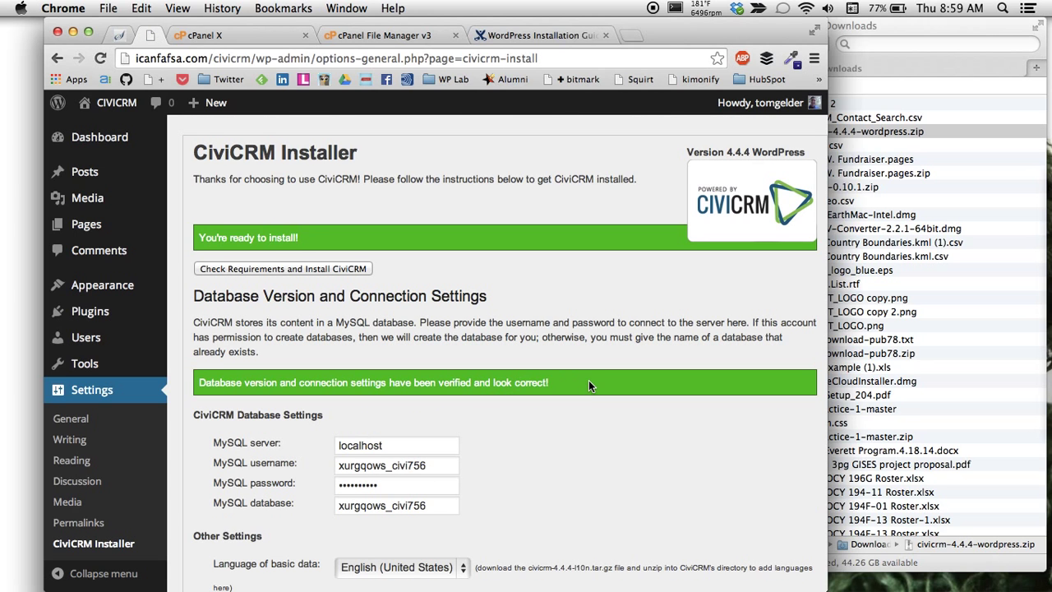
pyautogui.scroll(-5, 588, 384)
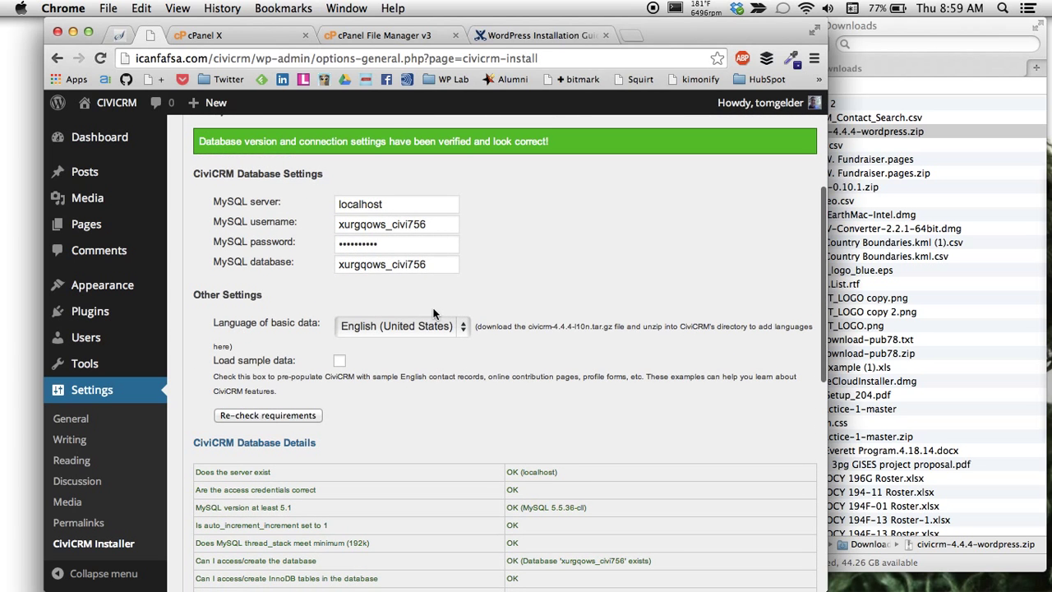
pyautogui.scroll(1, 516, 275)
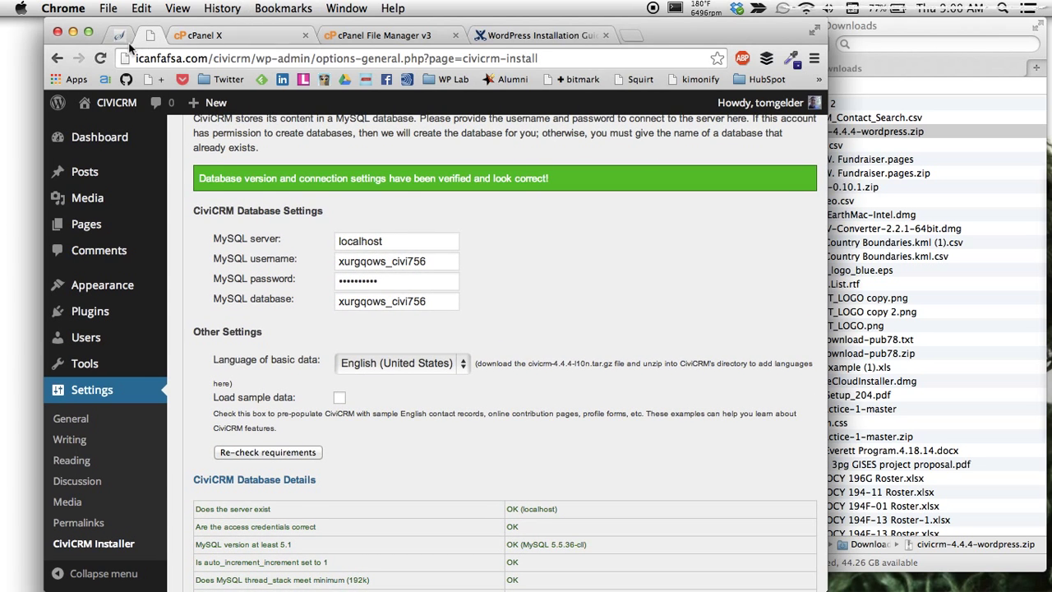
# Step: Revisit the hosting installation details, dismissing the two calendar reminders, and return to the CiviCRM Installer
pyautogui.click(112, 38)
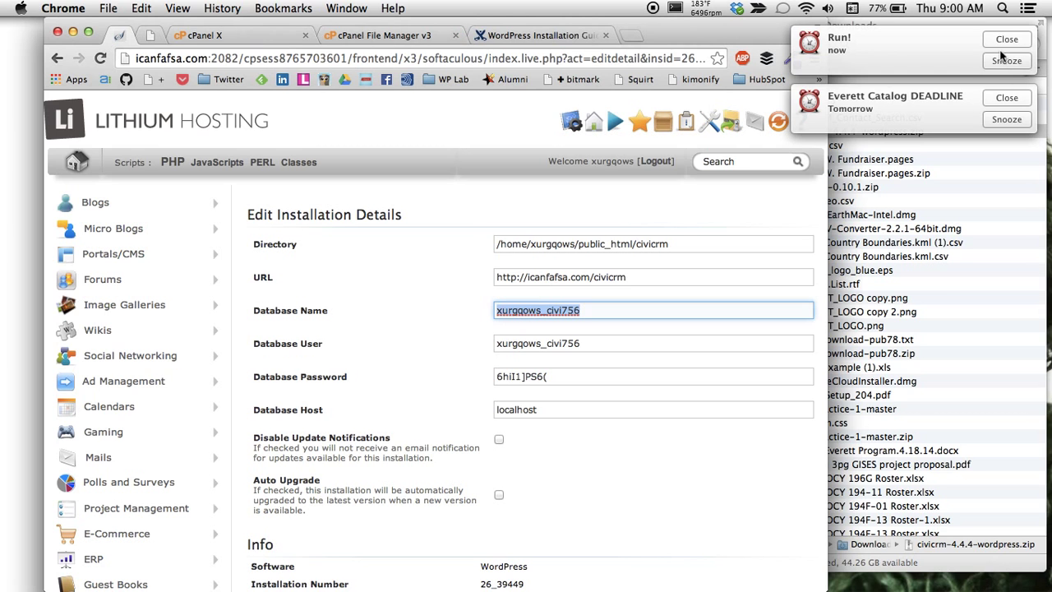
pyautogui.click(1003, 41)
pyautogui.click(998, 39)
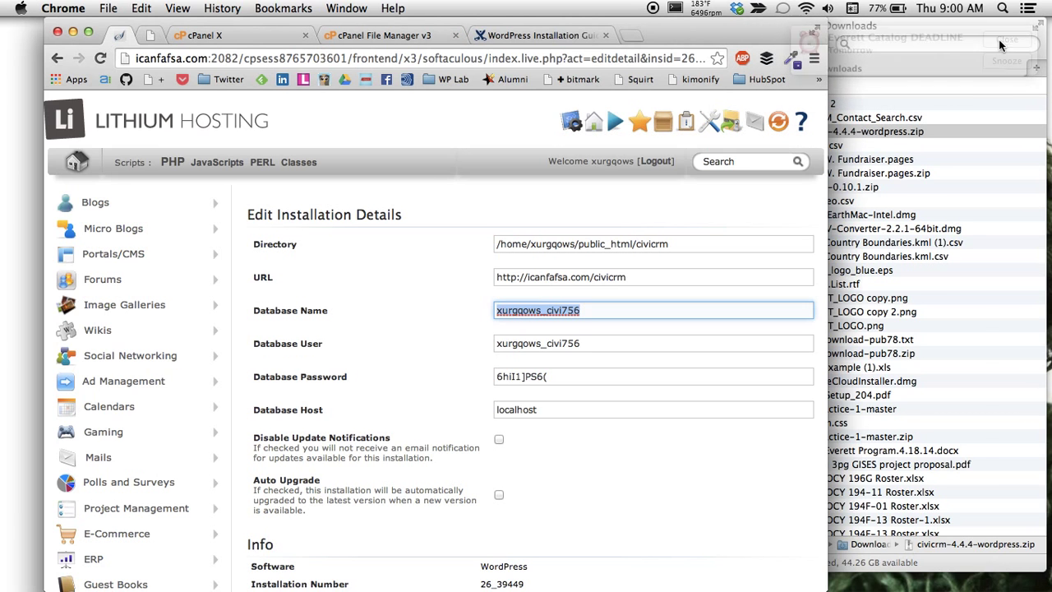
pyautogui.click(151, 38)
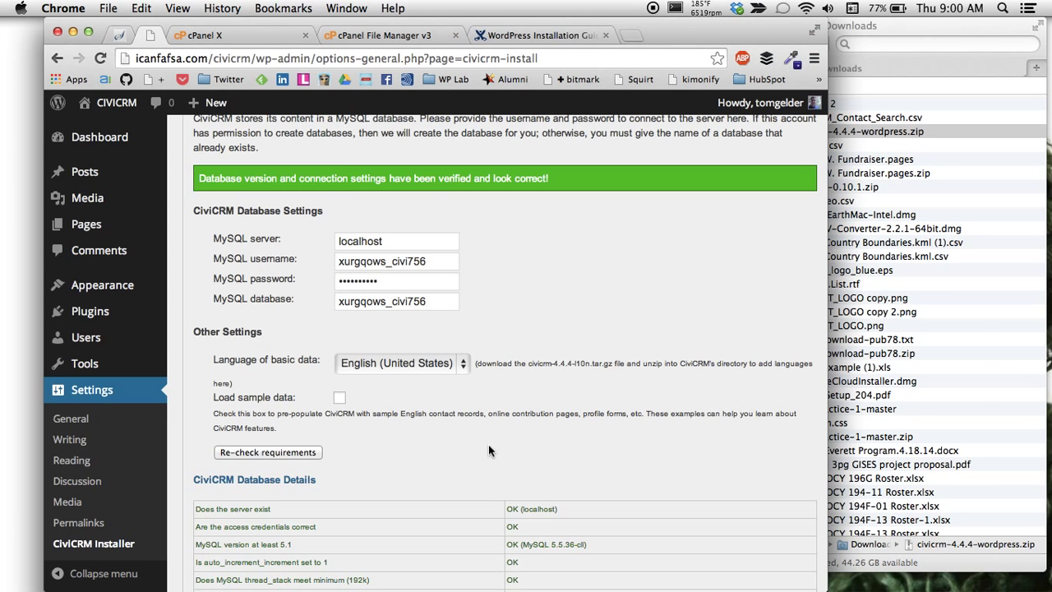
# Step: Enable loading of CiviCRM sample data and re-check the installer's requirements
pyautogui.scroll(2, 499, 377)
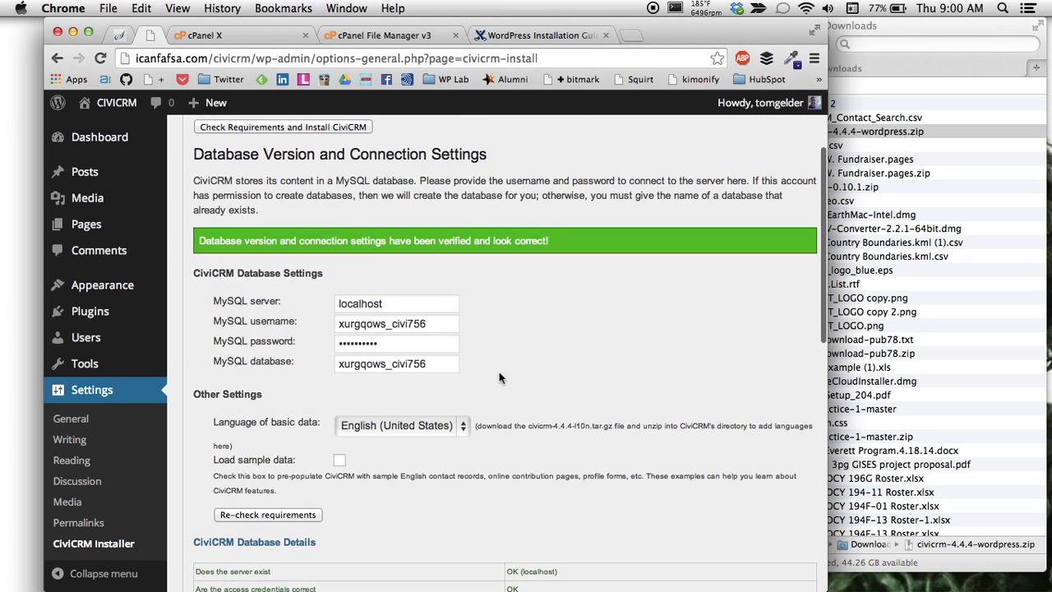
pyautogui.scroll(-1, 499, 377)
pyautogui.click(339, 439)
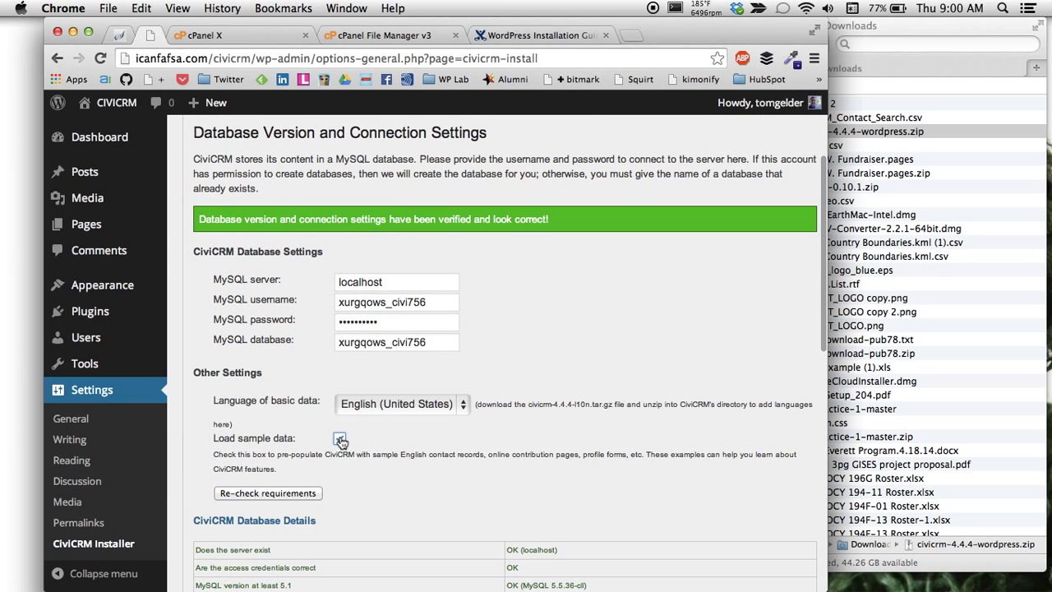
pyautogui.click(340, 441)
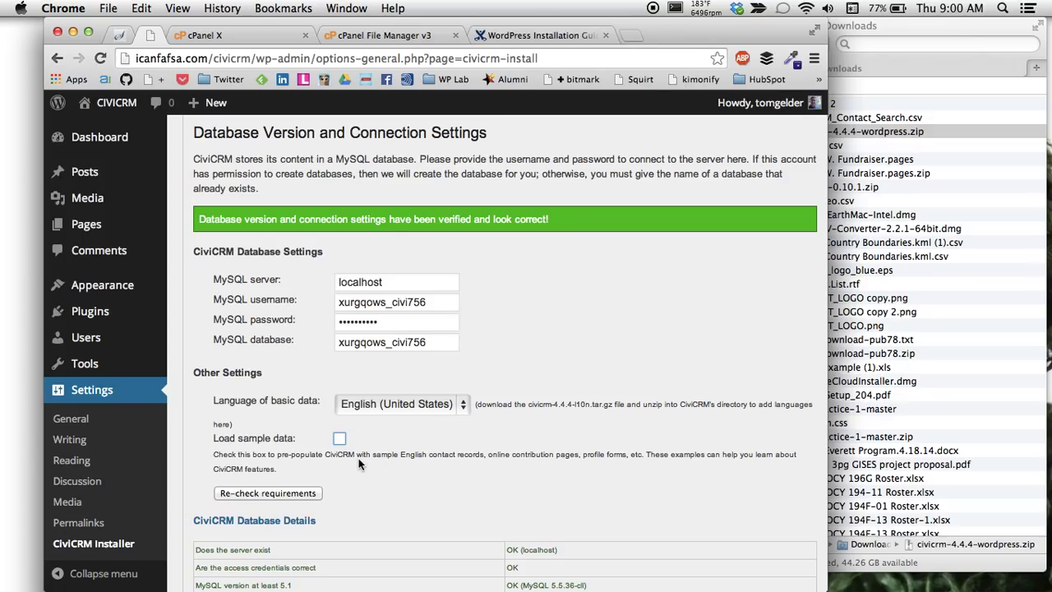
pyautogui.click(339, 441)
pyautogui.click(339, 441)
pyautogui.click(339, 438)
pyautogui.click(288, 496)
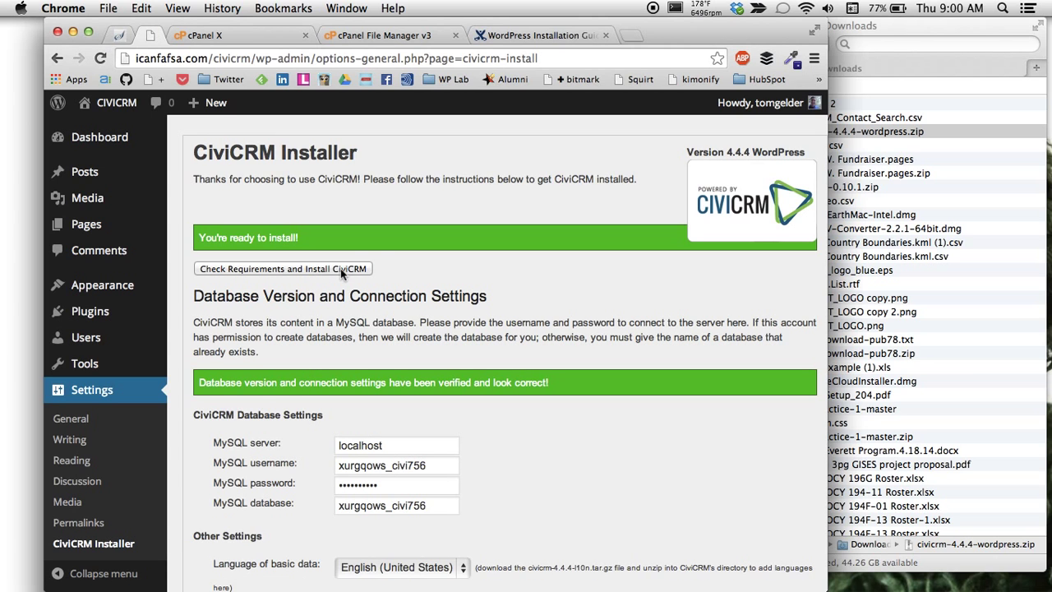
# Step: Check the requirements and install CiviCRM, dismissing the browser's offer to save the password
pyautogui.click(340, 269)
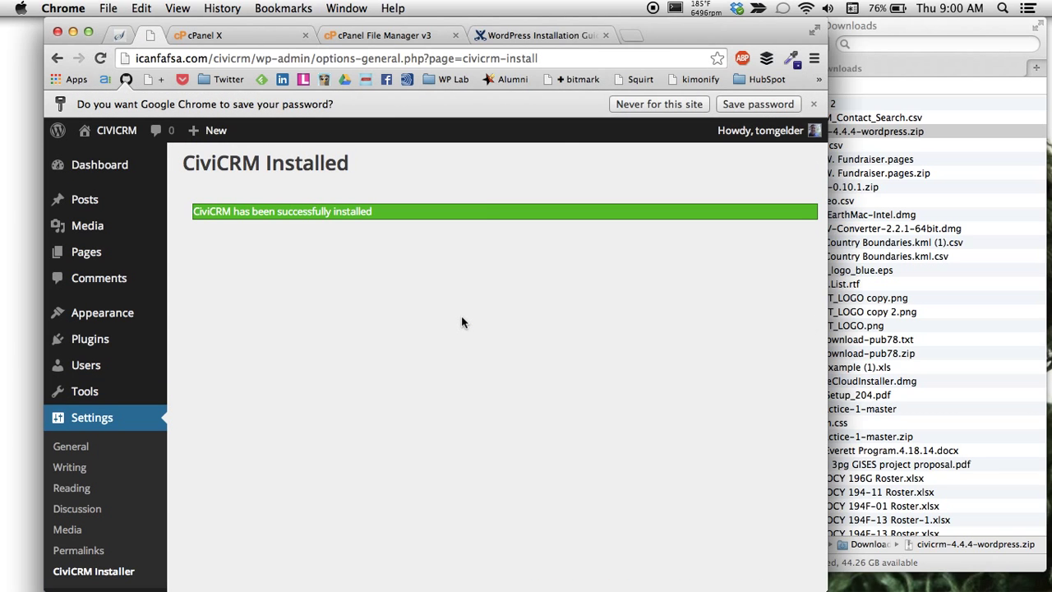
pyautogui.click(813, 104)
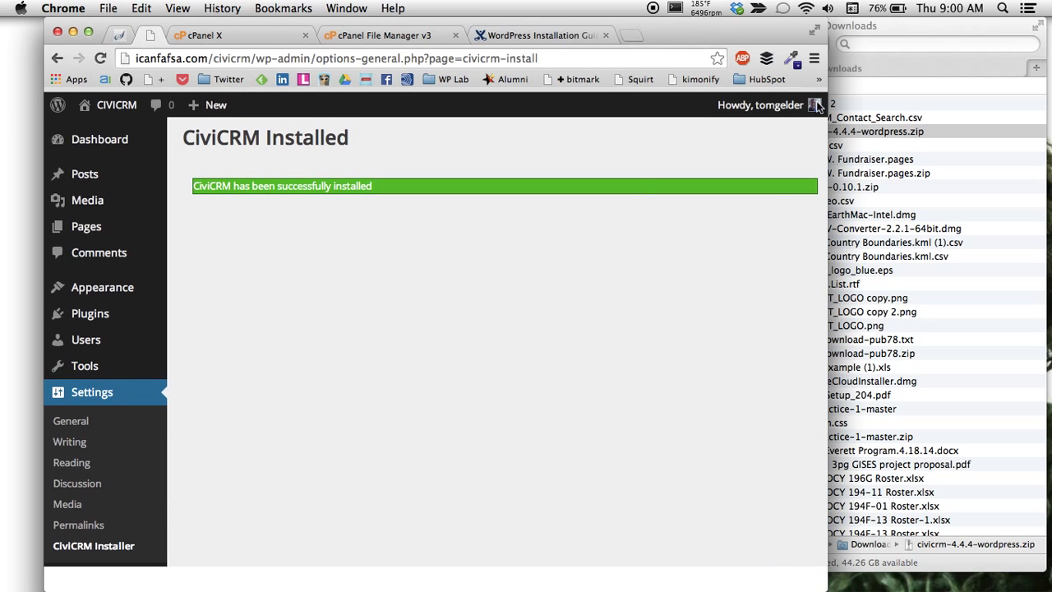
pyautogui.moveTo(246, 186); pyautogui.dragTo(362, 186)
pyautogui.click(370, 188)
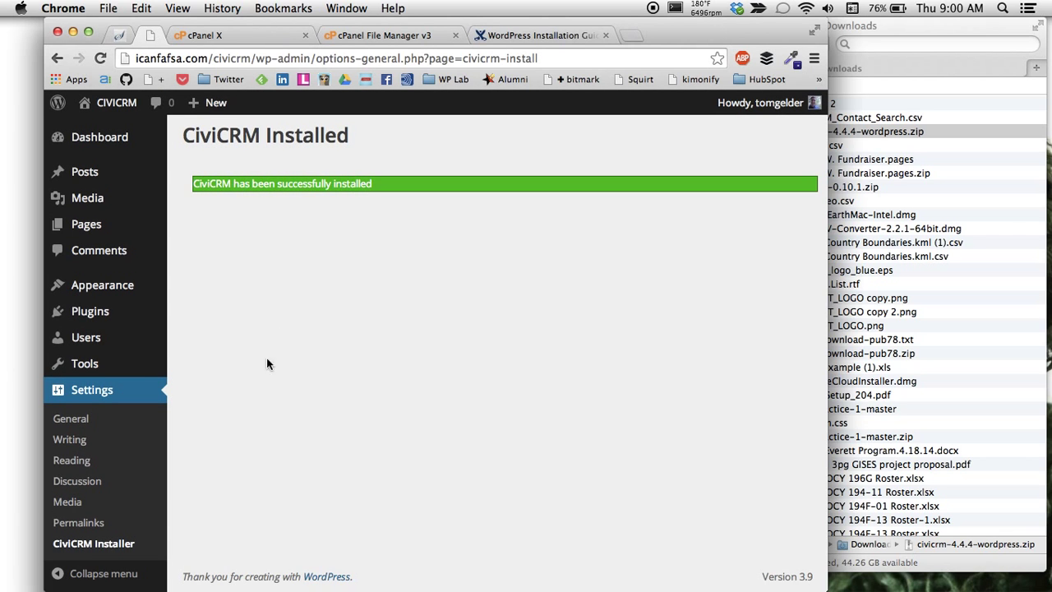
# Step: Visit the site's front page, return to the WordPress dashboard and open CiviCRM from there
pyautogui.click(86, 106)
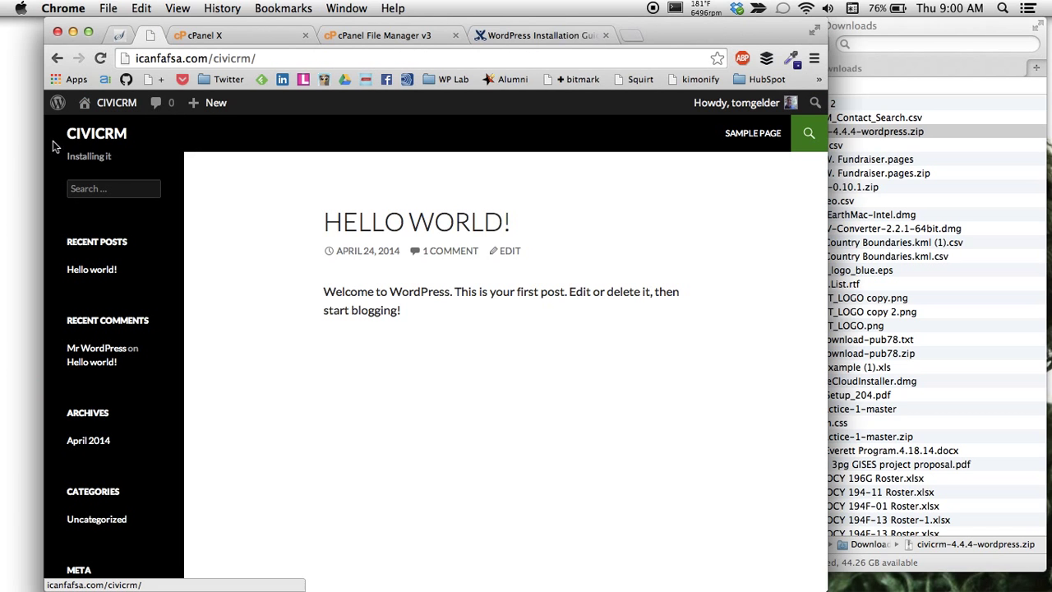
pyautogui.click(106, 132)
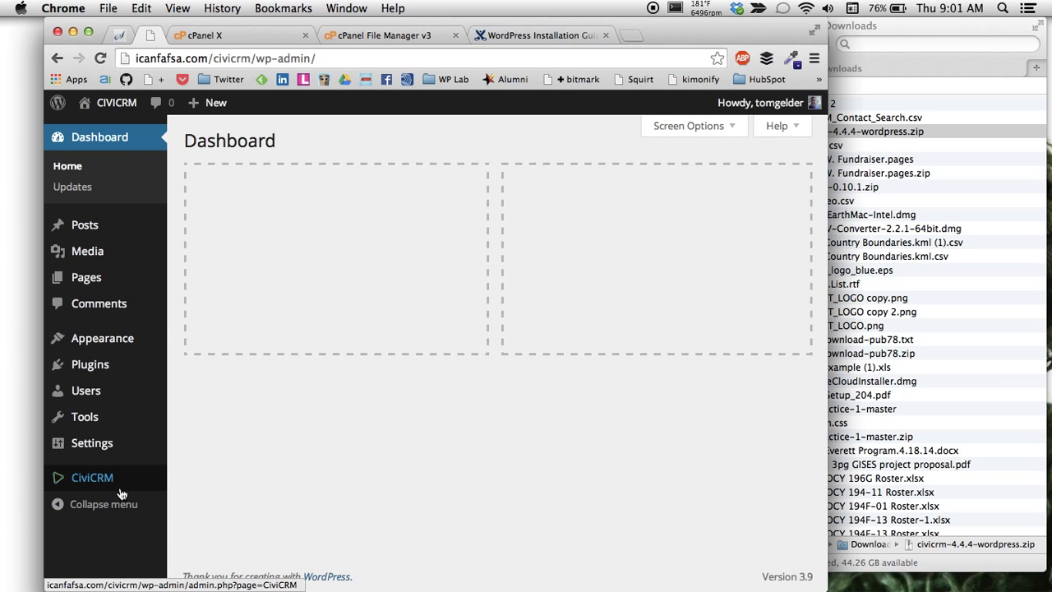
pyautogui.click(93, 484)
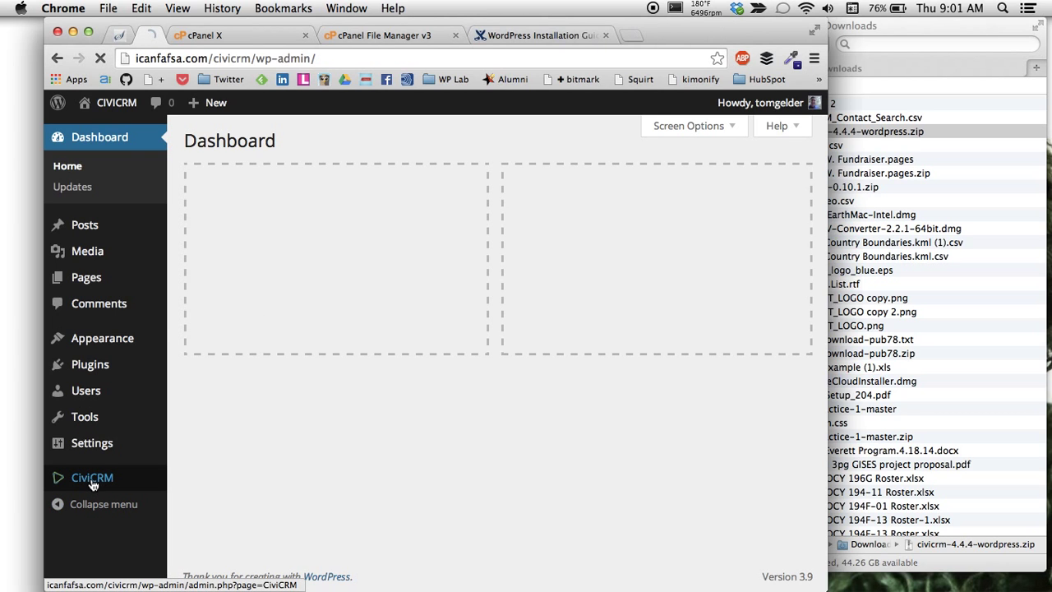